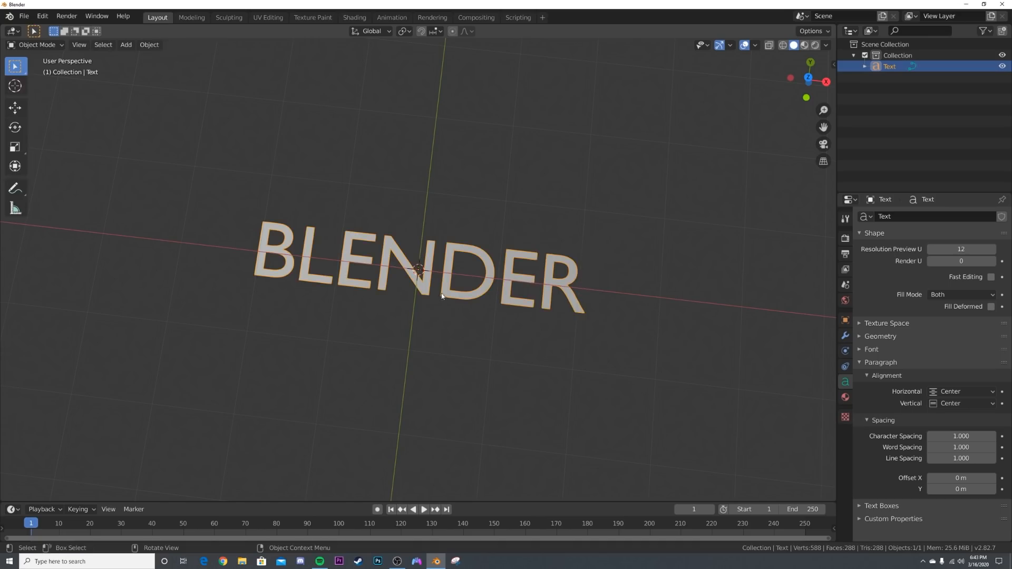
- Rotate the flat BLENDER text about the global X axis so that it stands upright
{"action": "key", "text": "r"}
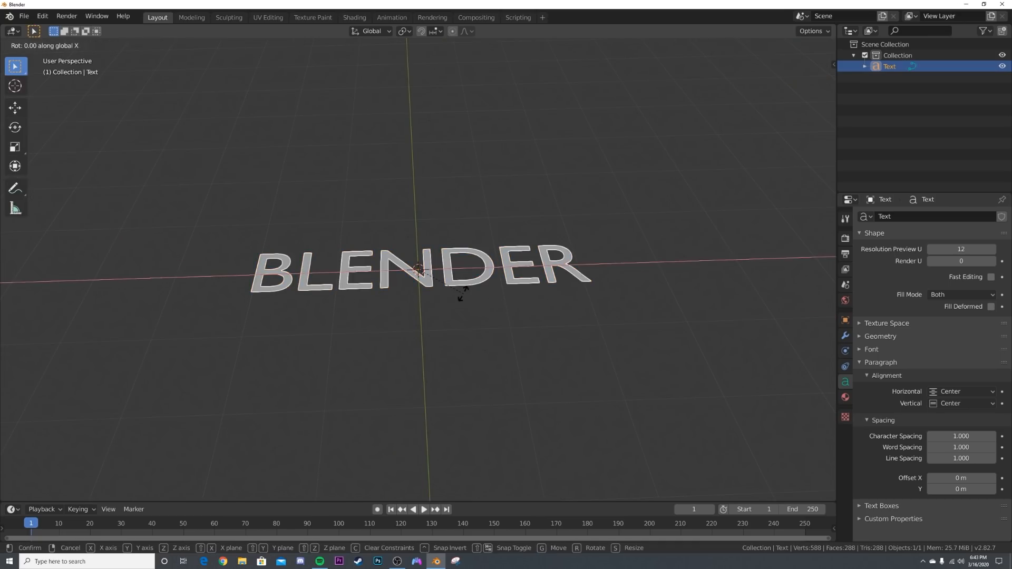
{"action": "left_click", "coordinate": [463, 293]}
{"action": "middle_click_drag", "start_coordinate": [464, 294], "coordinate": [763, 241]}
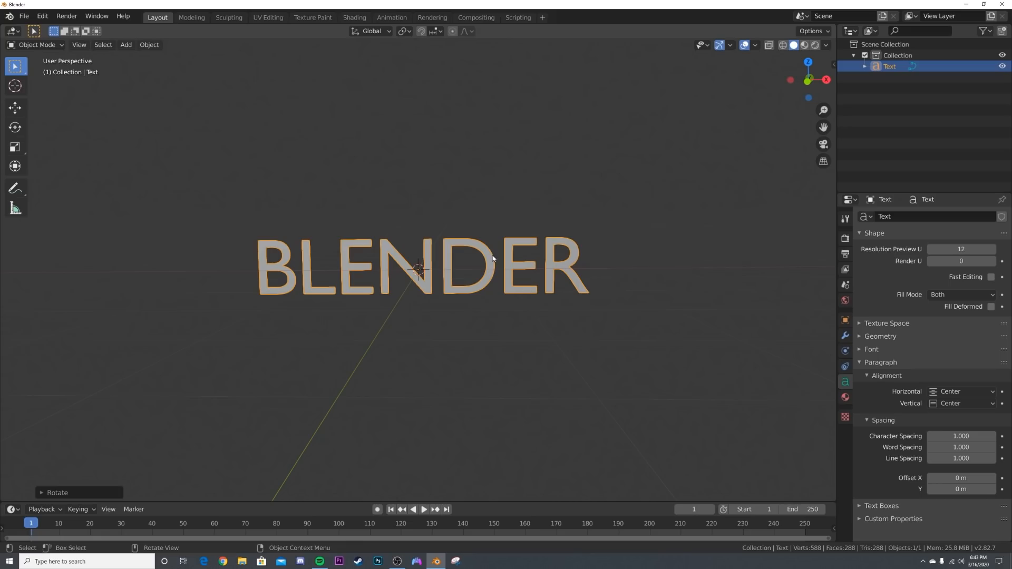
- Extrude the BLENDER text to a depth of 0.16 m in its geometry settings
{"action": "left_click", "coordinate": [879, 336]}
{"action": "middle_click_drag", "start_coordinate": [678, 366], "coordinate": [727, 358]}
{"action": "left_click_drag", "start_coordinate": [954, 364], "coordinate": [970, 364]}
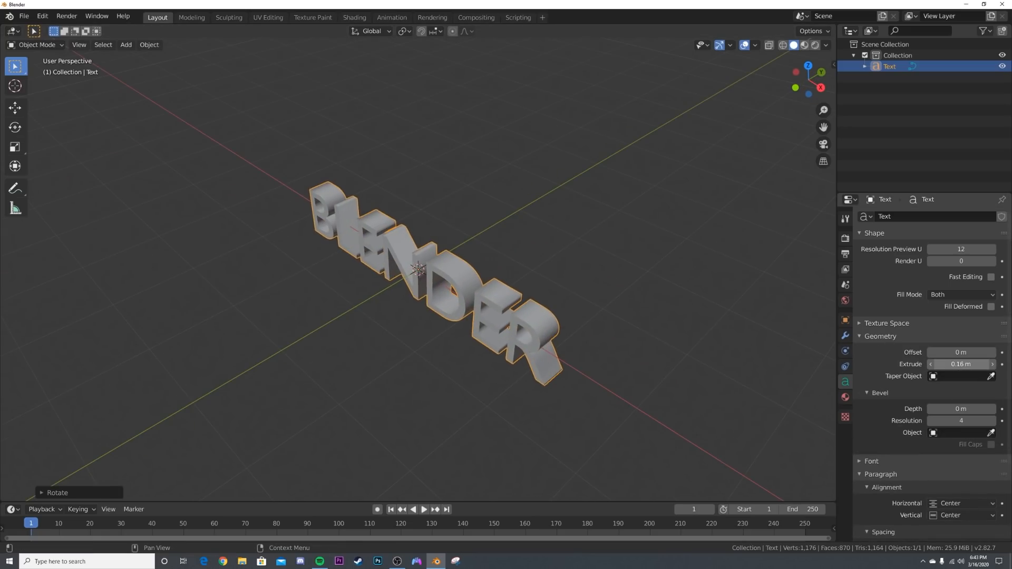
{"action": "scroll", "coordinate": [459, 336], "scroll_direction": "up", "scroll_amount": 6}
{"action": "middle_click_drag", "start_coordinate": [501, 298], "coordinate": [511, 291]}
{"action": "scroll", "coordinate": [466, 228], "scroll_direction": "up", "scroll_amount": 6}
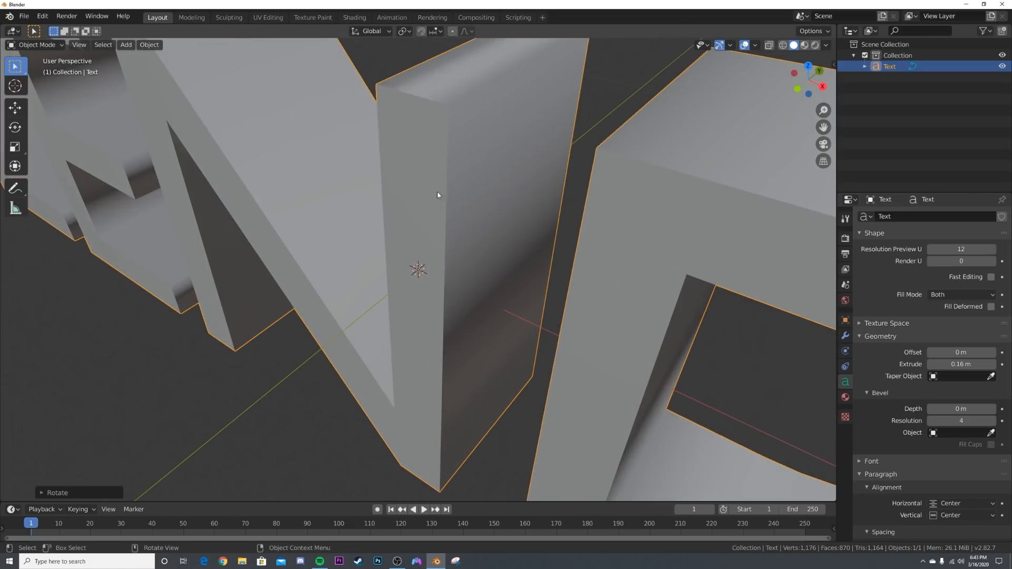
- Bevel the edges of the extruded letters with a depth of 0.01 m
{"action": "scroll", "coordinate": [498, 241], "scroll_direction": "down", "scroll_amount": 5}
{"action": "left_click_drag", "start_coordinate": [949, 409], "coordinate": [955, 409]}
{"action": "middle_click_drag", "start_coordinate": [445, 243], "coordinate": [535, 321]}
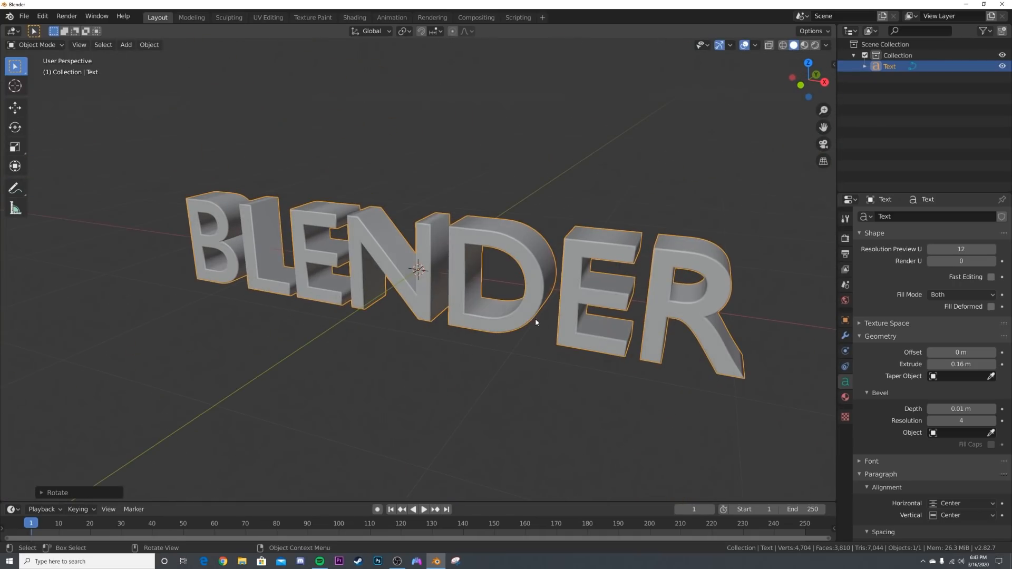
{"action": "scroll", "coordinate": [579, 275], "scroll_direction": "up", "scroll_amount": 3}
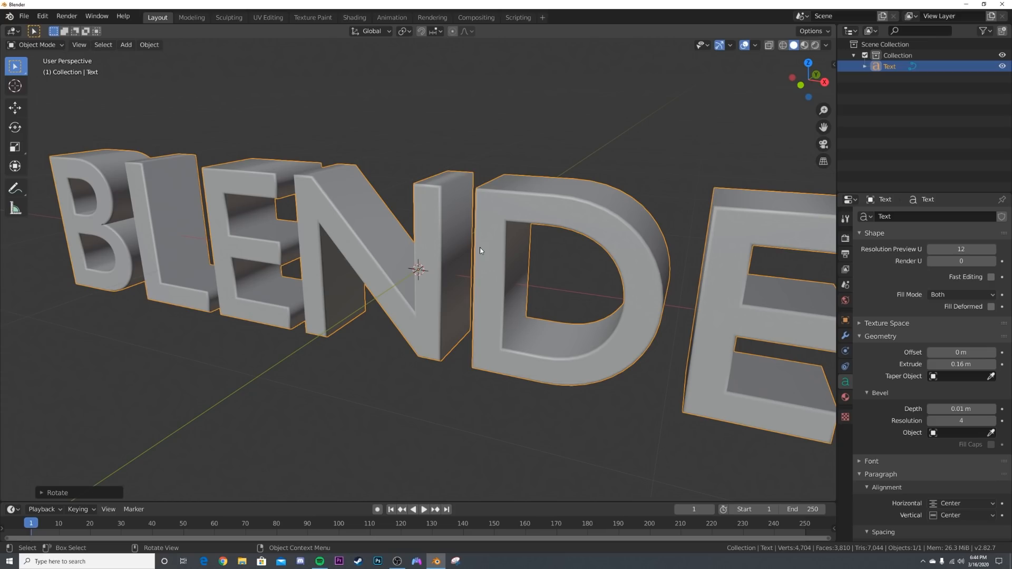
{"action": "scroll", "coordinate": [480, 248], "scroll_direction": "down", "scroll_amount": 3}
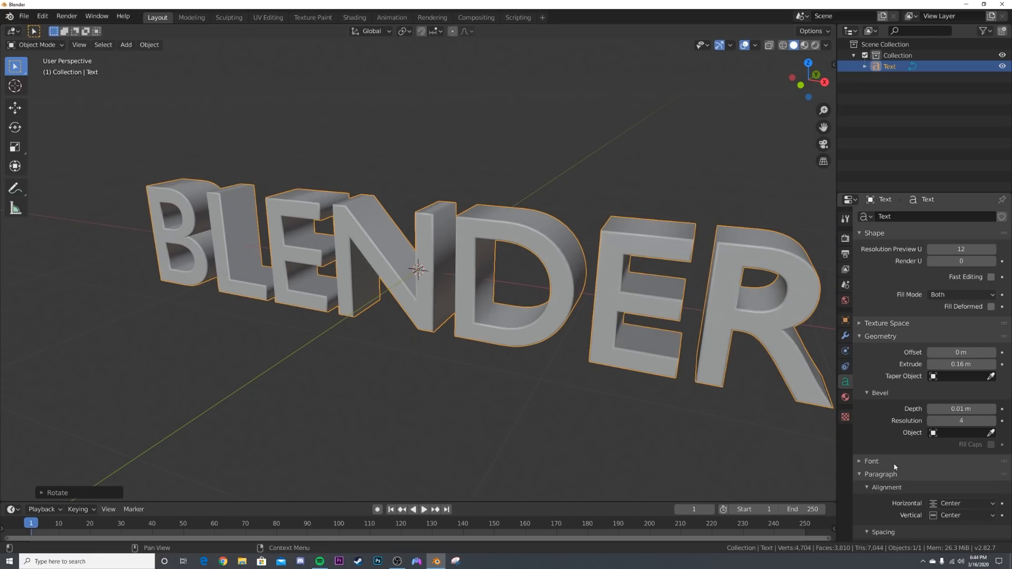
- Load Helvetica-Bold.ttf from the Desktop as the text's regular font and set the text's extrusion to 0.11 m
{"action": "left_click", "coordinate": [871, 461]}
{"action": "scroll", "coordinate": [894, 467], "scroll_direction": "down", "scroll_amount": 3}
{"action": "left_click", "coordinate": [990, 429]}
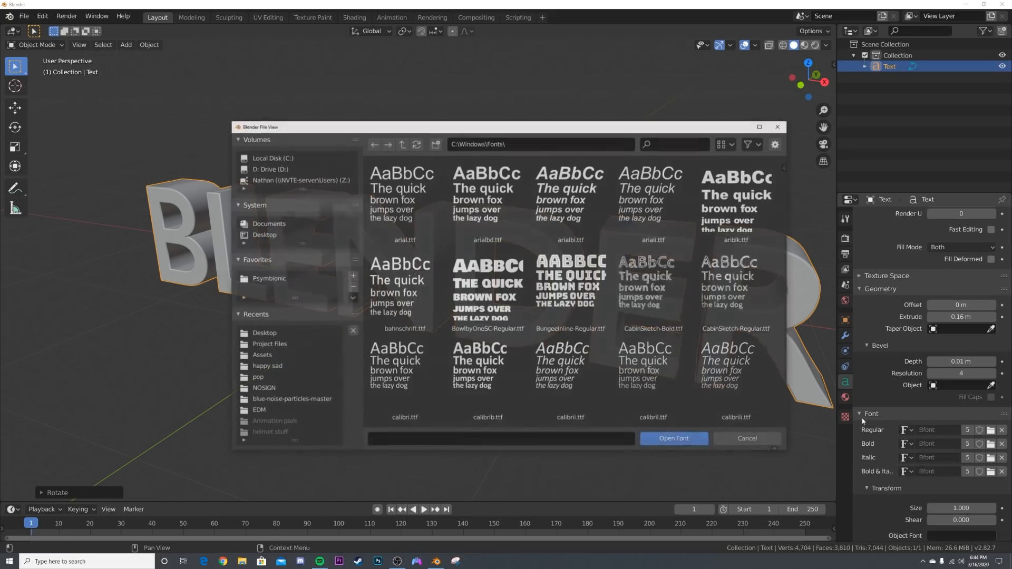
{"action": "left_click", "coordinate": [260, 237]}
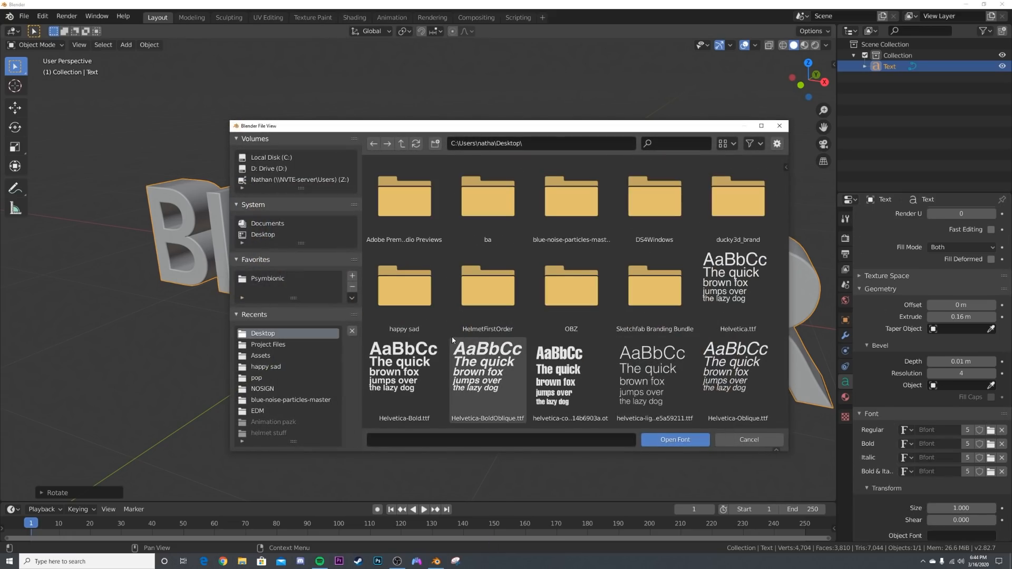
{"action": "left_click", "coordinate": [425, 379]}
{"action": "double_click", "coordinate": [426, 379]}
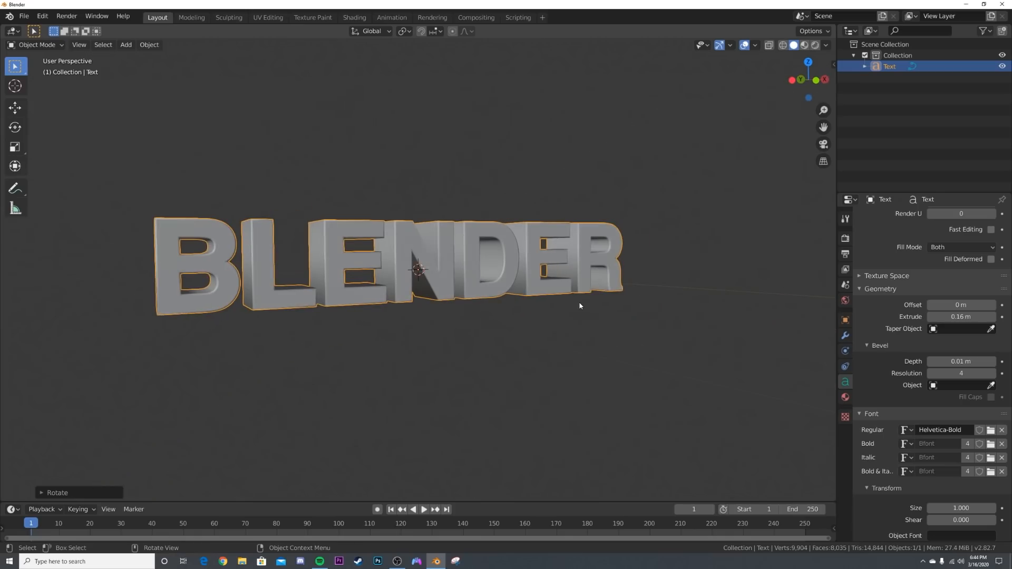
{"action": "middle_click_drag", "start_coordinate": [579, 306], "coordinate": [561, 345]}
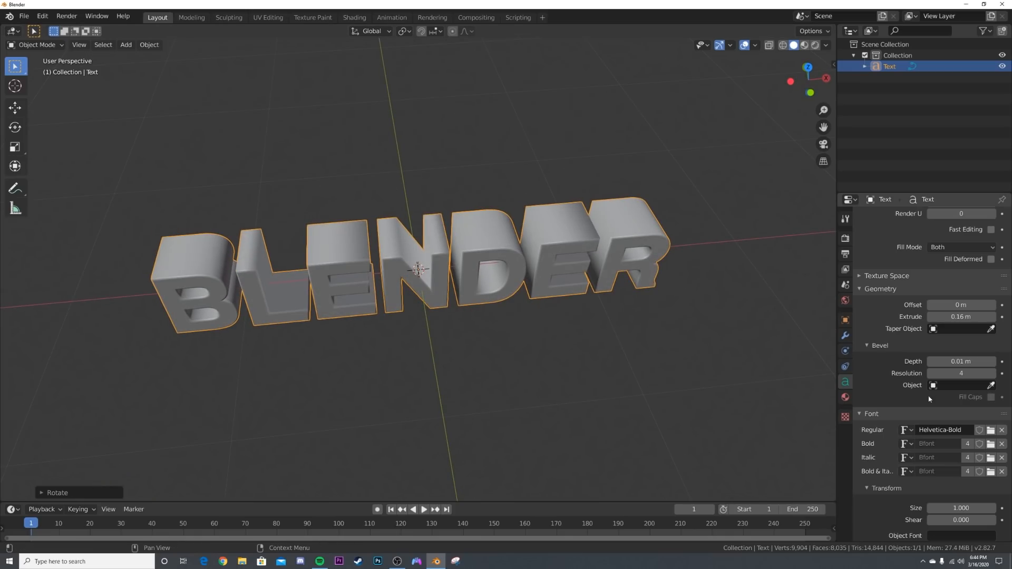
{"action": "left_click_drag", "start_coordinate": [960, 317], "coordinate": [946, 316]}
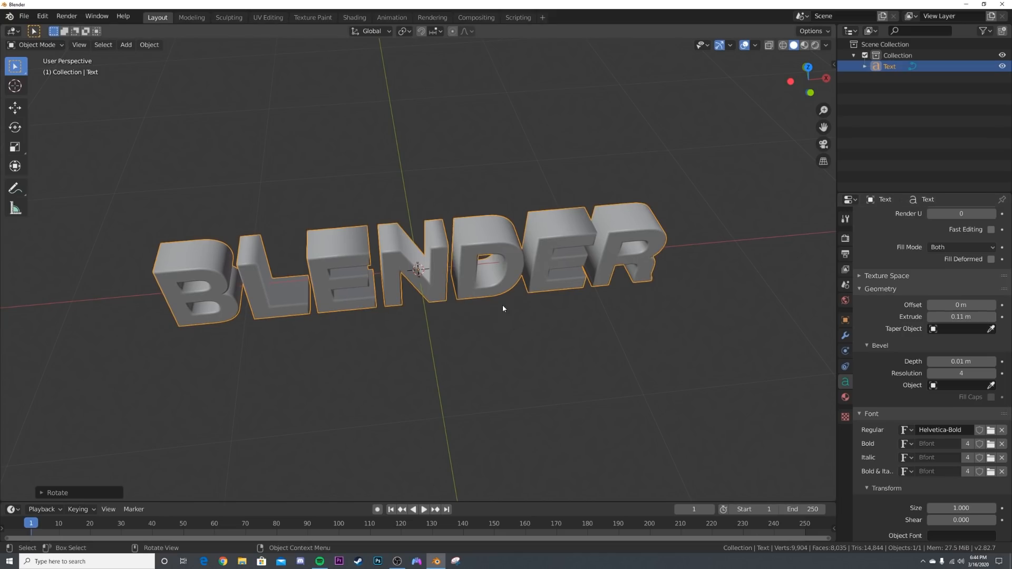
- Add a camera facing the front of the text from the front view and look through it
{"action": "key", "text": "grave"}
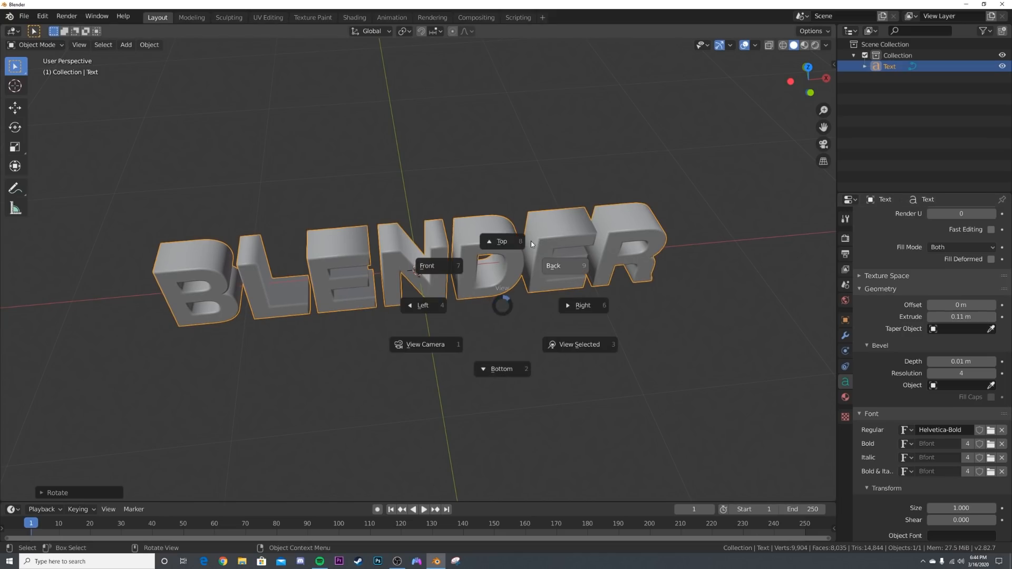
{"action": "left_click", "coordinate": [592, 303]}
{"action": "key", "text": "grave"}
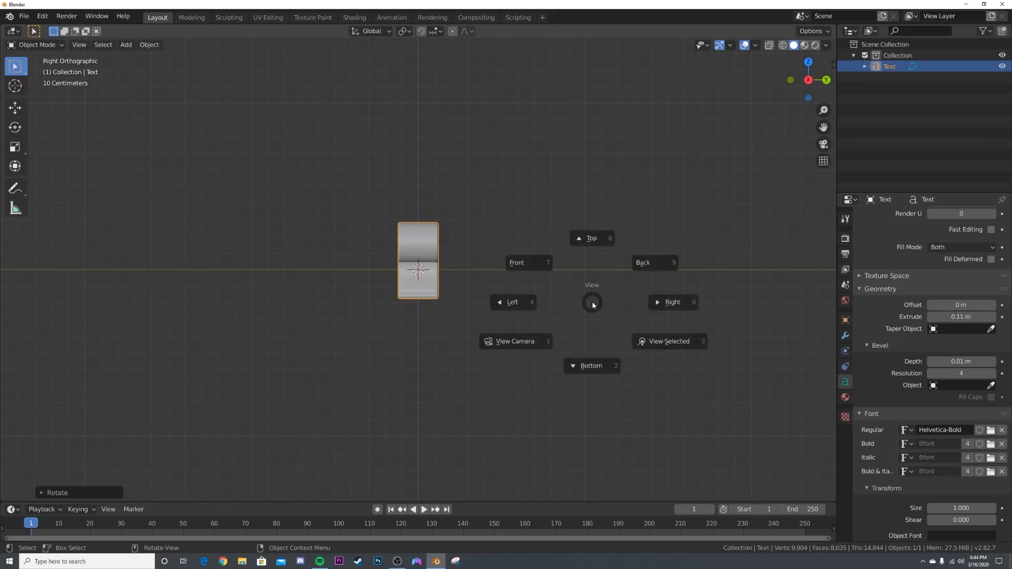
{"action": "left_click", "coordinate": [527, 264]}
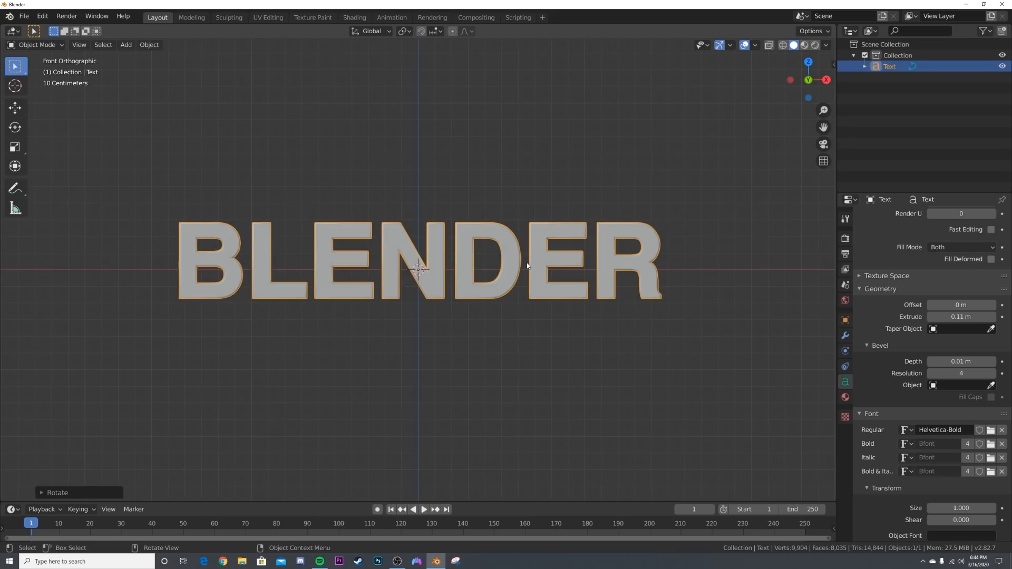
{"action": "key", "text": "shift+a"}
{"action": "left_click", "coordinate": [509, 371]}
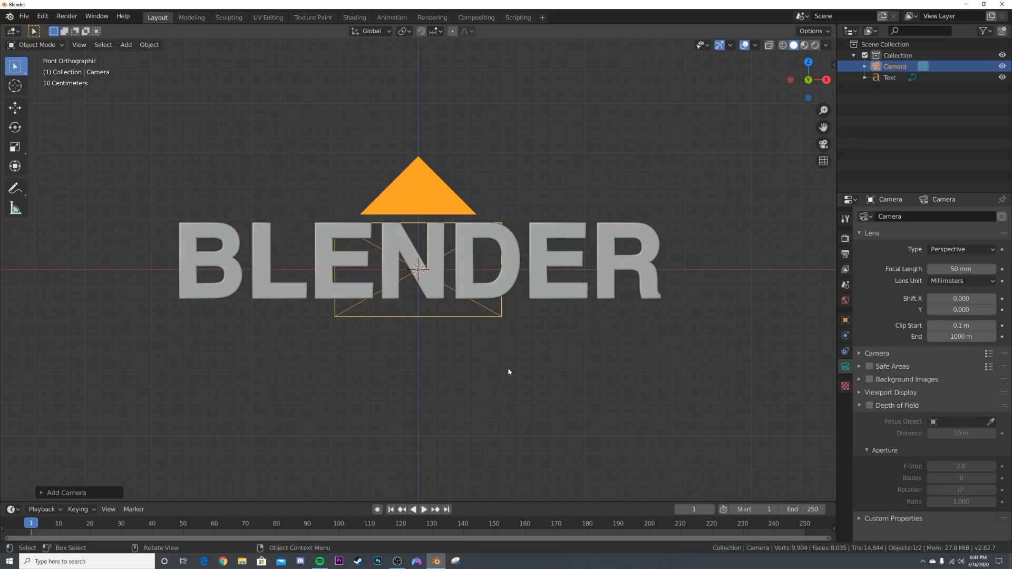
{"action": "key", "text": "KP_0"}
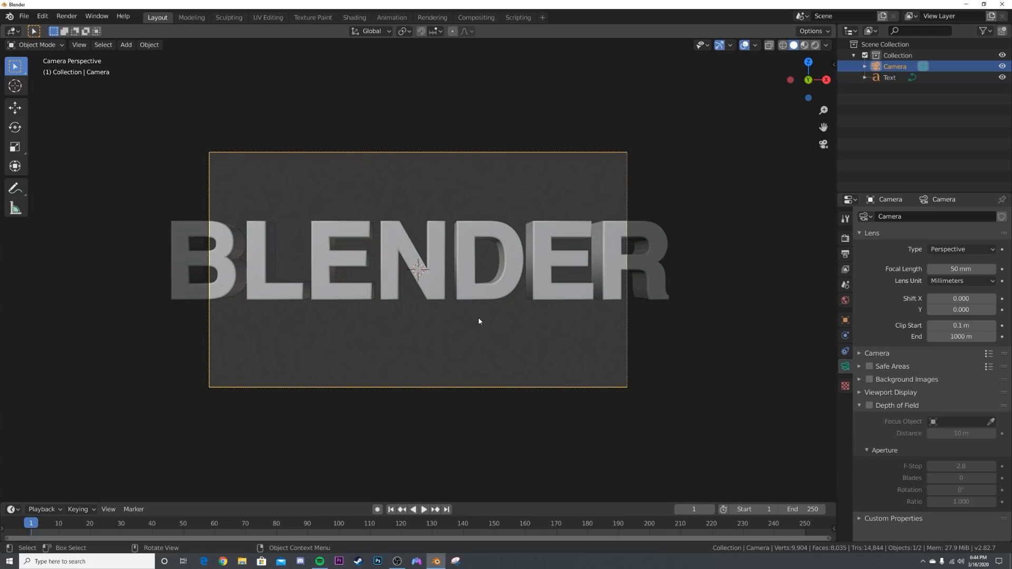
- Move the camera back about 1.3 m along its local Z axis so the whole text fits inside the frame
{"action": "key", "text": "g"}
{"action": "key", "text": "z"}
{"action": "key", "text": "z"}
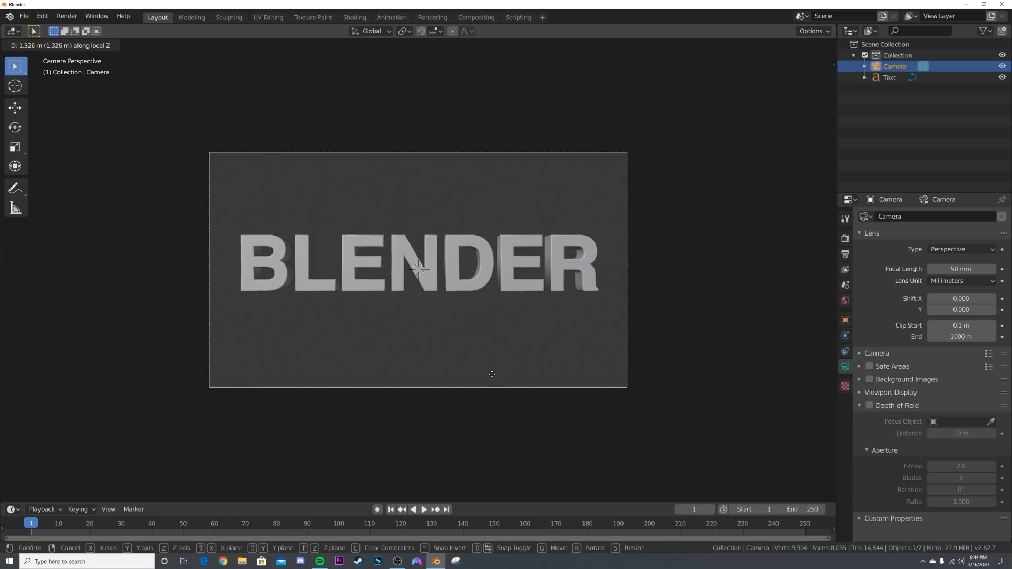
{"action": "left_click", "coordinate": [492, 375]}
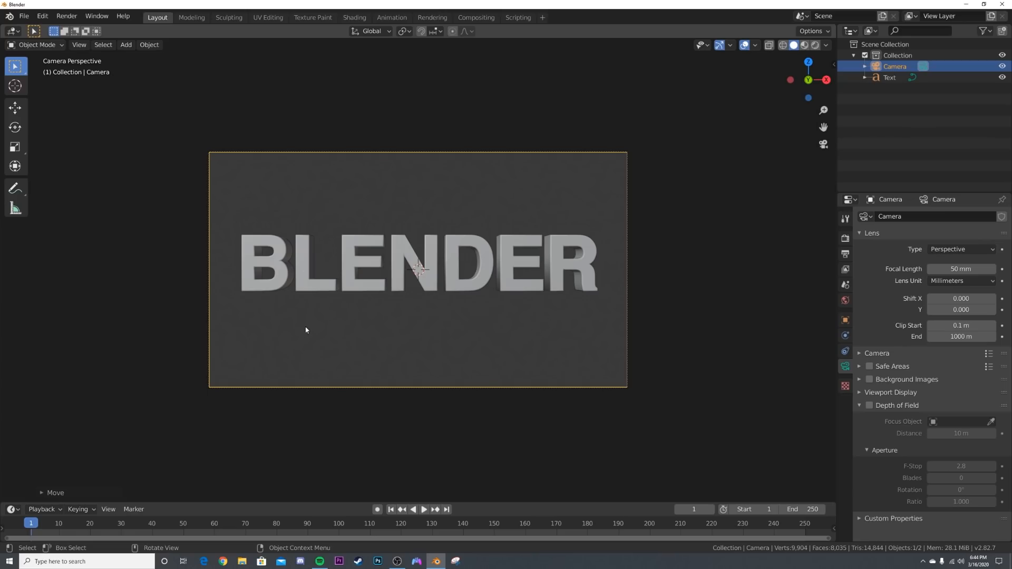
- Set the camera's focal length to 9 mm and move the camera closer along its local Z axis until the text fills the frame
{"action": "left_click_drag", "start_coordinate": [947, 269], "coordinate": [917, 269]}
{"action": "middle_click", "coordinate": [490, 251]}
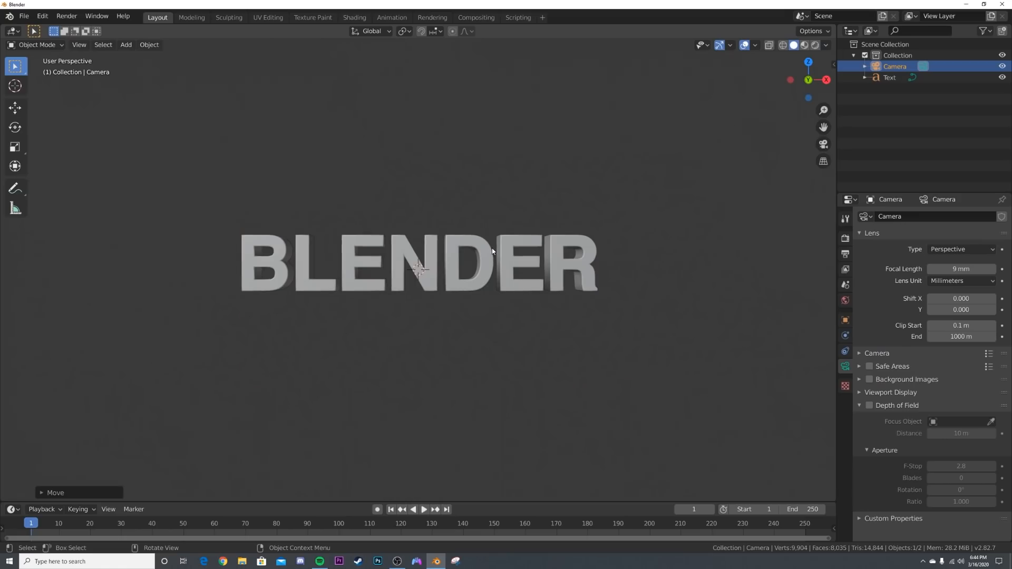
{"action": "key", "text": "KP_0"}
{"action": "key", "text": "g"}
{"action": "key", "text": "z"}
{"action": "key", "text": "z"}
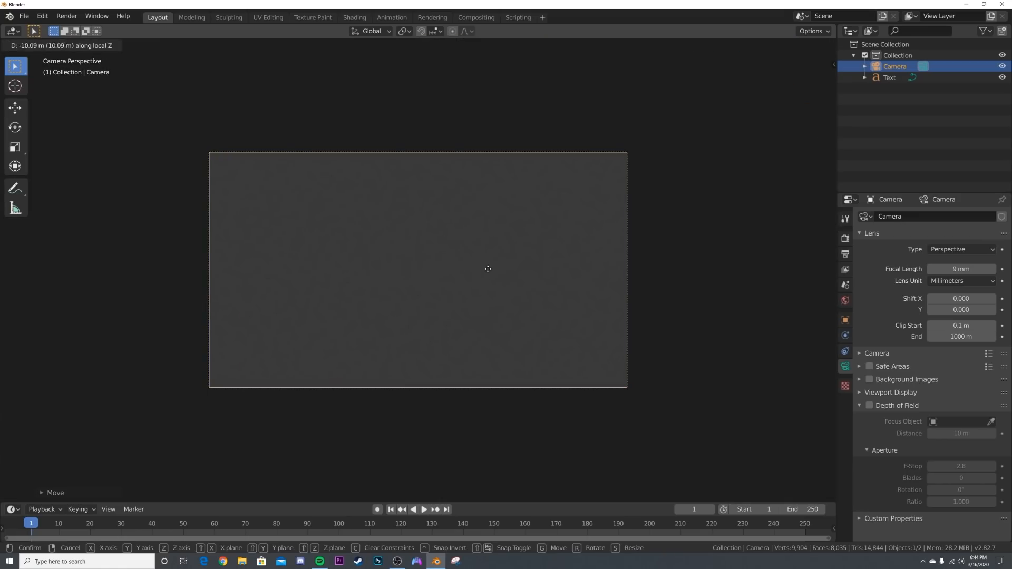
{"action": "left_click", "coordinate": [490, 281]}
{"action": "middle_click", "coordinate": [489, 280]}
{"action": "key", "text": "KP_0"}
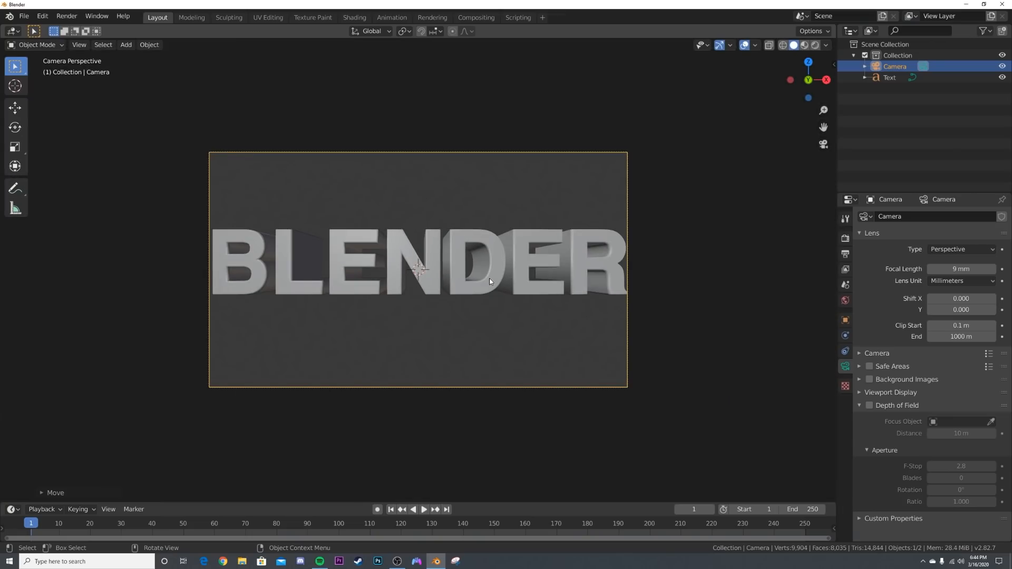
- Set the camera's focal length to 100 mm and move the camera back along its local Z axis until the whole text is framed
{"action": "left_click", "coordinate": [947, 269]}
{"action": "type", "text": "100"}
{"action": "key", "text": "Return"}
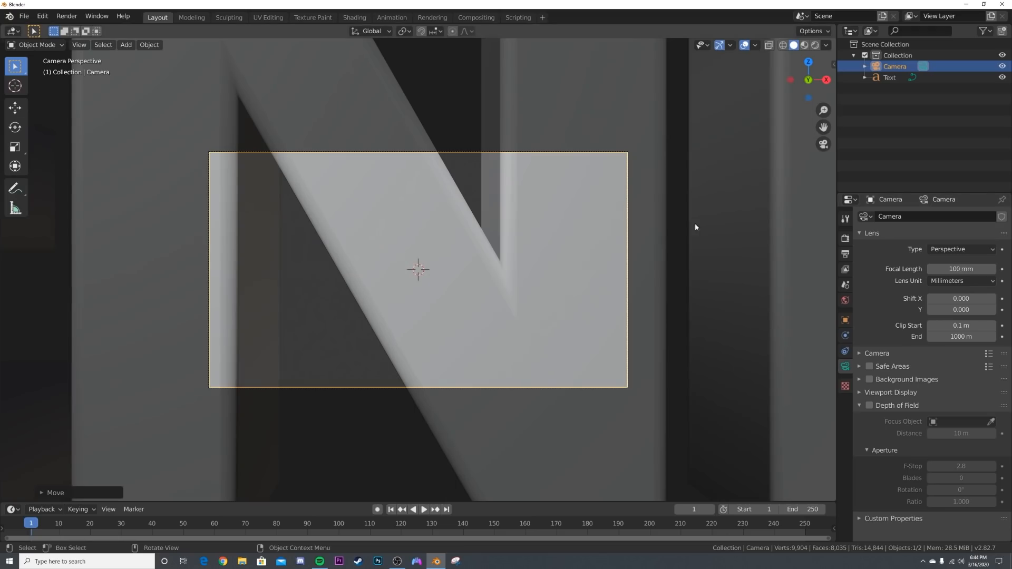
{"action": "key", "text": "g"}
{"action": "key", "text": "z"}
{"action": "key", "text": "z"}
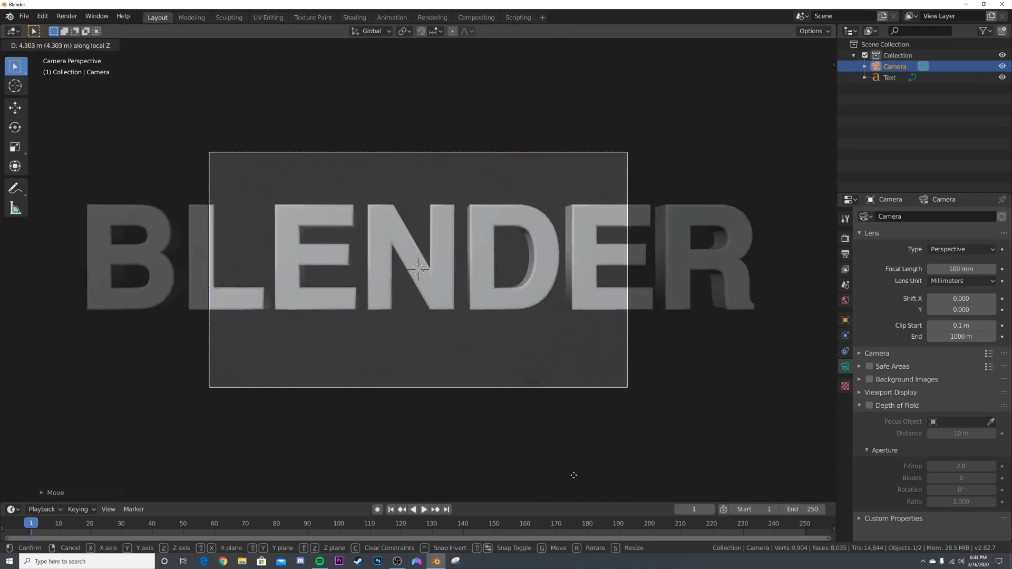
{"action": "left_click", "coordinate": [579, 90]}
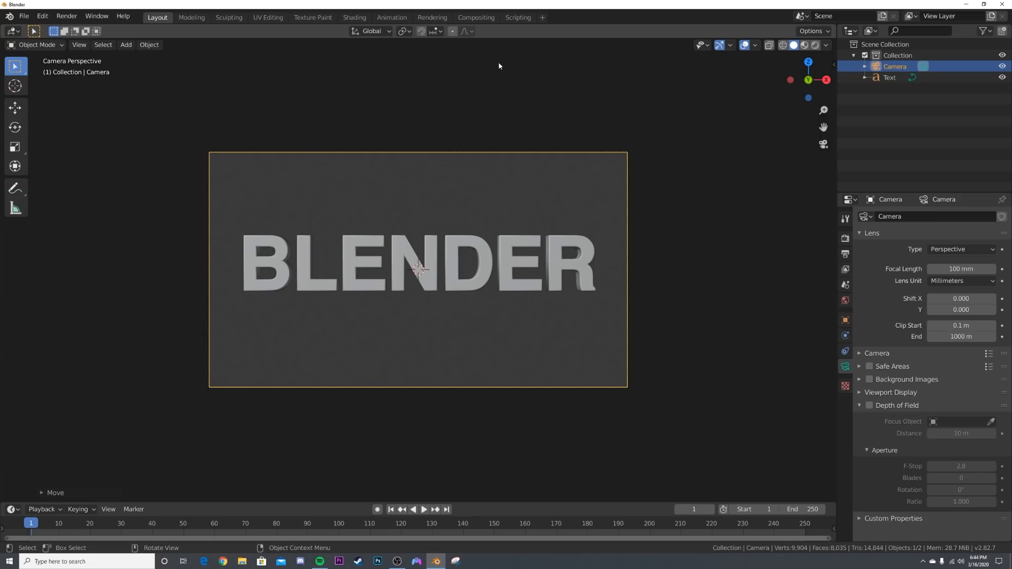
- Try a Simple Deform twist of 360° on the BLENDER text, inspect the letter surfaces and remove the modifier again
{"action": "left_click", "coordinate": [400, 267]}
{"action": "scroll", "coordinate": [399, 267], "scroll_direction": "up", "scroll_amount": 2}
{"action": "left_click", "coordinate": [930, 216]}
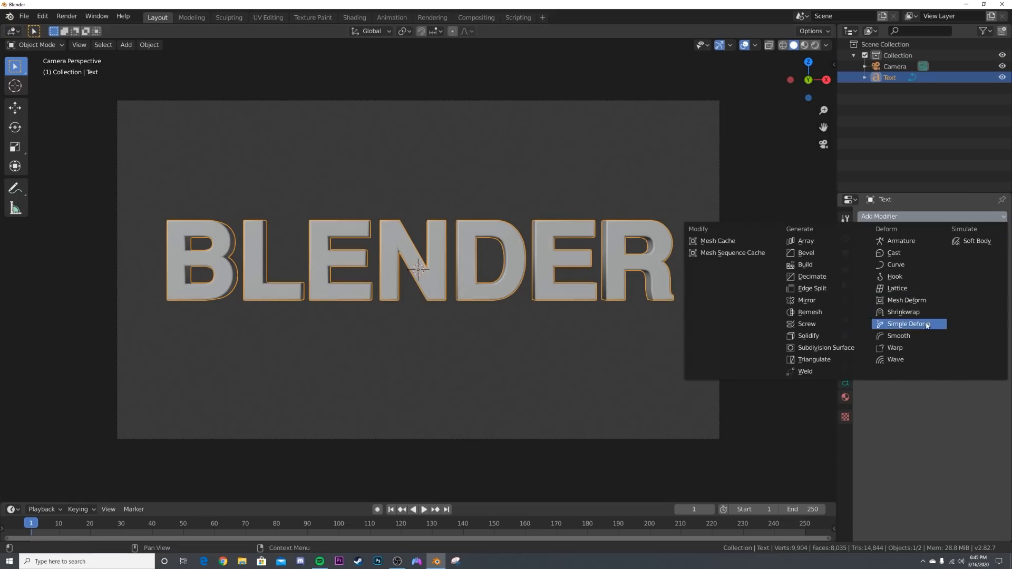
{"action": "left_click", "coordinate": [929, 323]}
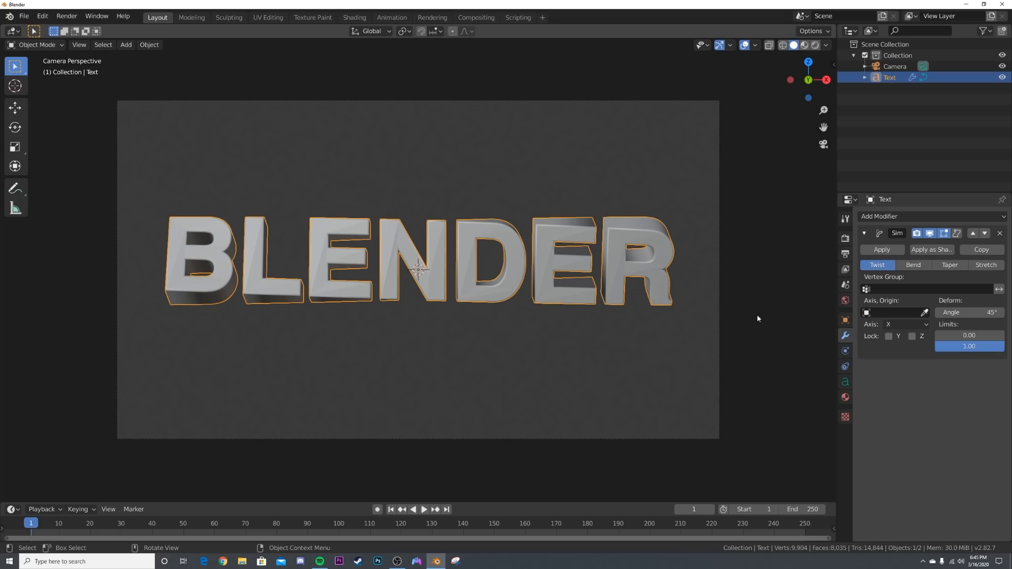
{"action": "left_click_drag", "start_coordinate": [968, 312], "coordinate": [1009, 312]}
{"action": "middle_click_drag", "start_coordinate": [408, 248], "coordinate": [401, 311]}
{"action": "scroll", "coordinate": [420, 327], "scroll_direction": "up", "scroll_amount": 8}
{"action": "middle_click_drag", "start_coordinate": [257, 268], "coordinate": [296, 237]}
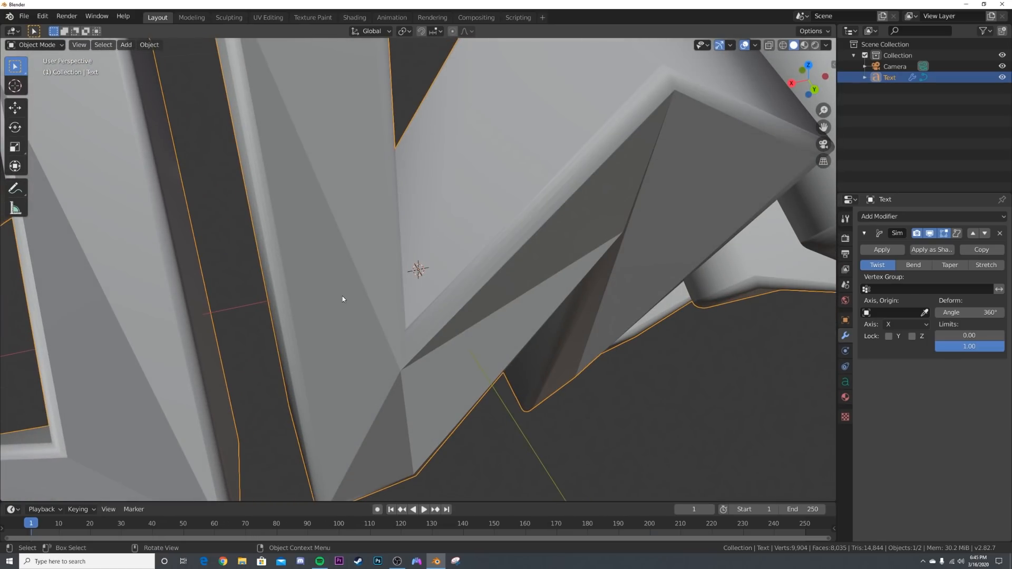
{"action": "key", "text": "KP_0"}
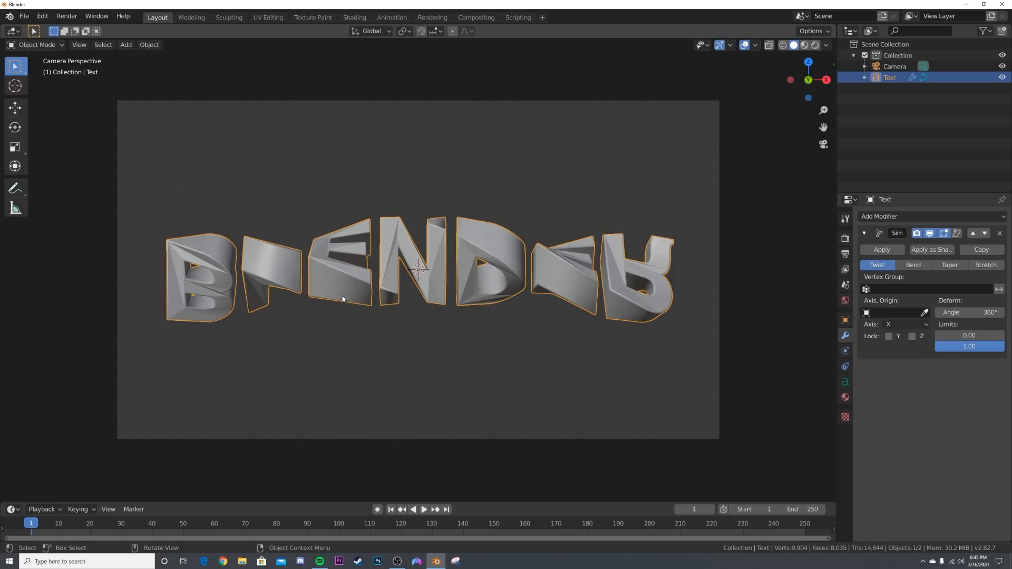
{"action": "left_click", "coordinate": [999, 233]}
- Convert the BLENDER text to a mesh and examine the letters' topology in Edit Mode
{"action": "right_click", "coordinate": [580, 241]}
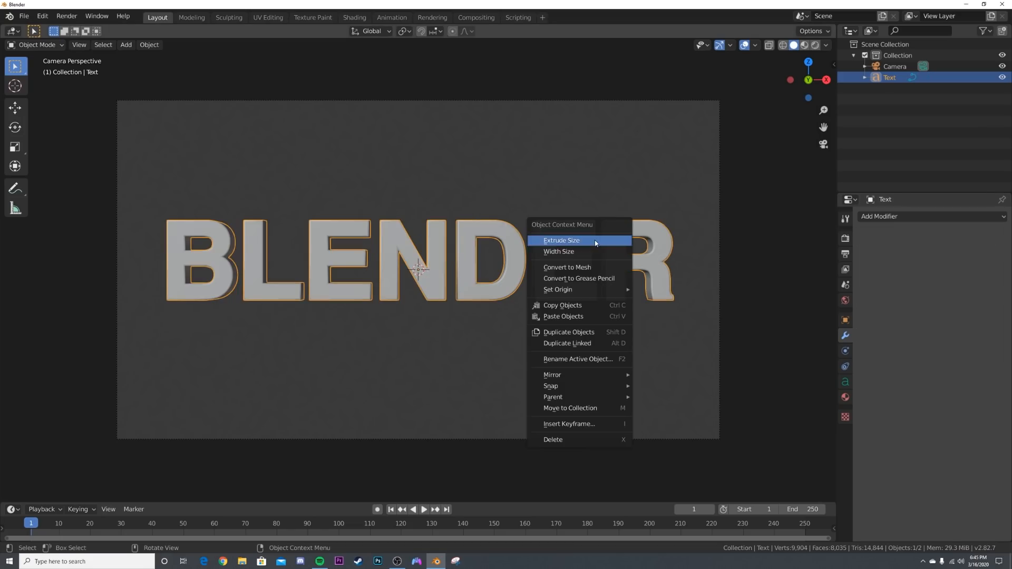
{"action": "left_click", "coordinate": [595, 267]}
{"action": "key", "text": "Tab"}
{"action": "scroll", "coordinate": [384, 306], "scroll_direction": "up", "scroll_amount": 10}
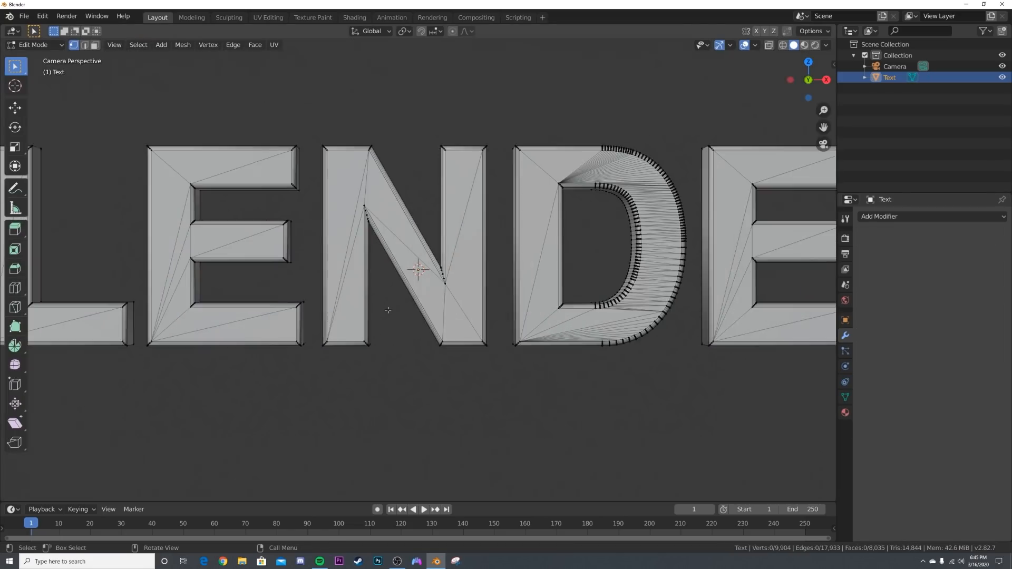
{"action": "key", "text": "a"}
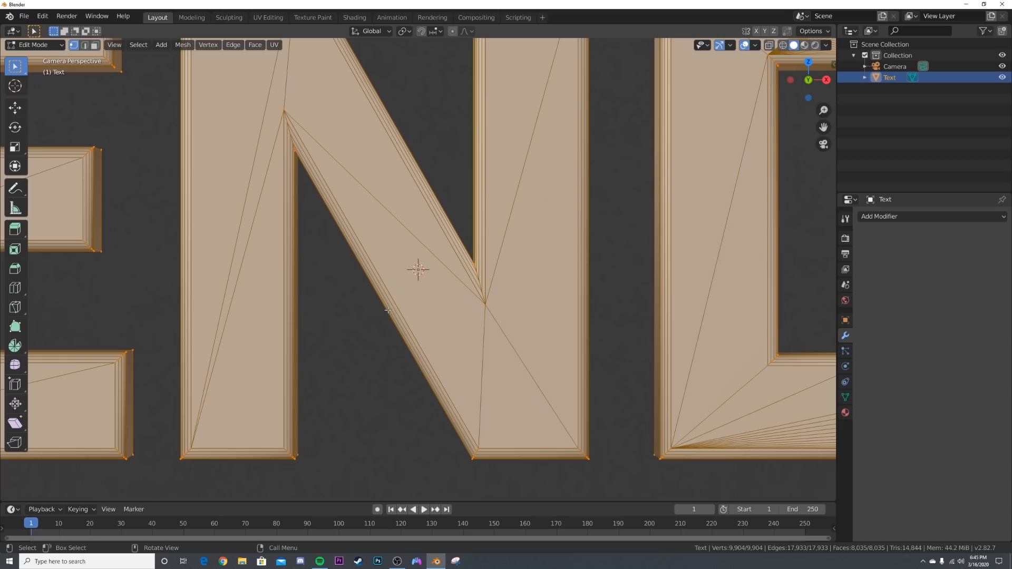
{"action": "scroll", "coordinate": [388, 310], "scroll_direction": "down", "scroll_amount": 10}
{"action": "key", "text": "Tab"}
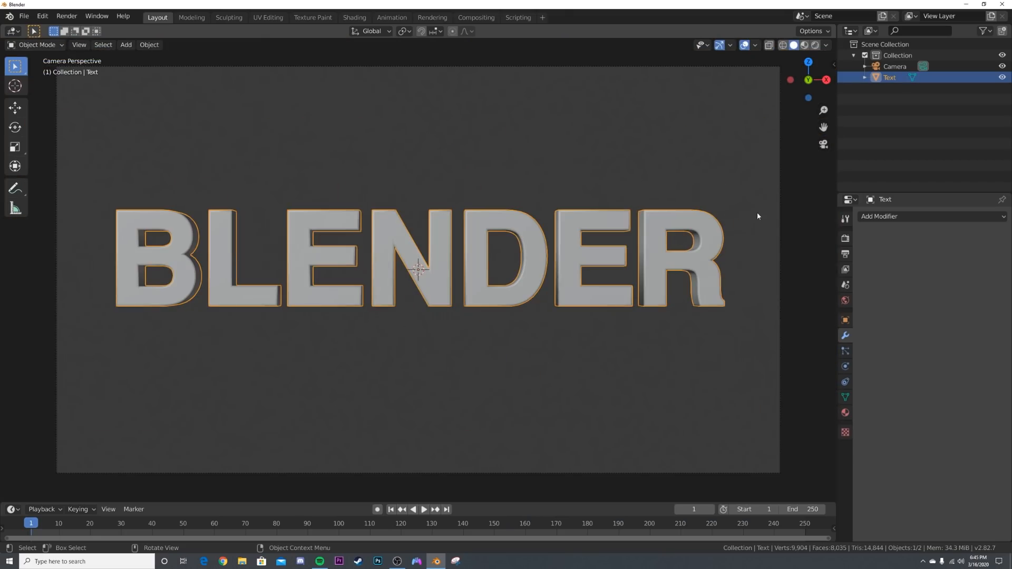
- Add a Remesh modifier to the BLENDER text mesh, enabling Smooth Shading and disabling Remove Disconnected Pieces
{"action": "left_click", "coordinate": [782, 46]}
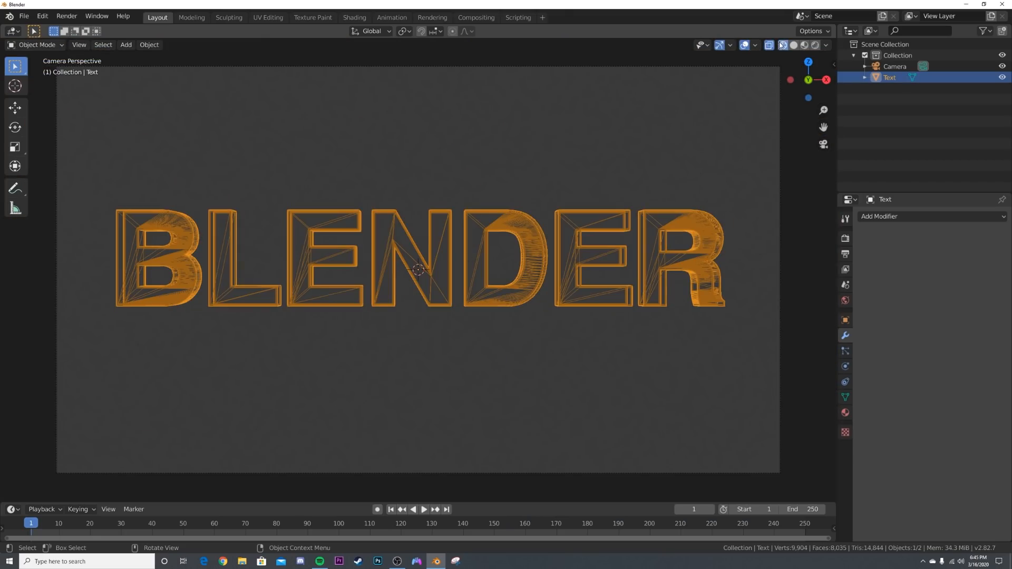
{"action": "left_click", "coordinate": [876, 217]}
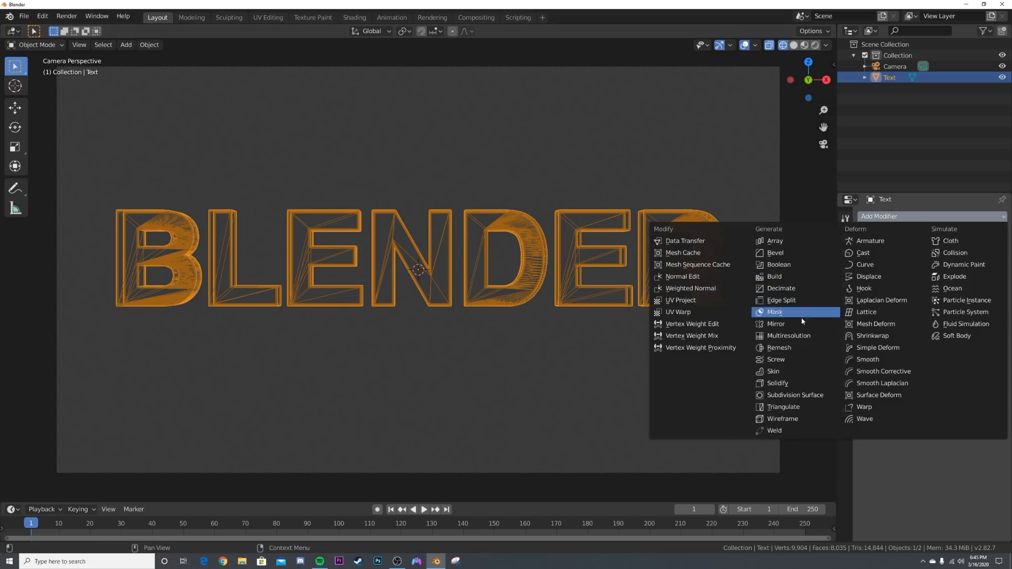
{"action": "left_click", "coordinate": [804, 347]}
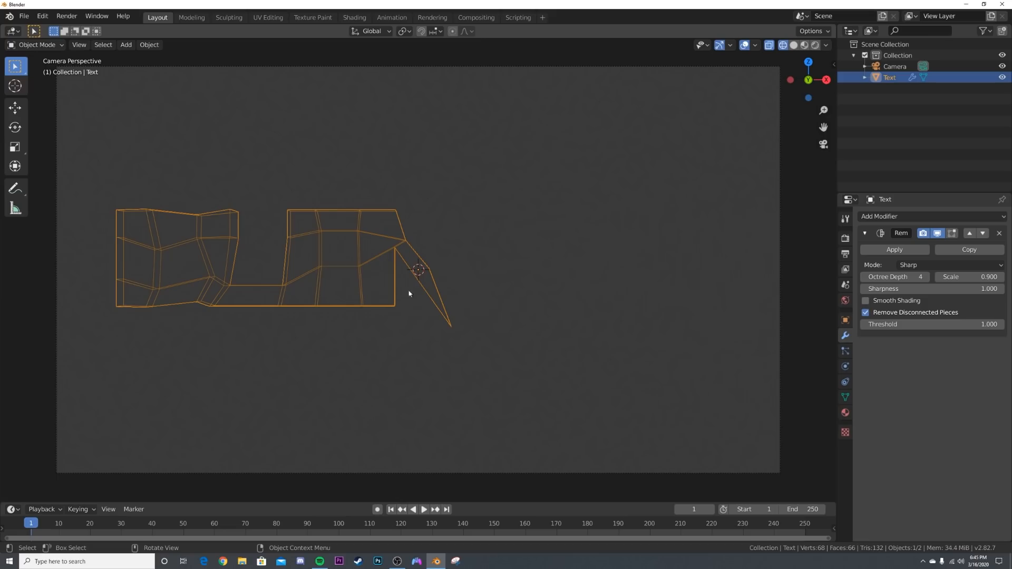
{"action": "left_click", "coordinate": [794, 44]}
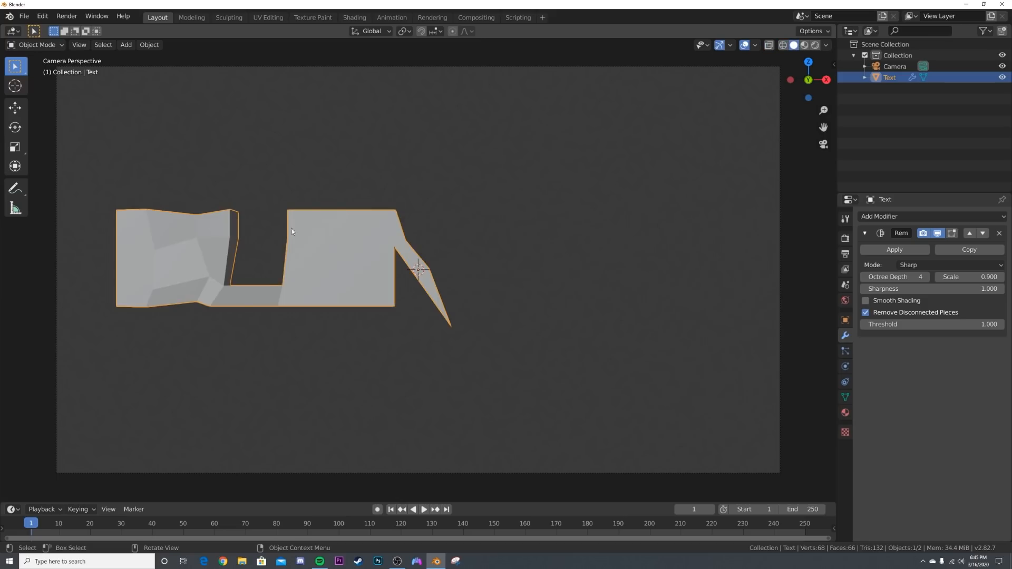
{"action": "left_click", "coordinate": [866, 302]}
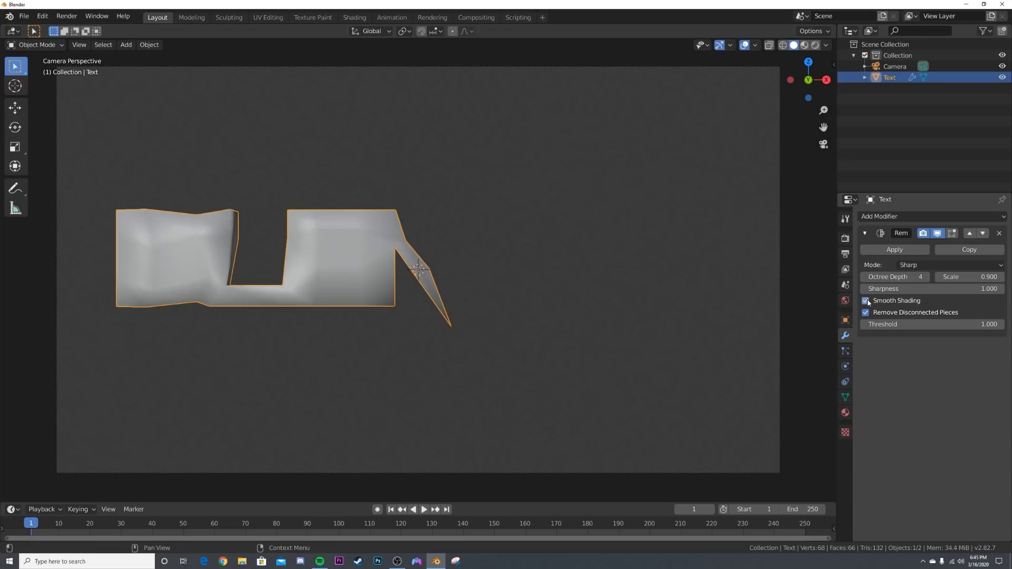
{"action": "left_click", "coordinate": [866, 313]}
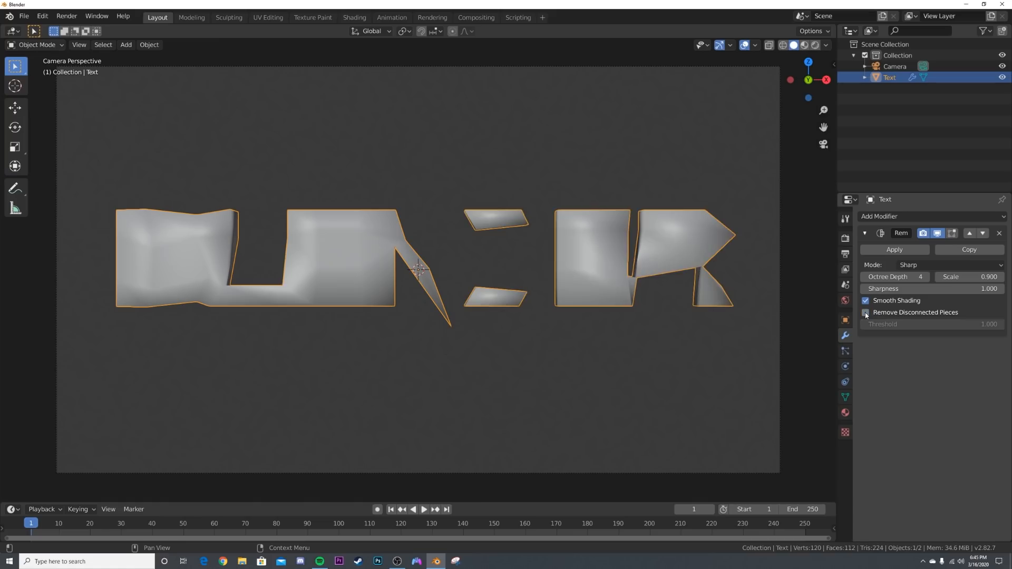
- Set the Remesh modifier's octree depth to 9 and inspect the letter surfaces up close
{"action": "left_click", "coordinate": [906, 278]}
{"action": "key", "text": "Return"}
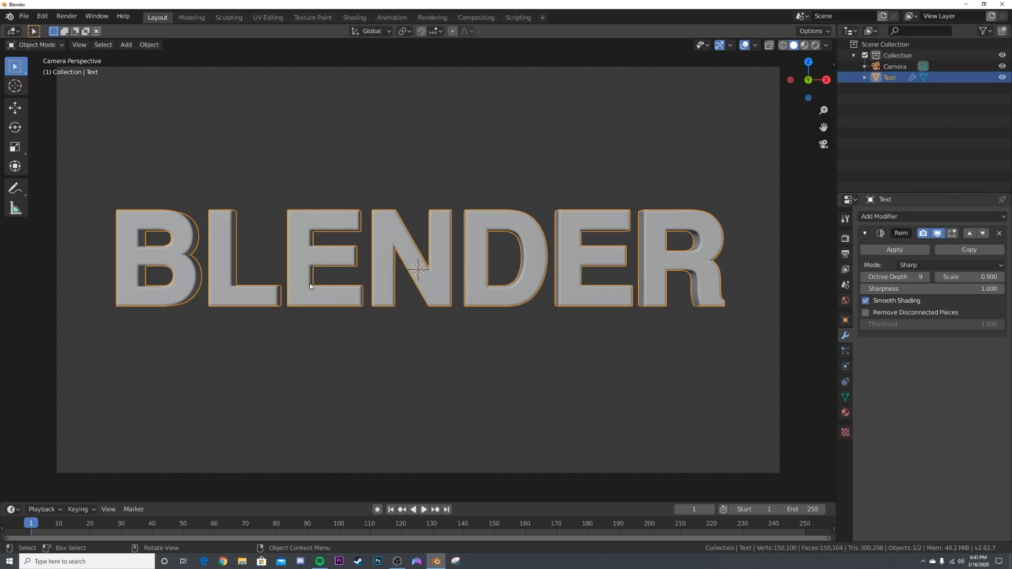
{"action": "scroll", "coordinate": [343, 301], "scroll_direction": "up", "scroll_amount": 8}
{"action": "scroll", "coordinate": [346, 188], "scroll_direction": "down", "scroll_amount": 6}
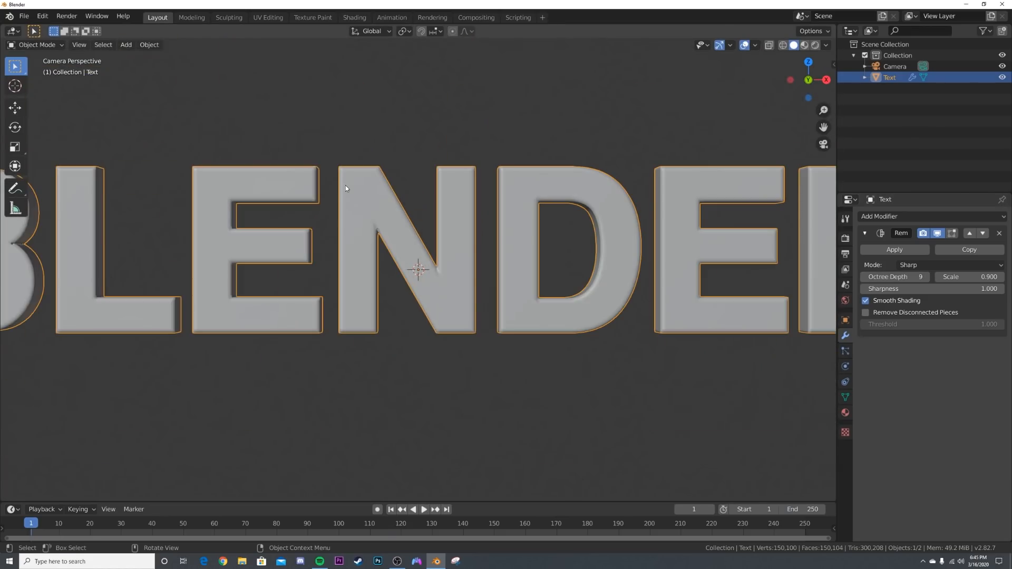
{"action": "scroll", "coordinate": [350, 289], "scroll_direction": "down", "scroll_amount": 2}
{"action": "scroll", "coordinate": [340, 283], "scroll_direction": "up", "scroll_amount": 7}
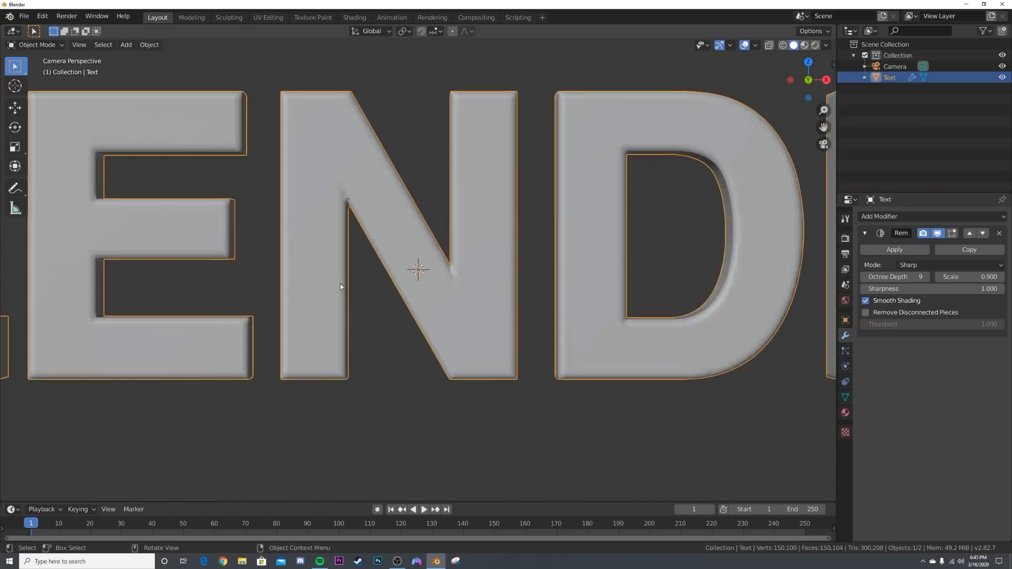
{"action": "scroll", "coordinate": [229, 90], "scroll_direction": "down", "scroll_amount": 7}
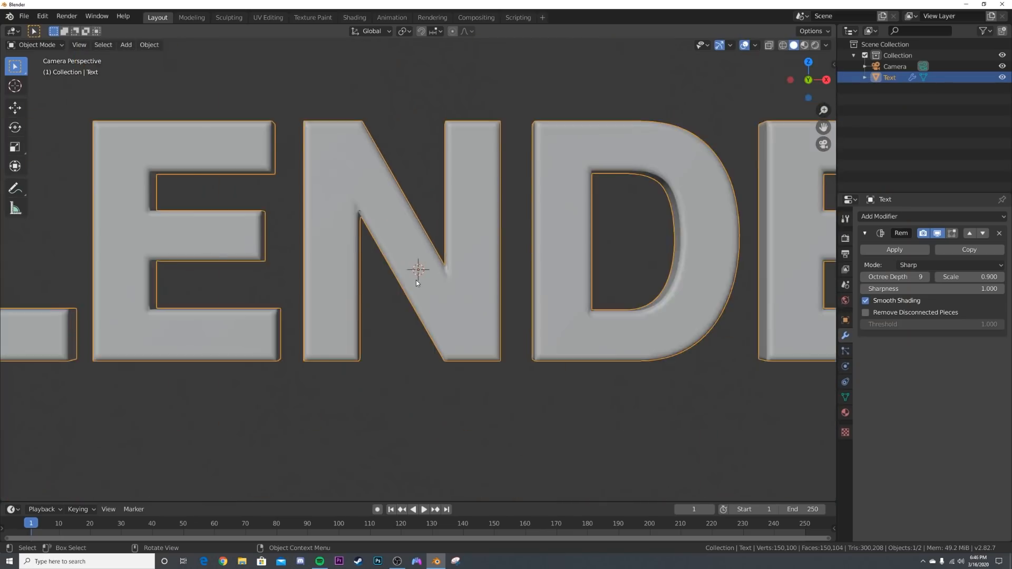
- Try lower Remesh octree depths starting from 2 and settle on 4 for a light preview mesh
{"action": "left_click", "coordinate": [898, 278]}
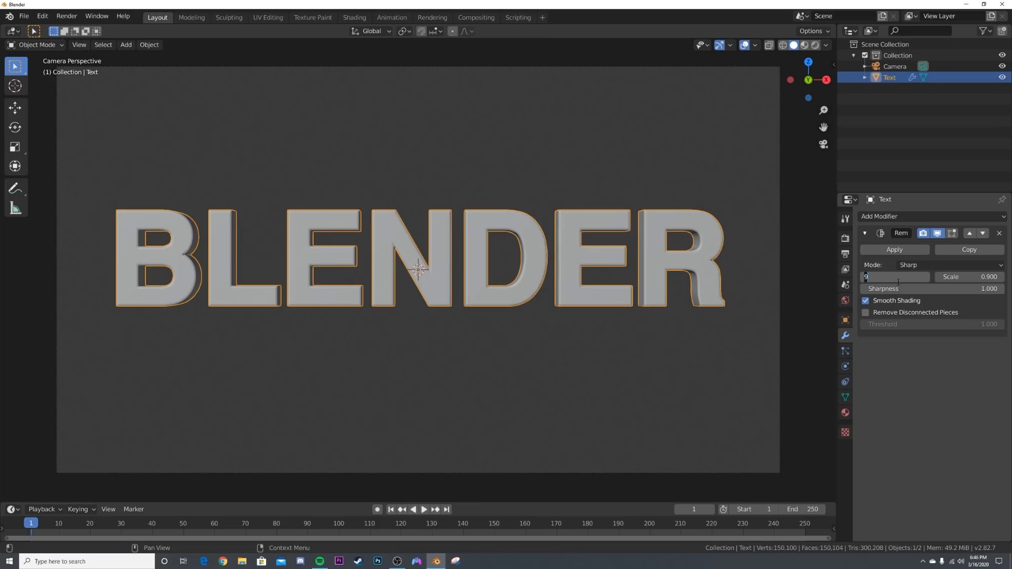
{"action": "type", "text": "2"}
{"action": "key", "text": "Return"}
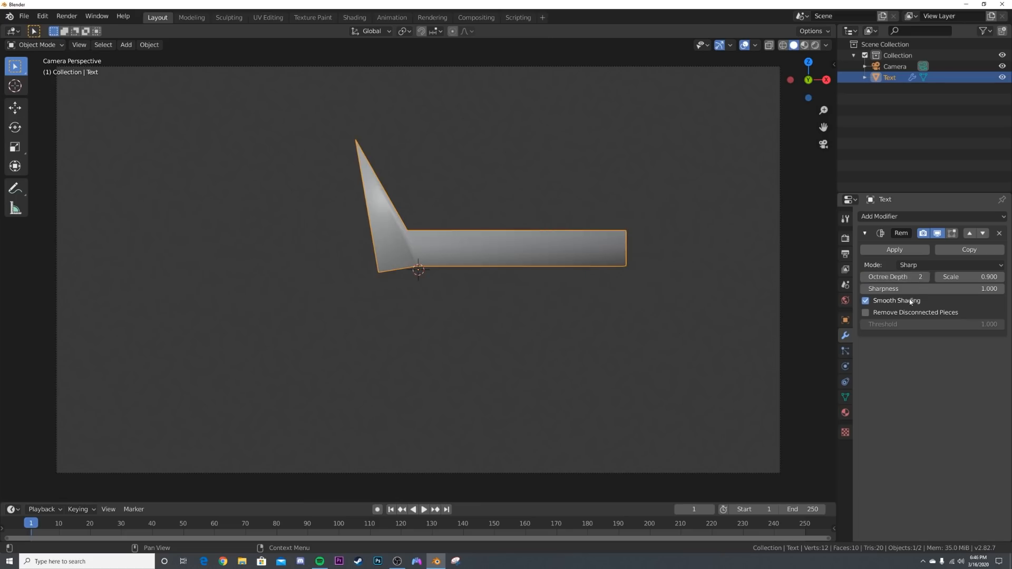
{"action": "left_click", "coordinate": [926, 277]}
{"action": "left_click", "coordinate": [926, 277]}
{"action": "left_click", "coordinate": [926, 277]}
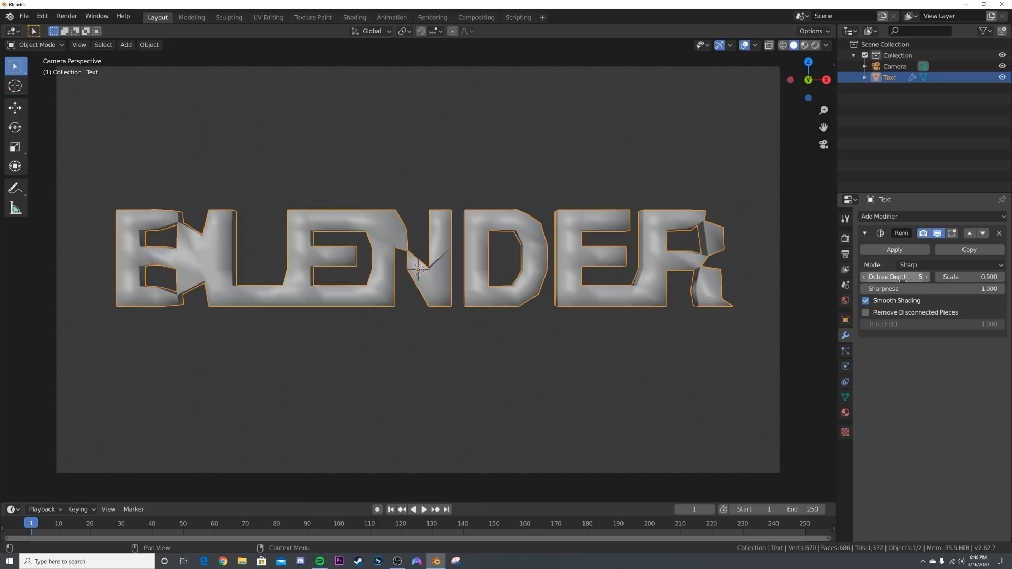
{"action": "left_click", "coordinate": [863, 277]}
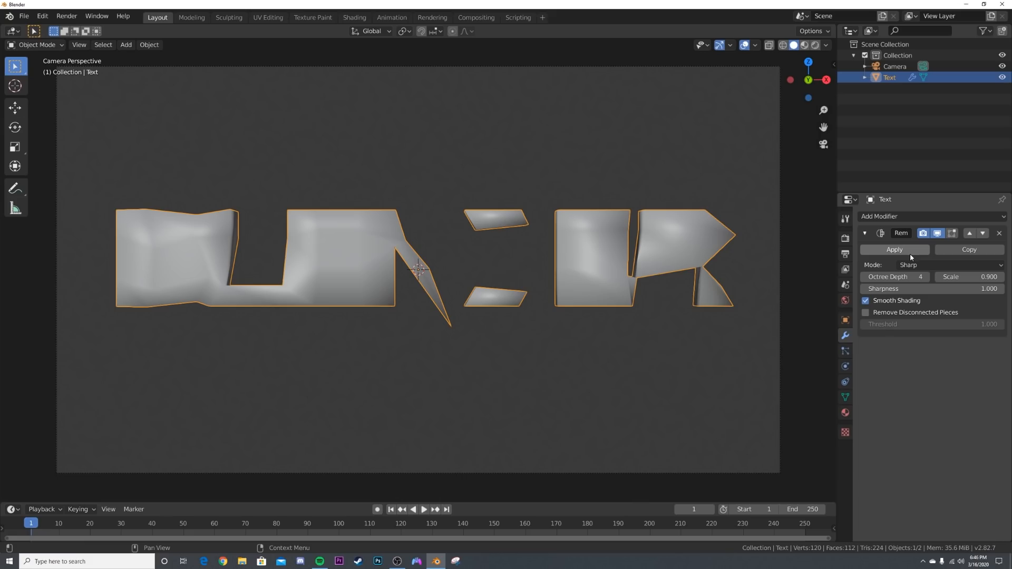
- Add a Simple Deform twist modifier below the Remesh and set its angle to -360°
{"action": "left_click", "coordinate": [909, 217]}
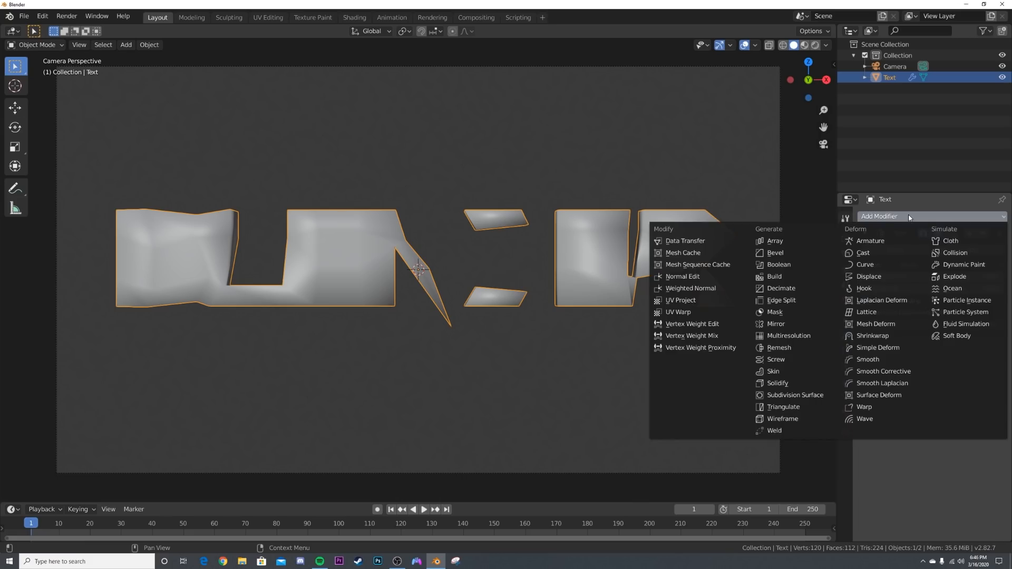
{"action": "left_click", "coordinate": [877, 347]}
{"action": "mouse_move", "coordinate": [964, 428]}
{"action": "left_mouse_down"}
{"action": "mouse_move", "coordinate": [1003, 428]}
{"action": "mouse_move", "coordinate": [951, 428]}
{"action": "left_mouse_up"}
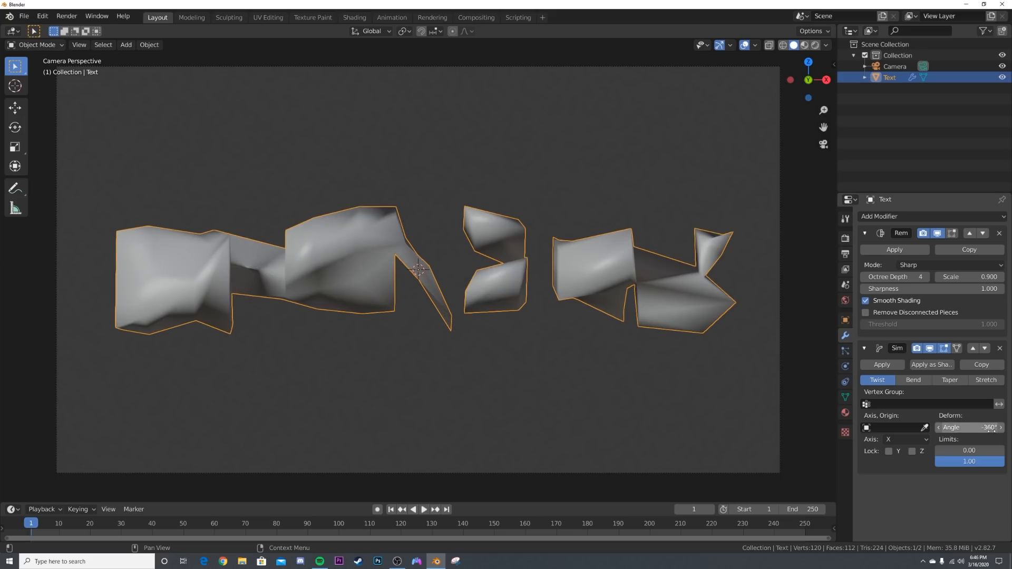
- Set the scene's end frame to 120
{"action": "left_click", "coordinate": [806, 511]}
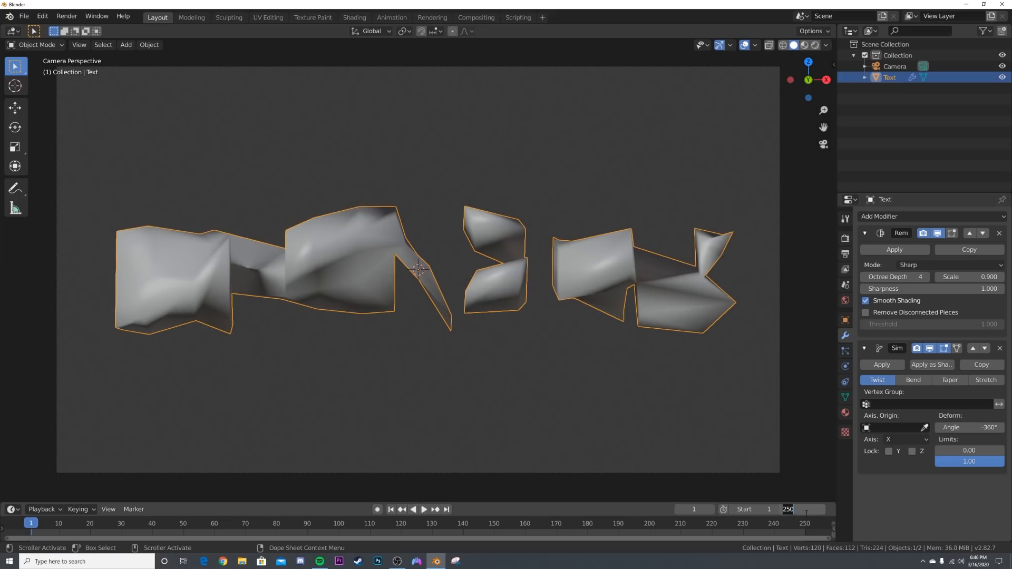
{"action": "type", "text": "120"}
{"action": "key", "text": "Return"}
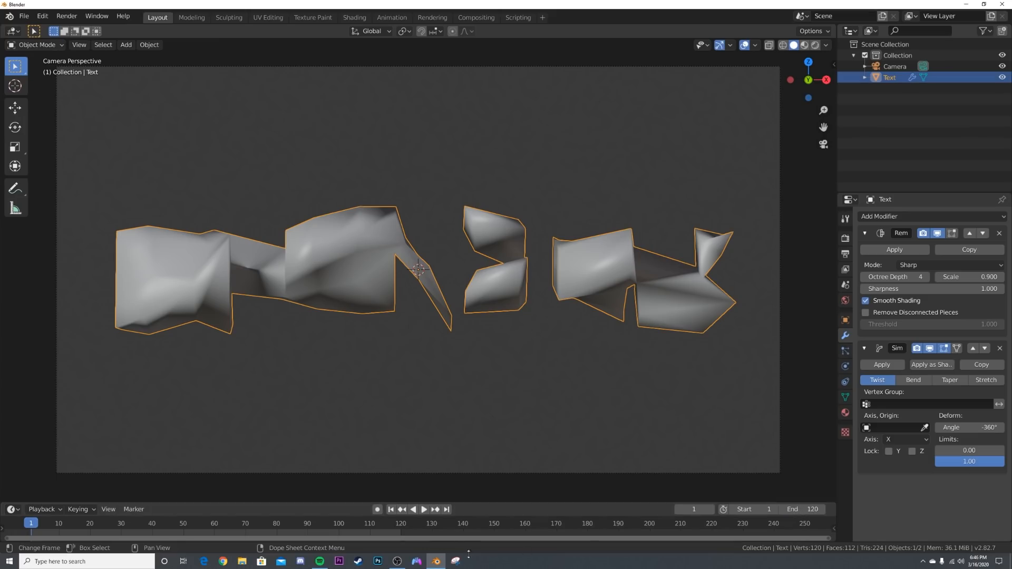
{"action": "middle_click_drag", "start_coordinate": [447, 523], "coordinate": [545, 532]}
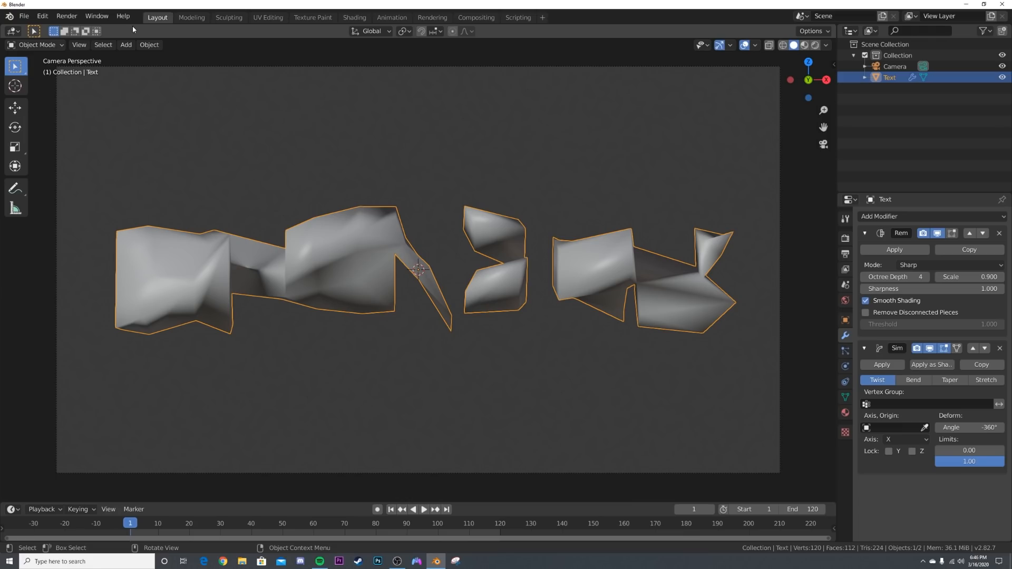
- Check the default keyframe interpolation type in the animation preferences
{"action": "left_click", "coordinate": [42, 17]}
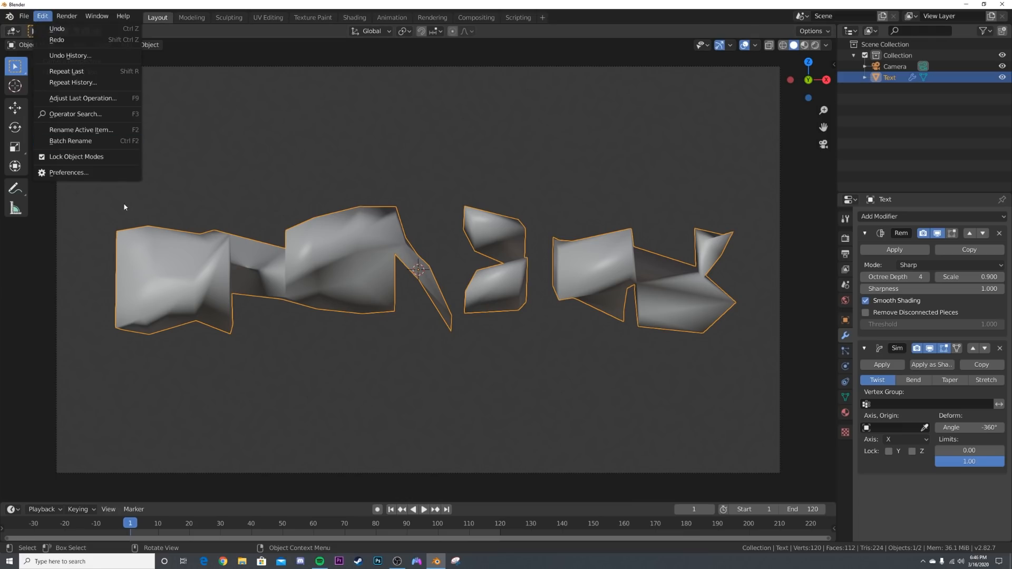
{"action": "left_click", "coordinate": [71, 173]}
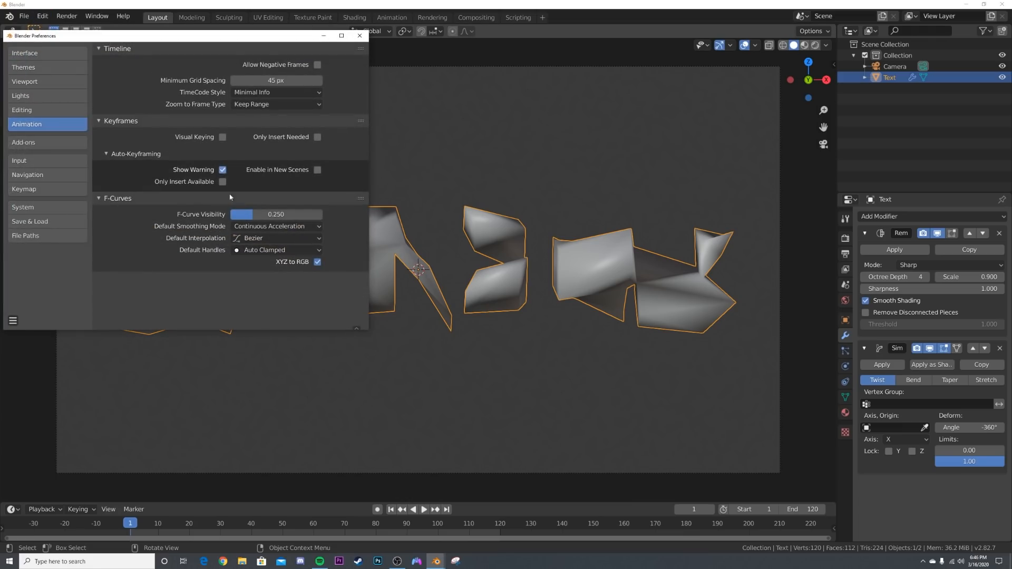
{"action": "left_click", "coordinate": [275, 238]}
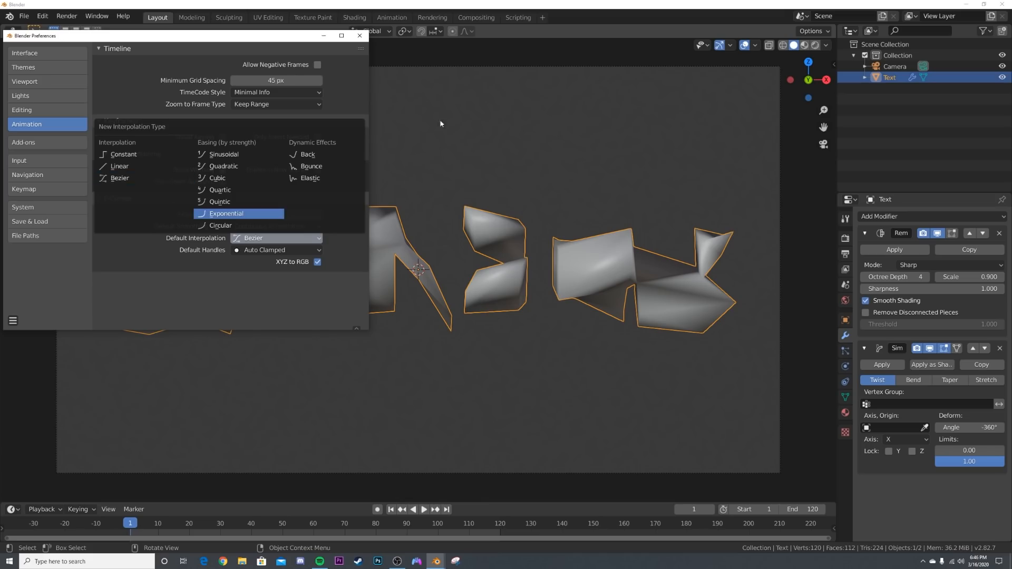
{"action": "left_click", "coordinate": [359, 36]}
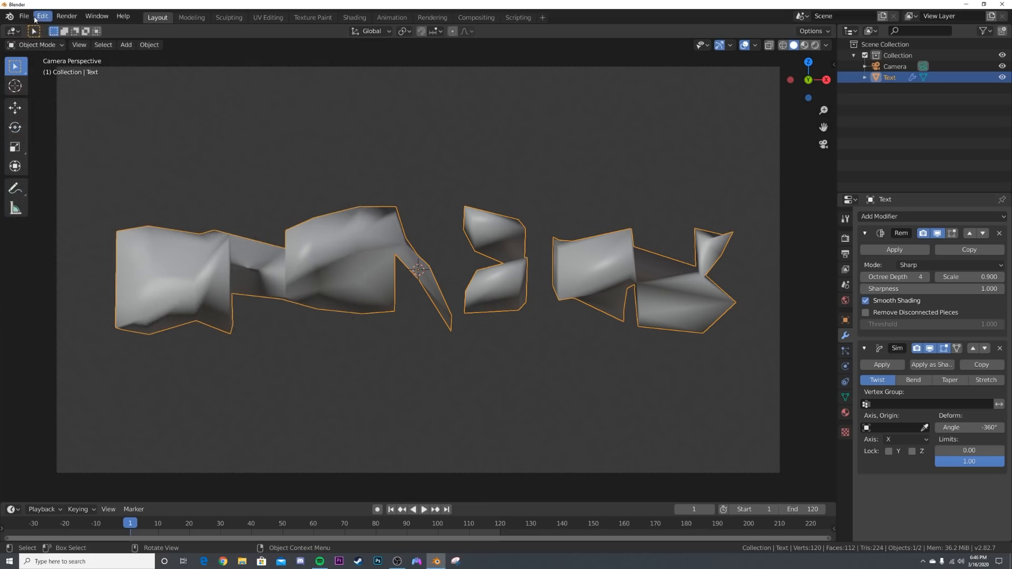
{"action": "left_click", "coordinate": [34, 18]}
{"action": "left_click", "coordinate": [61, 176]}
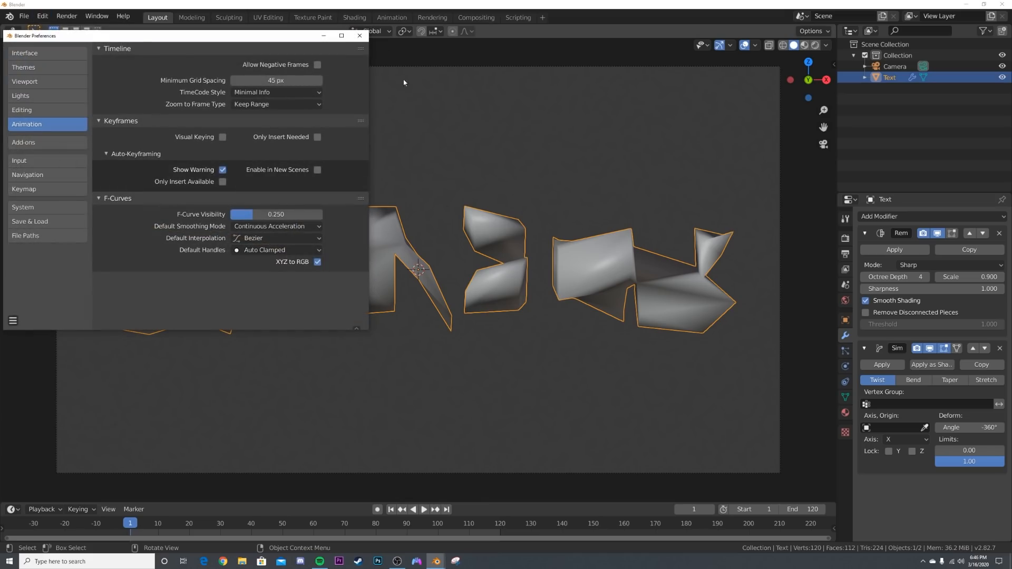
{"action": "left_click", "coordinate": [360, 36]}
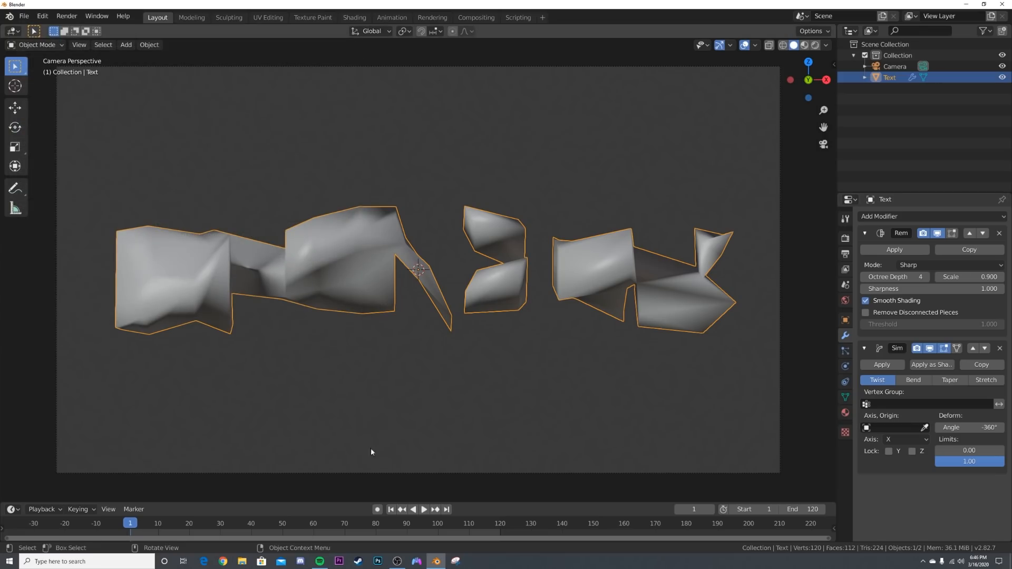
- Keyframe the Simple Deform twist angle of -360° at frame 1 and at frame 120
{"action": "right_click", "coordinate": [976, 429]}
{"action": "left_click", "coordinate": [932, 411]}
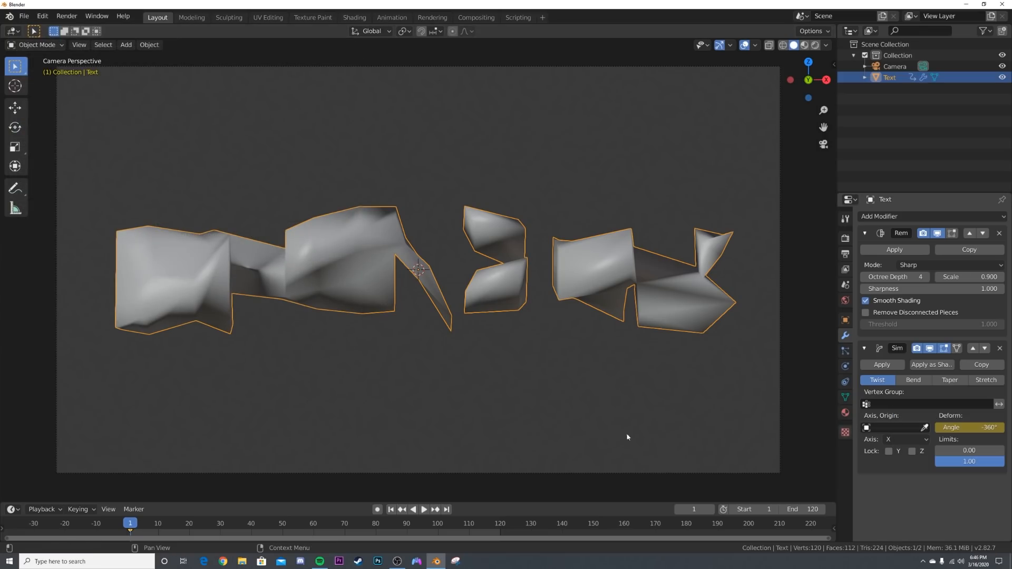
{"action": "left_click", "coordinate": [446, 509]}
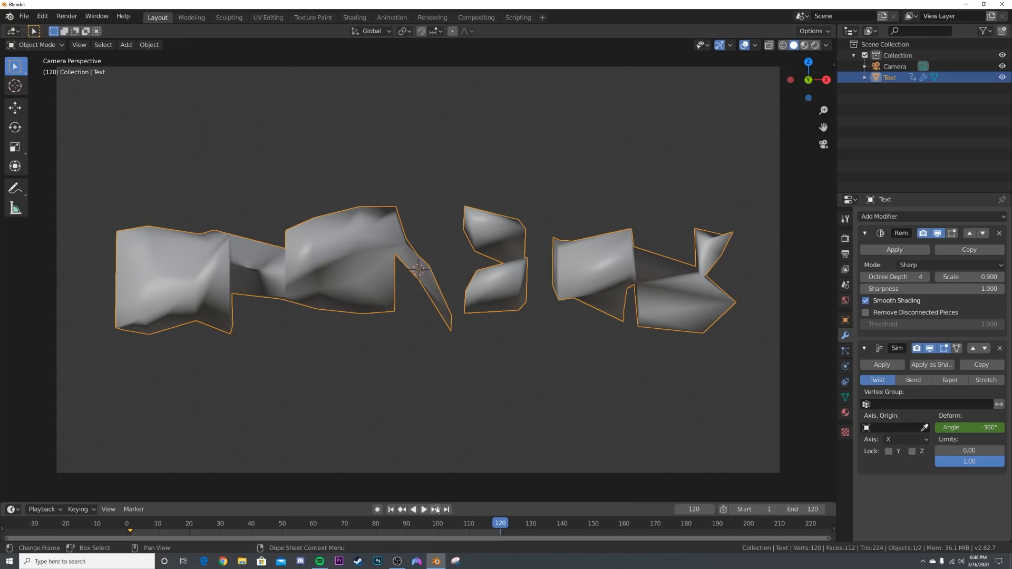
{"action": "right_click", "coordinate": [978, 427]}
{"action": "left_click", "coordinate": [980, 425]}
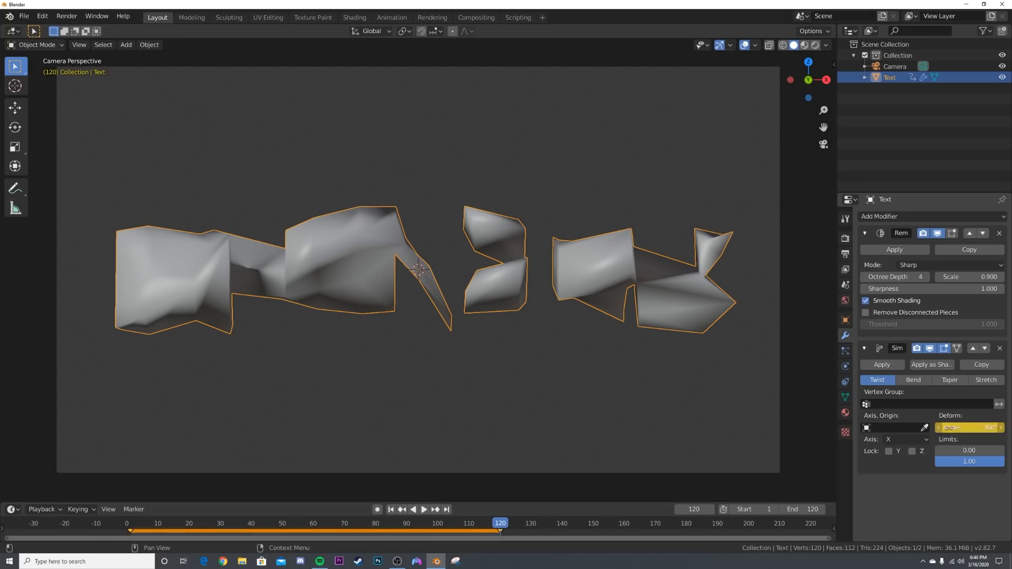
- Set the twist angle to 360° at frame 60 and keyframe it there
{"action": "left_click", "coordinate": [314, 525]}
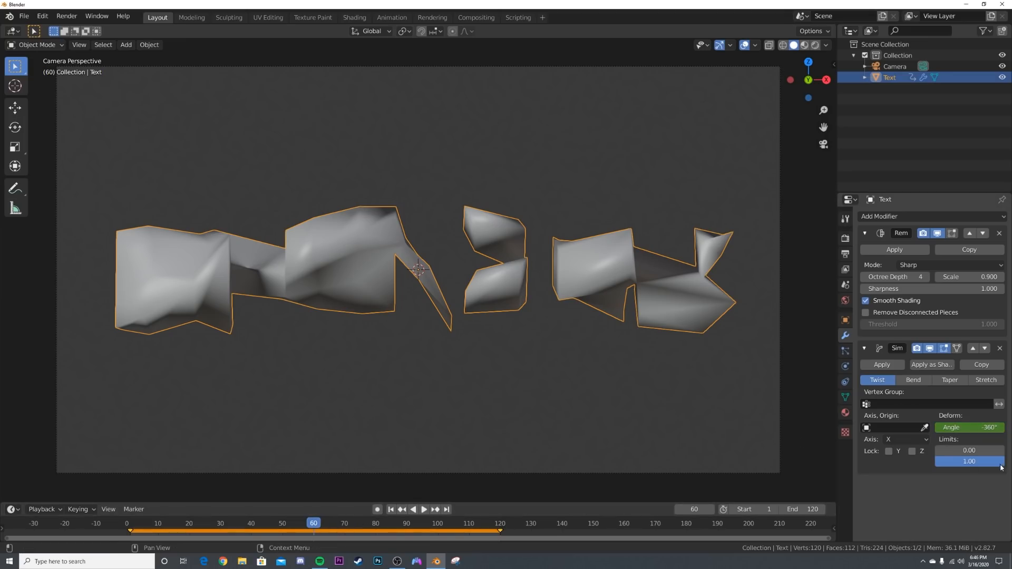
{"action": "left_click_drag", "start_coordinate": [969, 427], "coordinate": [1001, 427]}
{"action": "left_click", "coordinate": [982, 428]}
{"action": "type", "text": "6"}
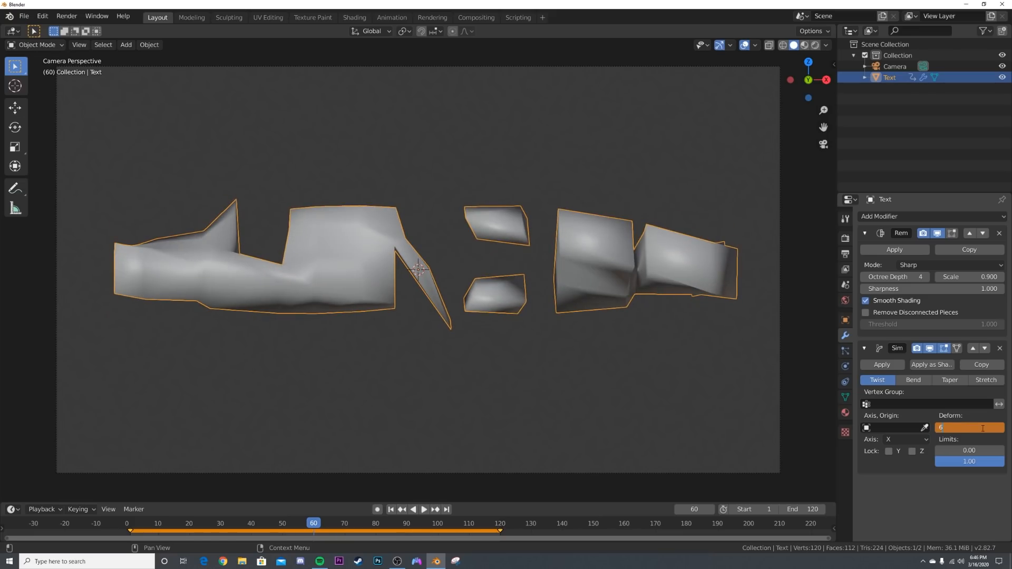
{"action": "type", "text": "0"}
{"action": "key", "text": "Return"}
{"action": "right_click", "coordinate": [982, 428]}
{"action": "left_click", "coordinate": [981, 424]}
- Play back the twist animation from frame 1 to review the motion, then stop it
{"action": "left_click", "coordinate": [400, 510]}
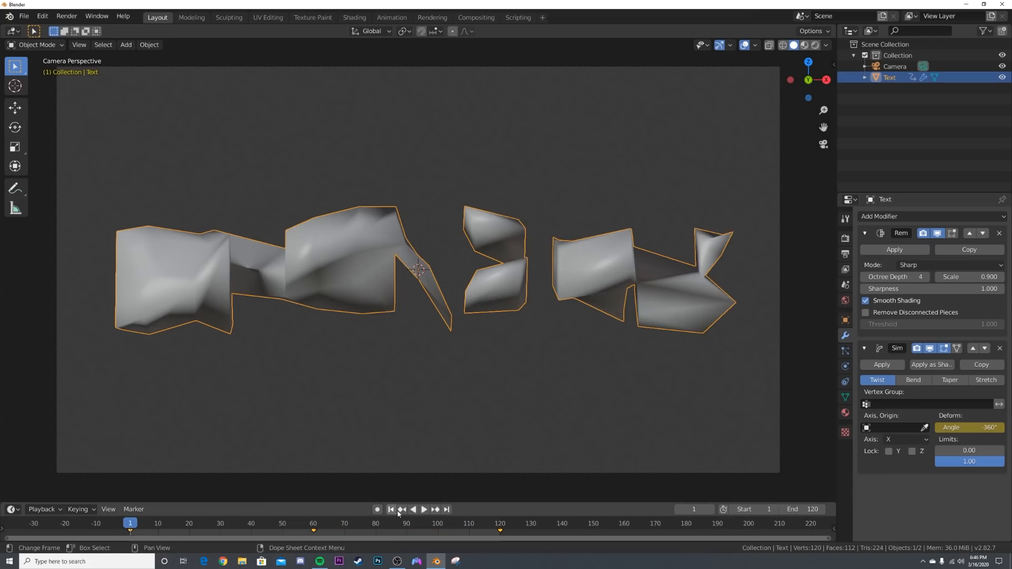
{"action": "left_click", "coordinate": [423, 510]}
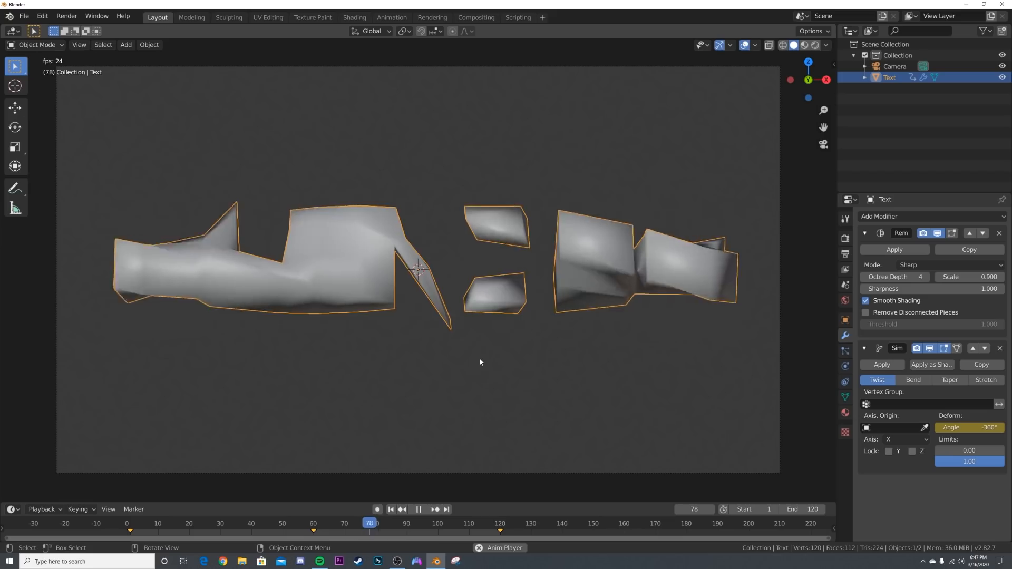
{"action": "key", "text": "space"}
- Set the Remesh octree depth to 9, preview the twist animation and examine the letters up close at frame 60
{"action": "left_click", "coordinate": [894, 277]}
{"action": "left_click", "coordinate": [423, 509]}
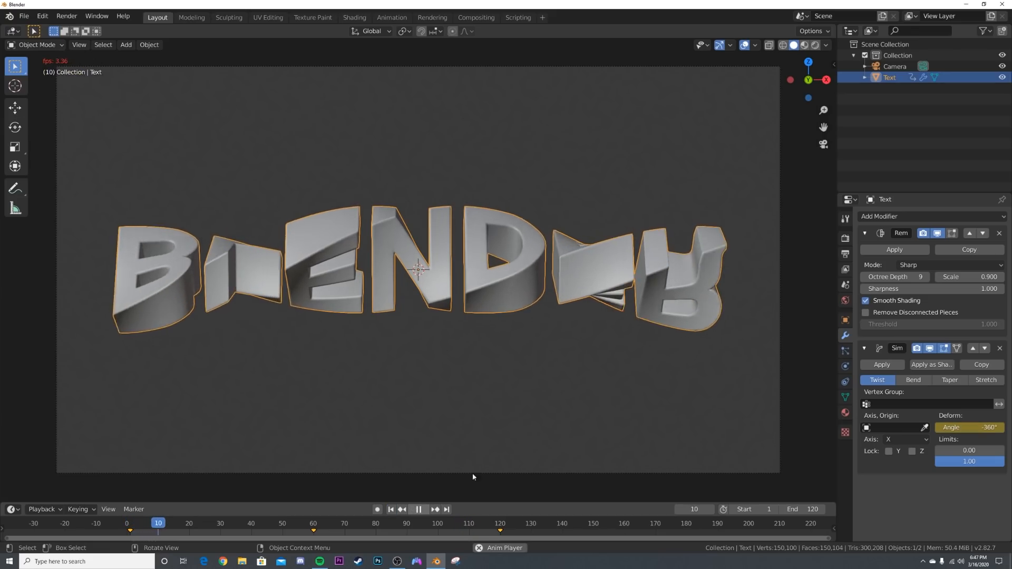
{"action": "left_click", "coordinate": [422, 509]}
{"action": "scroll", "coordinate": [526, 290], "scroll_direction": "up", "scroll_amount": 5}
{"action": "scroll", "coordinate": [526, 293], "scroll_direction": "down", "scroll_amount": 2}
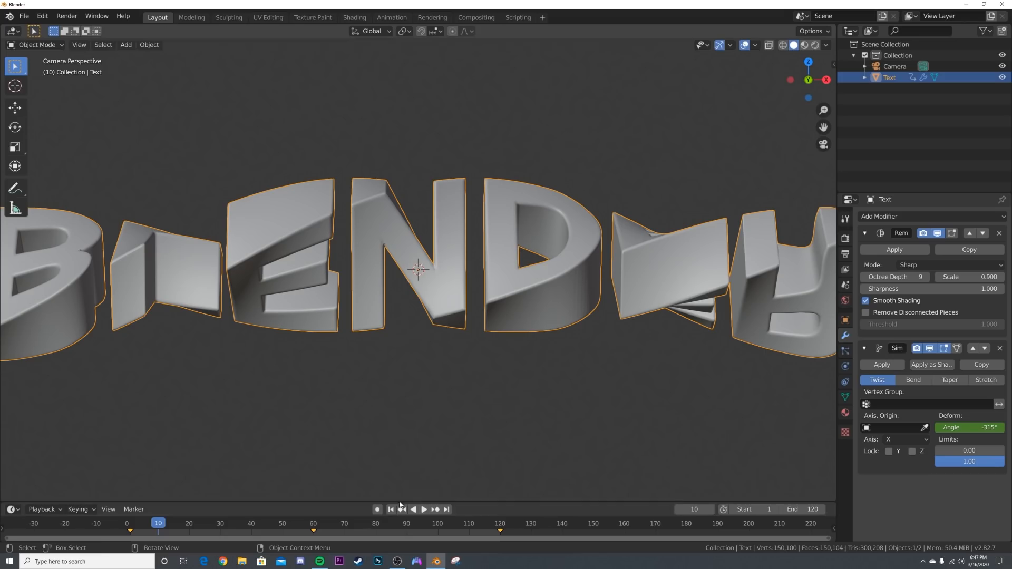
{"action": "left_click_drag", "start_coordinate": [314, 527], "coordinate": [313, 527]}
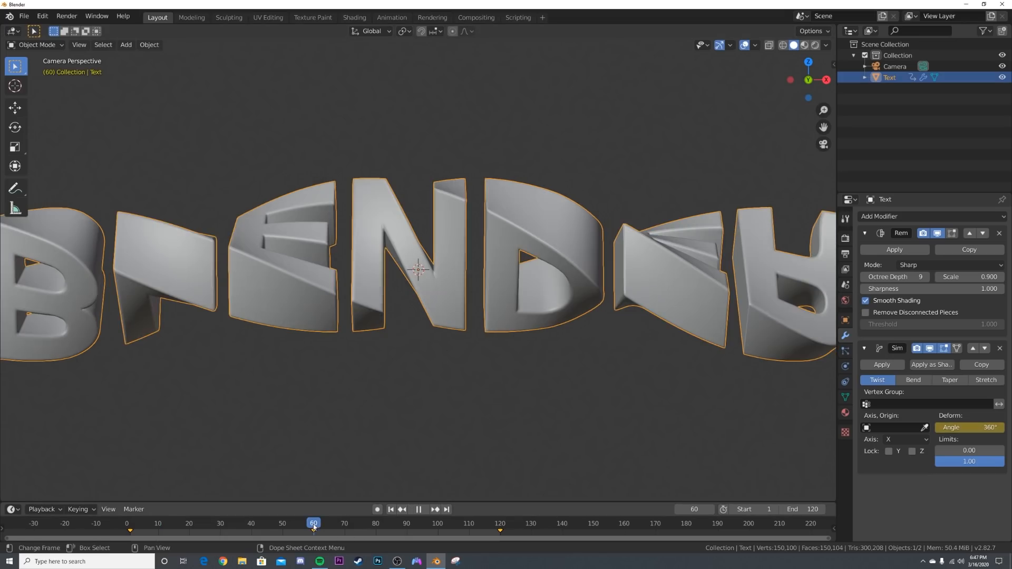
- Go to frame 31, fit the whole camera frame in view and switch to rendered shading
{"action": "left_click", "coordinate": [240, 527]}
{"action": "left_click_drag", "start_coordinate": [226, 526], "coordinate": [223, 529]}
{"action": "scroll", "coordinate": [224, 527], "scroll_direction": "down", "scroll_amount": 2}
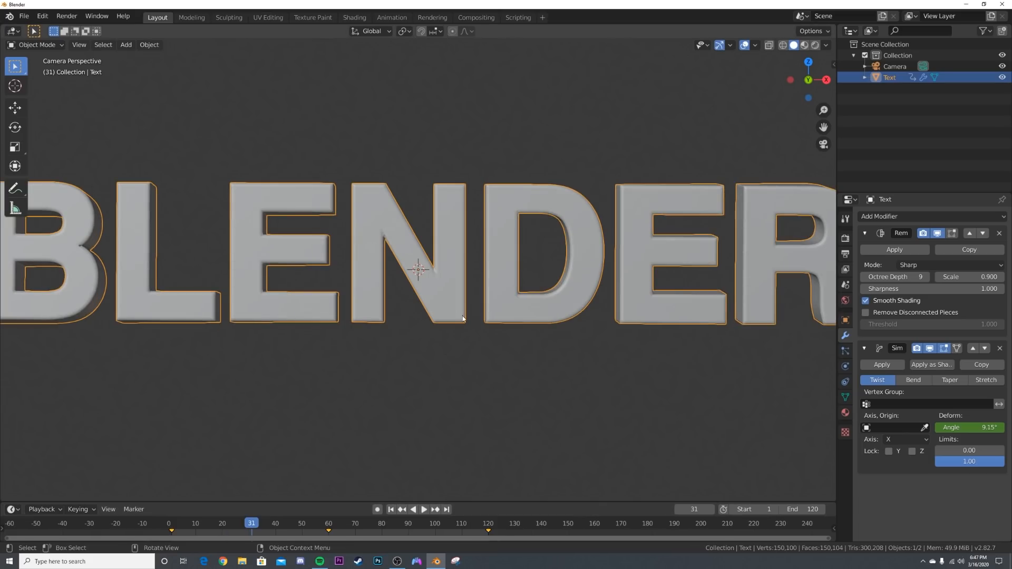
{"action": "scroll", "coordinate": [463, 319], "scroll_direction": "down", "scroll_amount": 1}
{"action": "scroll", "coordinate": [527, 355], "scroll_direction": "down", "scroll_amount": 2}
{"action": "key", "text": "z"}
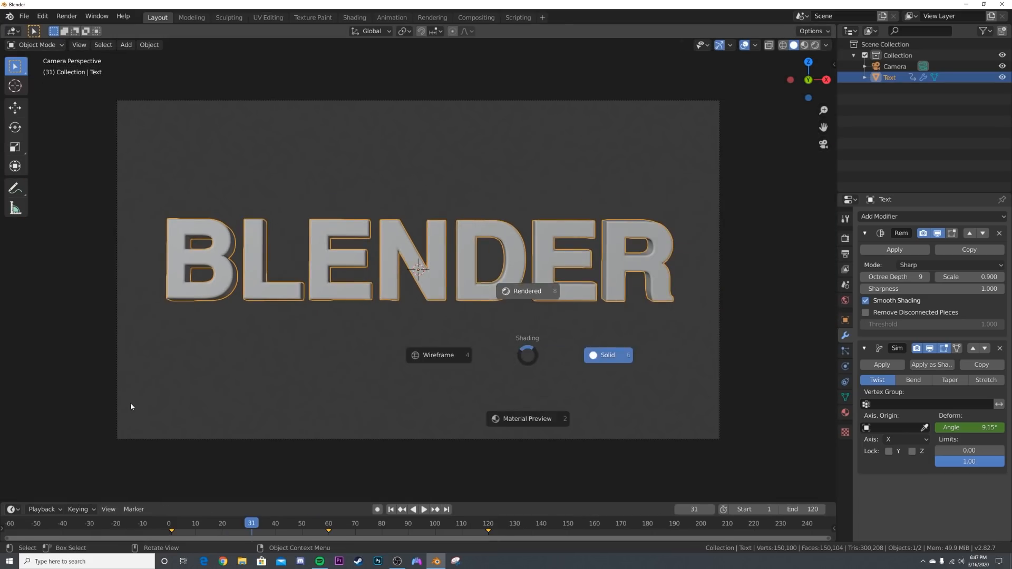
{"action": "left_click", "coordinate": [537, 366]}
{"action": "left_click", "coordinate": [551, 372]}
{"action": "scroll", "coordinate": [551, 372], "scroll_direction": "up", "scroll_amount": 1}
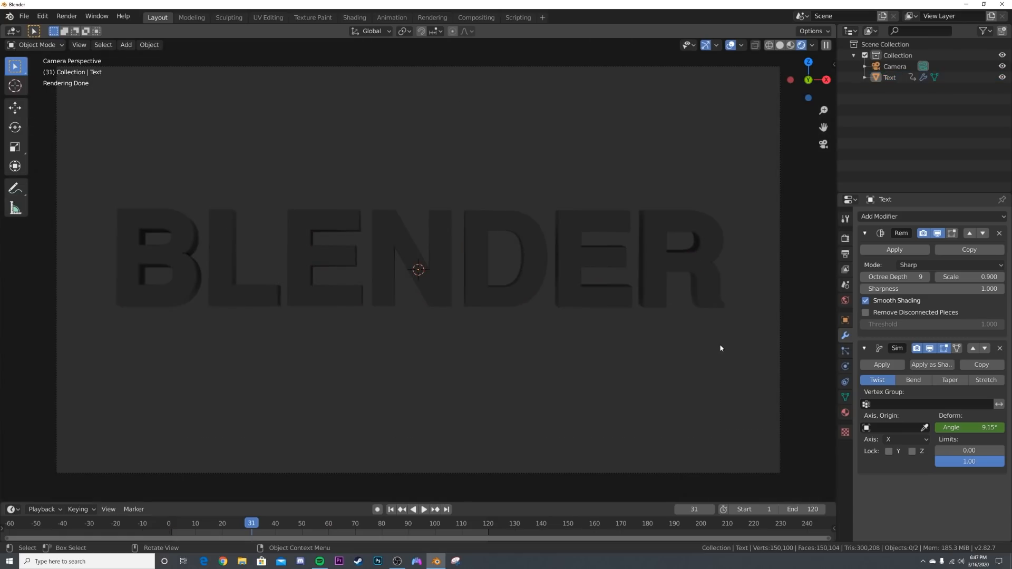
- Add a new material to the text with transmission 1.000 and roughness 0.201
{"action": "left_click", "coordinate": [845, 239]}
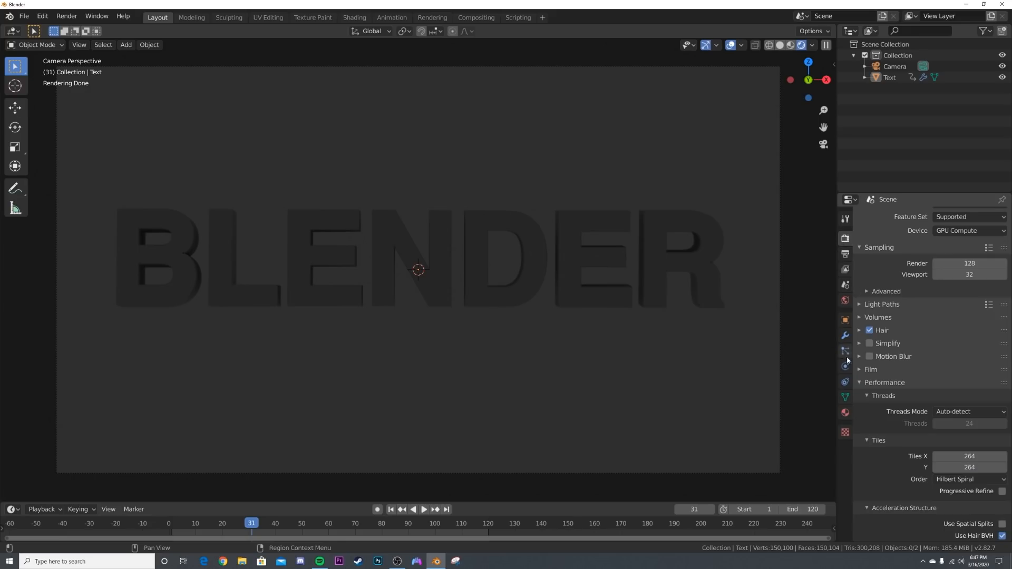
{"action": "left_click", "coordinate": [844, 413]}
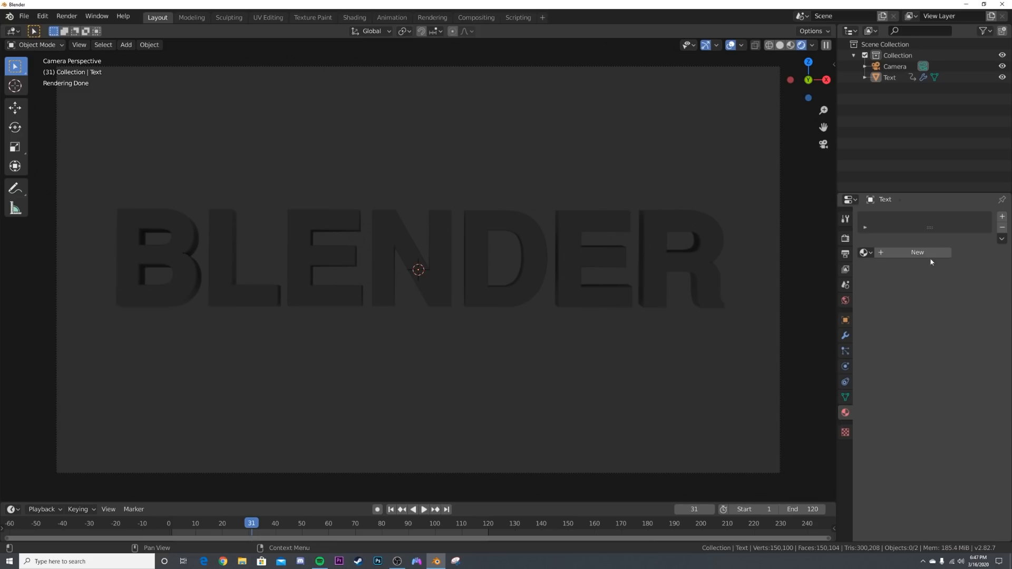
{"action": "left_click", "coordinate": [917, 252]}
{"action": "scroll", "coordinate": [928, 342], "scroll_direction": "down", "scroll_amount": 3}
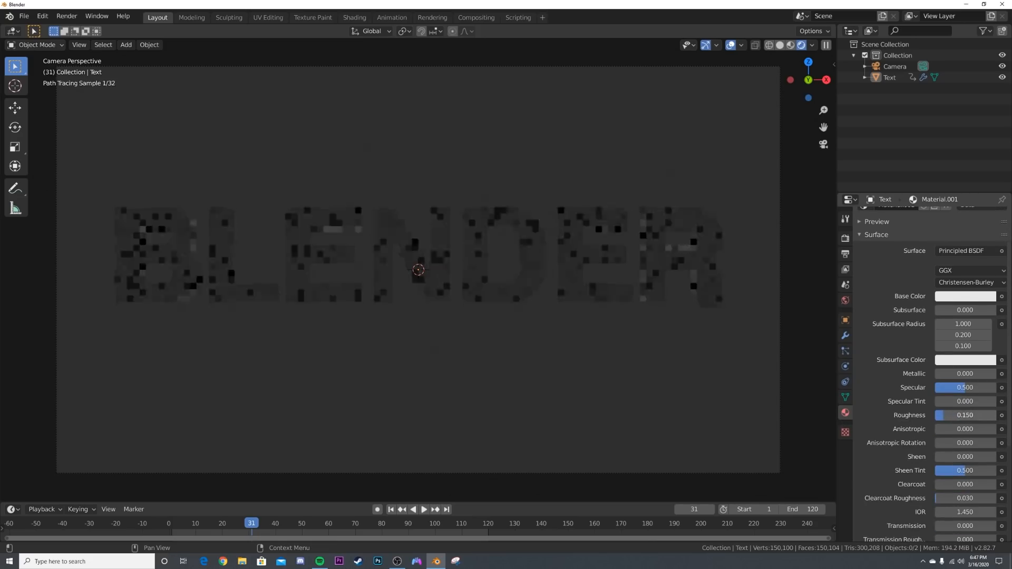
{"action": "scroll", "coordinate": [960, 451], "scroll_direction": "down", "scroll_amount": 5}
{"action": "left_click_drag", "start_coordinate": [961, 416], "coordinate": [997, 418]}
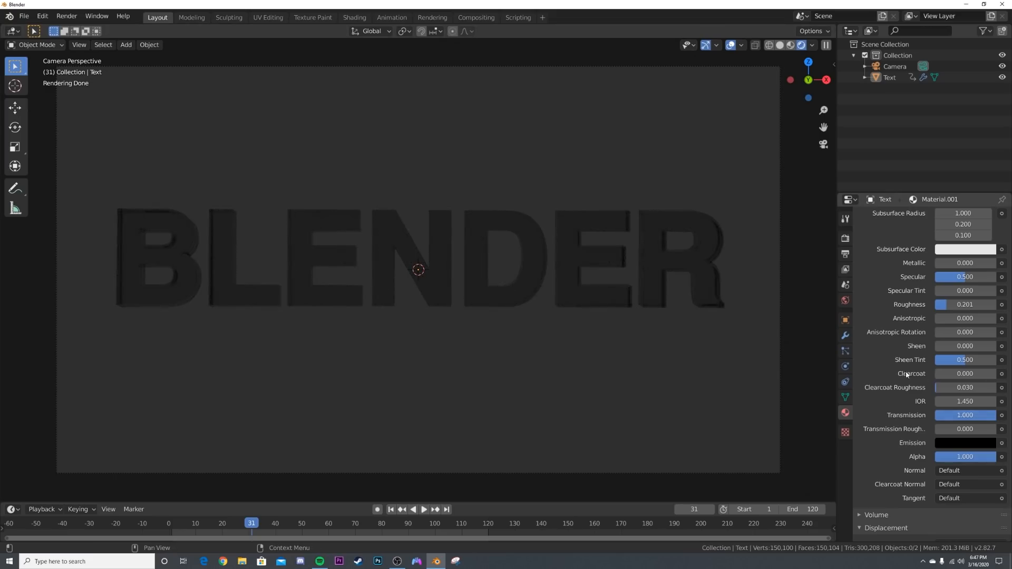
- Darken the world background colour to black
{"action": "left_click", "coordinate": [845, 301]}
{"action": "left_click", "coordinate": [982, 286]}
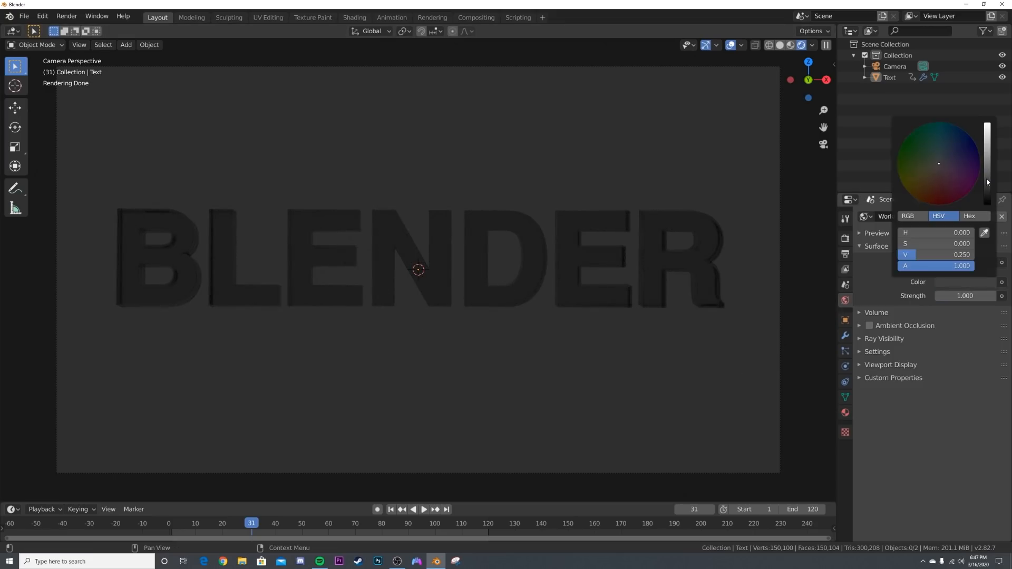
{"action": "left_click_drag", "start_coordinate": [986, 178], "coordinate": [985, 204]}
- Add an area light to the scene
{"action": "key", "text": "shift+a"}
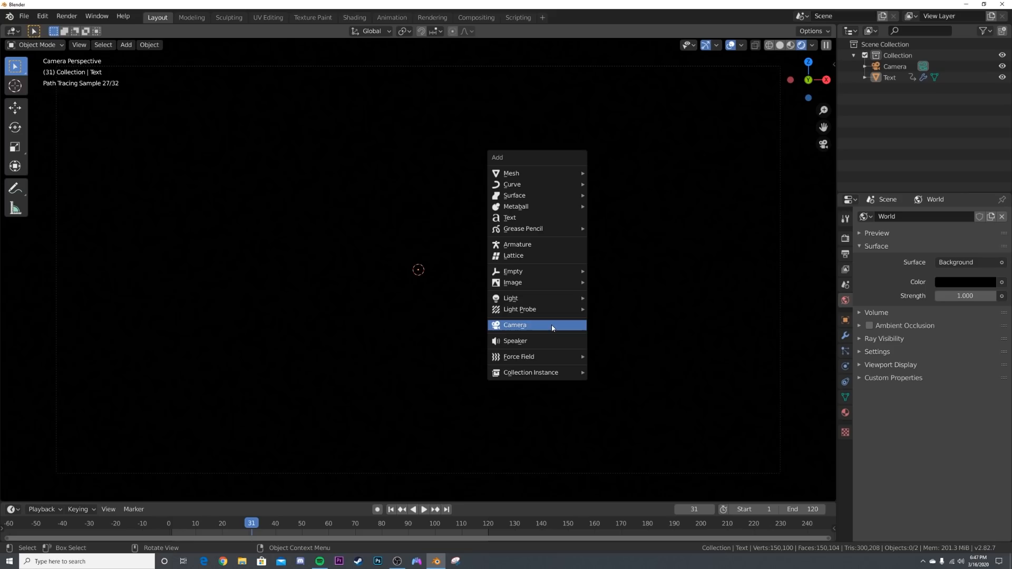
{"action": "mouse_move", "coordinate": [535, 296]}
{"action": "left_click", "coordinate": [606, 334]}
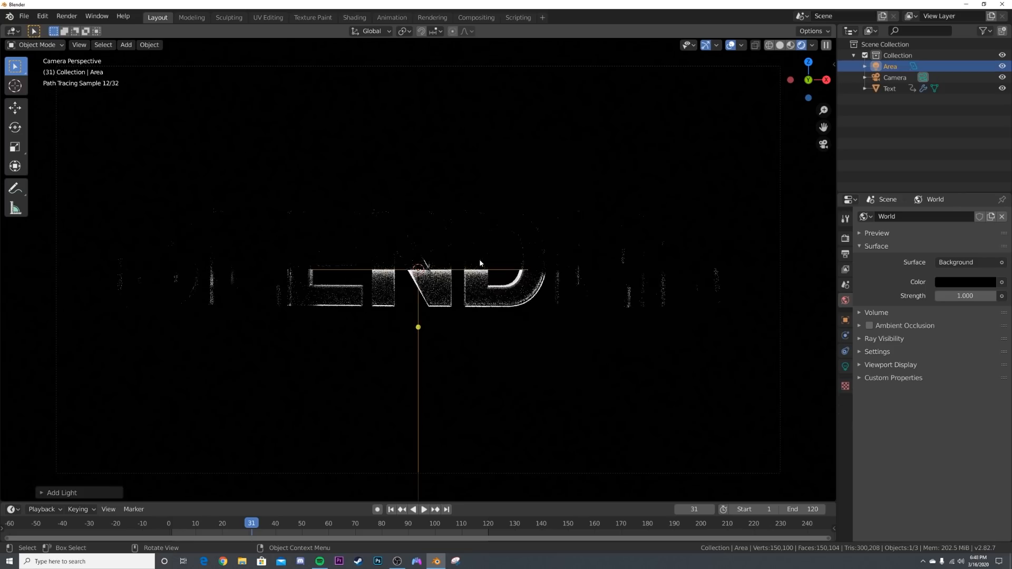
- Raise the area light above the camera frame and scale it up until it spans wider than the text
{"action": "scroll", "coordinate": [119, 150], "scroll_direction": "down", "scroll_amount": 2}
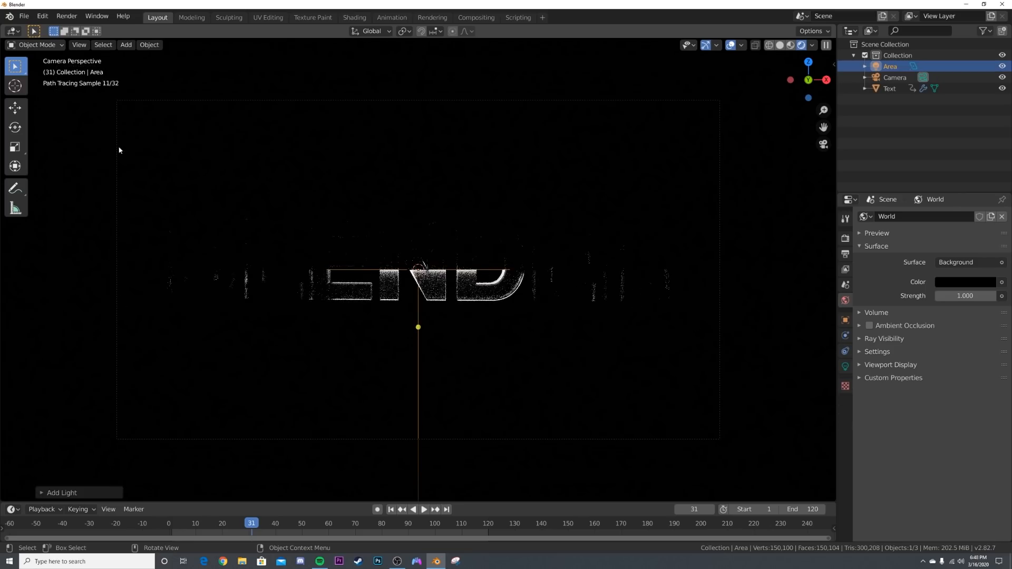
{"action": "left_click", "coordinate": [25, 109]}
{"action": "scroll", "coordinate": [467, 208], "scroll_direction": "down", "scroll_amount": 2}
{"action": "left_click_drag", "start_coordinate": [419, 222], "coordinate": [425, 87]}
{"action": "key", "text": "s"}
{"action": "left_click", "coordinate": [518, 102]}
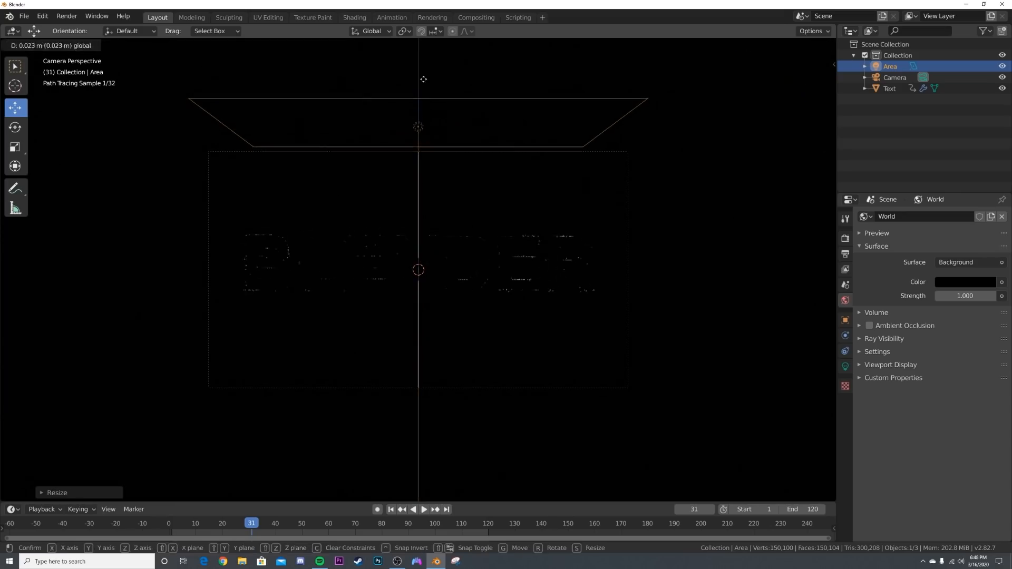
- Set the area light's power to 500 W
{"action": "left_click", "coordinate": [845, 366]}
{"action": "left_click_drag", "start_coordinate": [968, 290], "coordinate": [980, 290]}
{"action": "left_click", "coordinate": [969, 290]}
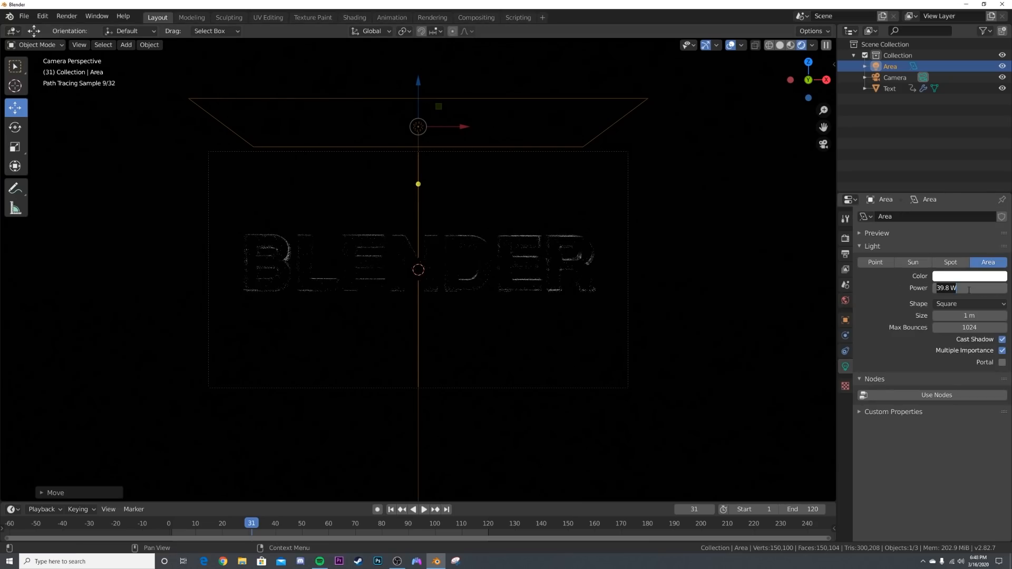
{"action": "type", "text": "50"}
{"action": "key", "text": "Return"}
{"action": "left_click", "coordinate": [969, 289]}
{"action": "key", "text": "Return"}
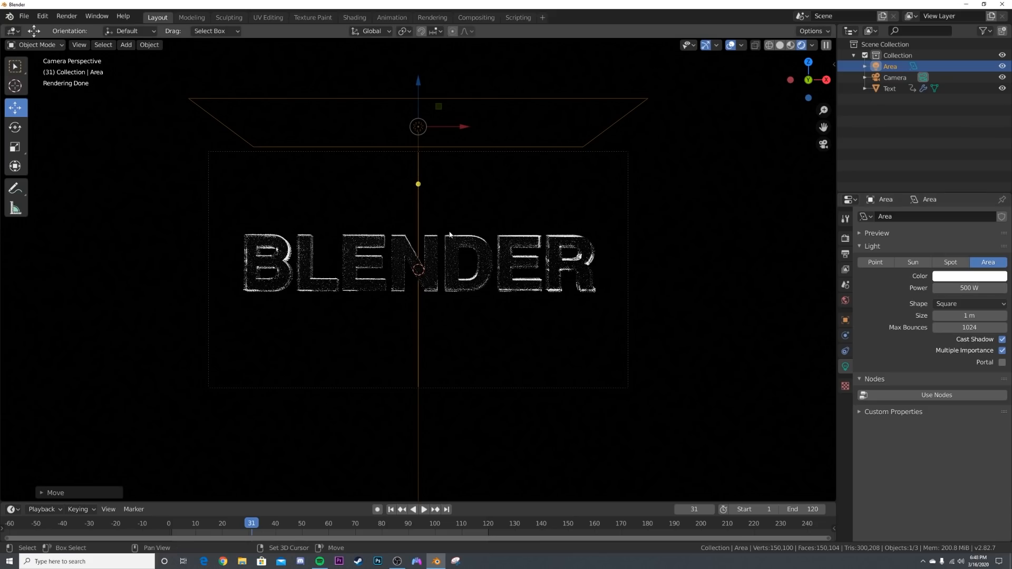
- Duplicate the area light straight down below the text and rotate the copy 180° about X to face upward
{"action": "key", "text": "shift+d"}
{"action": "key", "text": "z"}
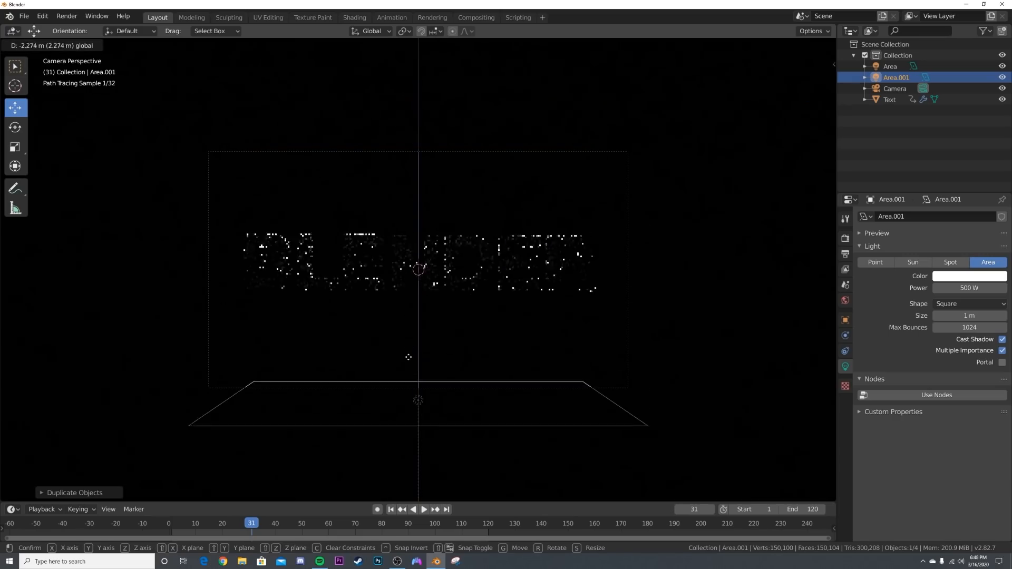
{"action": "left_click", "coordinate": [410, 378]}
{"action": "key", "text": "r"}
{"action": "type", "text": "x180"}
{"action": "key", "text": "Return"}
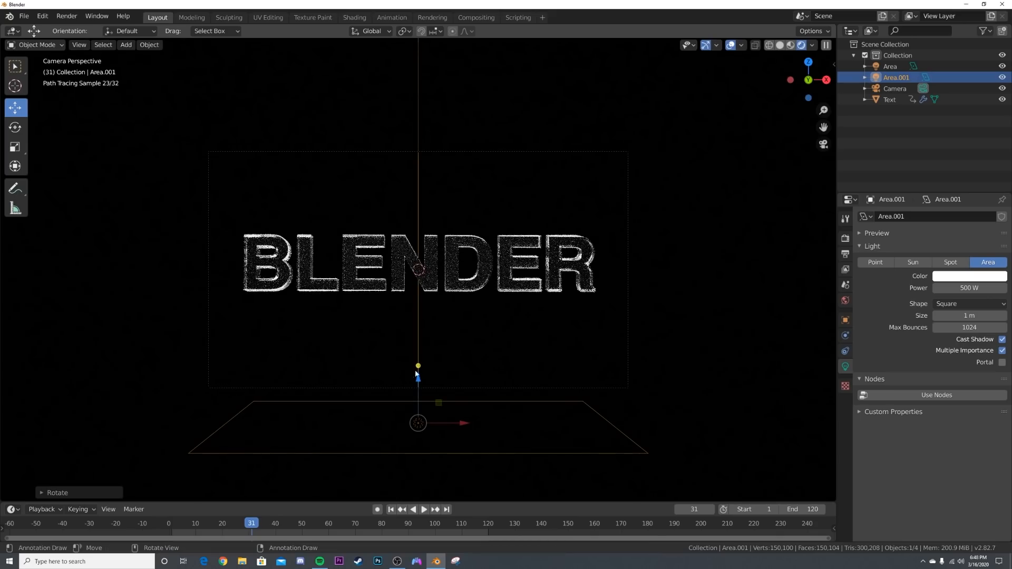
- In solid front view, duplicate the upper and lower area lights in place and rotate the copies together about 90°
{"action": "key", "text": "z"}
{"action": "left_click", "coordinate": [500, 330]}
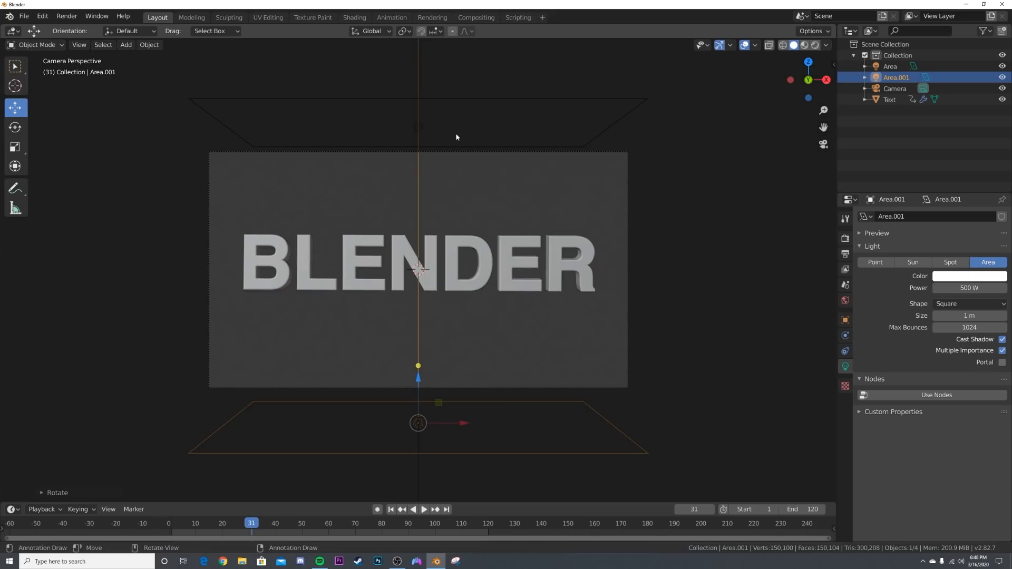
{"action": "key", "text": "grave"}
{"action": "left_click", "coordinate": [422, 106]}
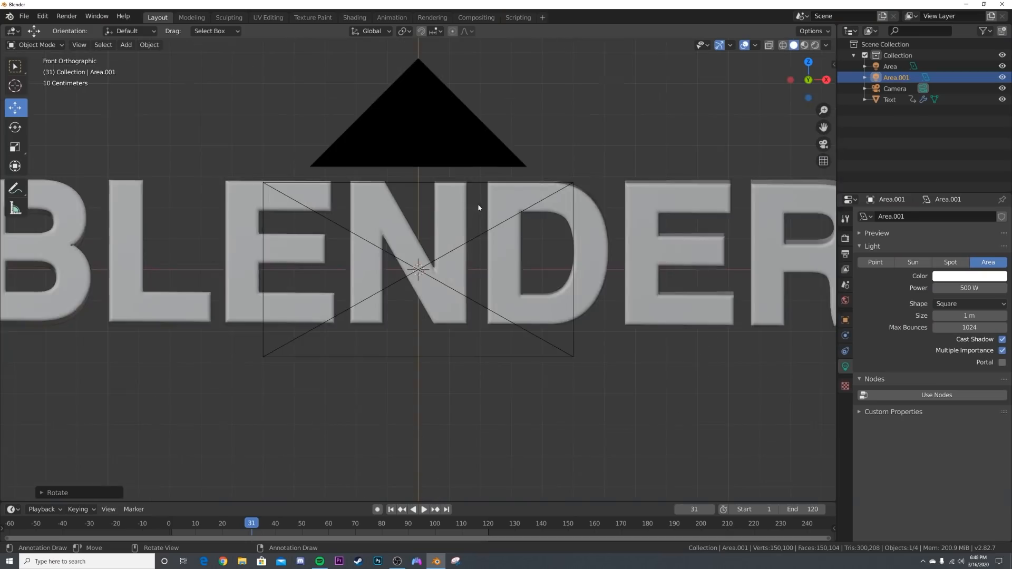
{"action": "scroll", "coordinate": [477, 205], "scroll_direction": "down", "scroll_amount": 5}
{"action": "left_click", "coordinate": [457, 121]}
{"action": "left_click", "coordinate": [529, 431], "text": "shift"}
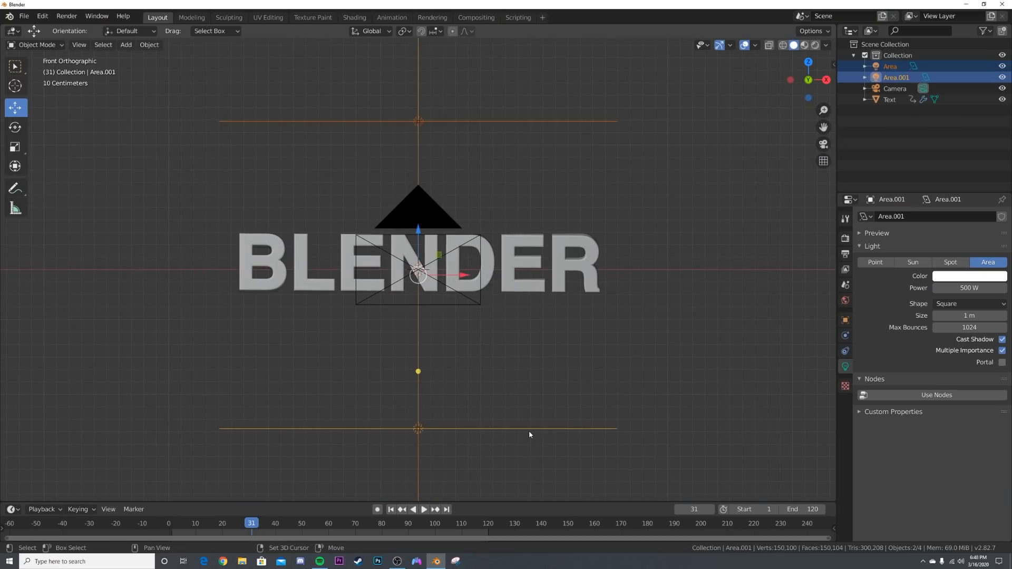
{"action": "key", "text": "shift+d"}
{"action": "right_click", "coordinate": [529, 380]}
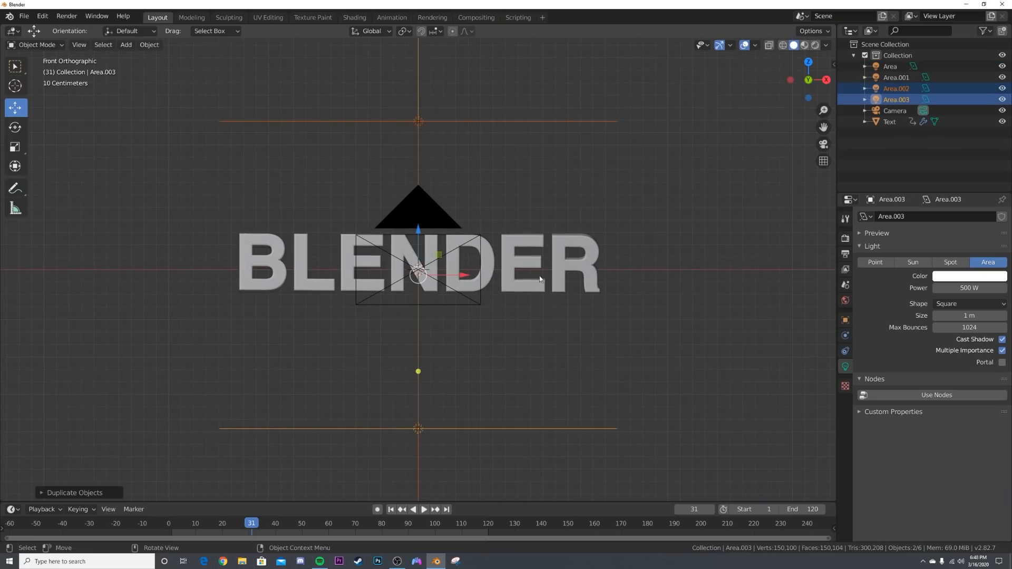
{"action": "key", "text": "r"}
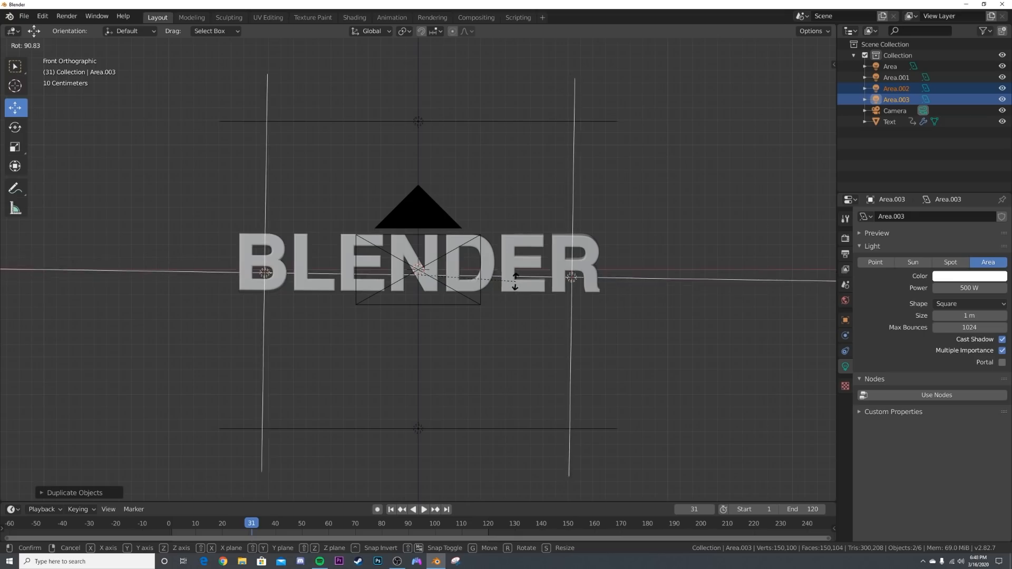
{"action": "left_click", "coordinate": [515, 280]}
- Move the two vertical area lights outward along X, one past each end of the text
{"action": "left_click", "coordinate": [586, 352]}
{"action": "left_click", "coordinate": [572, 328]}
{"action": "left_click_drag", "start_coordinate": [619, 274], "coordinate": [705, 274]}
{"action": "left_click", "coordinate": [267, 362]}
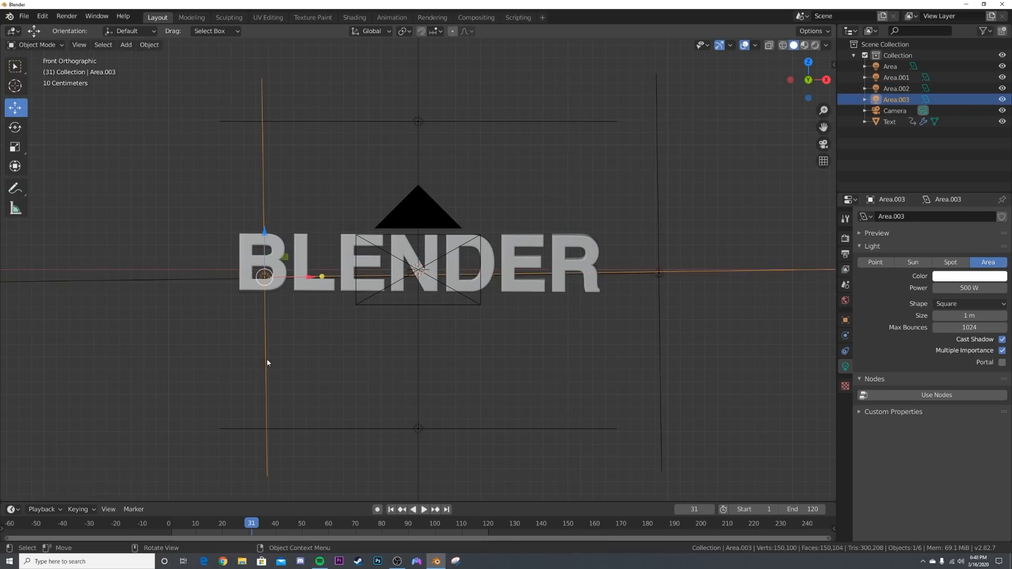
{"action": "left_click_drag", "start_coordinate": [312, 277], "coordinate": [177, 279]}
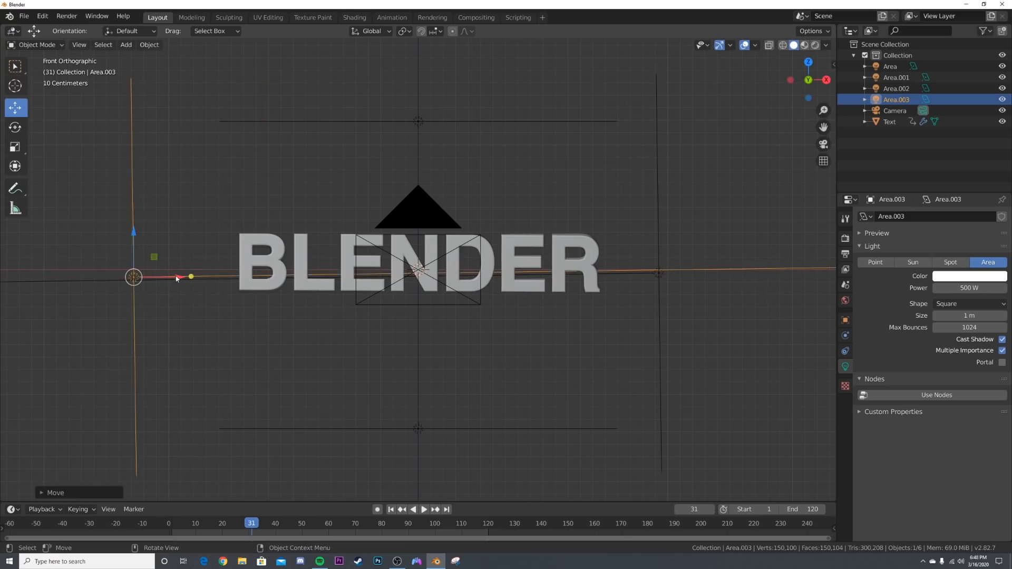
- Return to the rendered camera view and check the lighting on the twisted text at frames 1 and 18
{"action": "key", "text": "KP_0"}
{"action": "key", "text": "z"}
{"action": "left_click", "coordinate": [373, 223]}
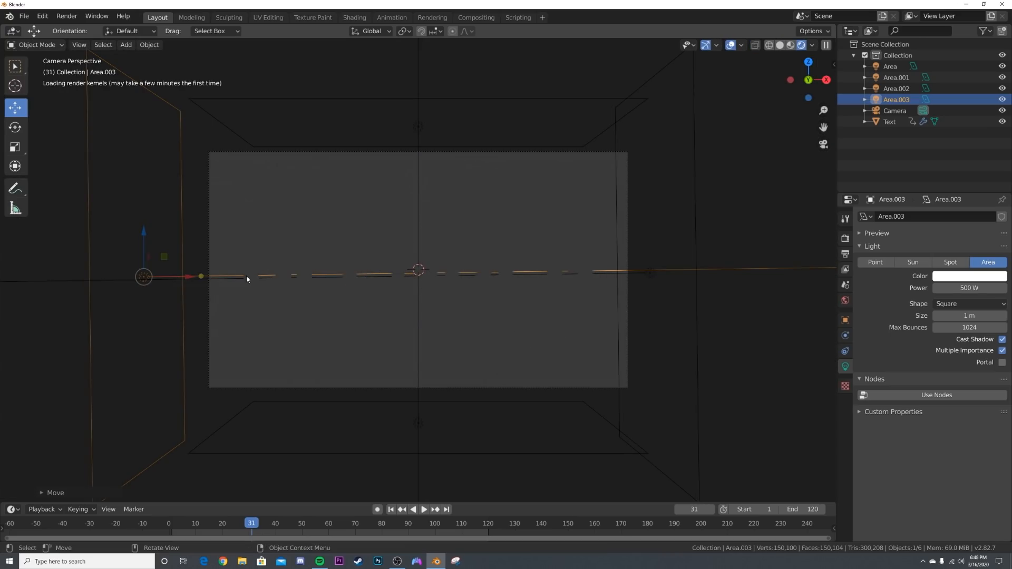
{"action": "scroll", "coordinate": [353, 301], "scroll_direction": "up", "scroll_amount": 2}
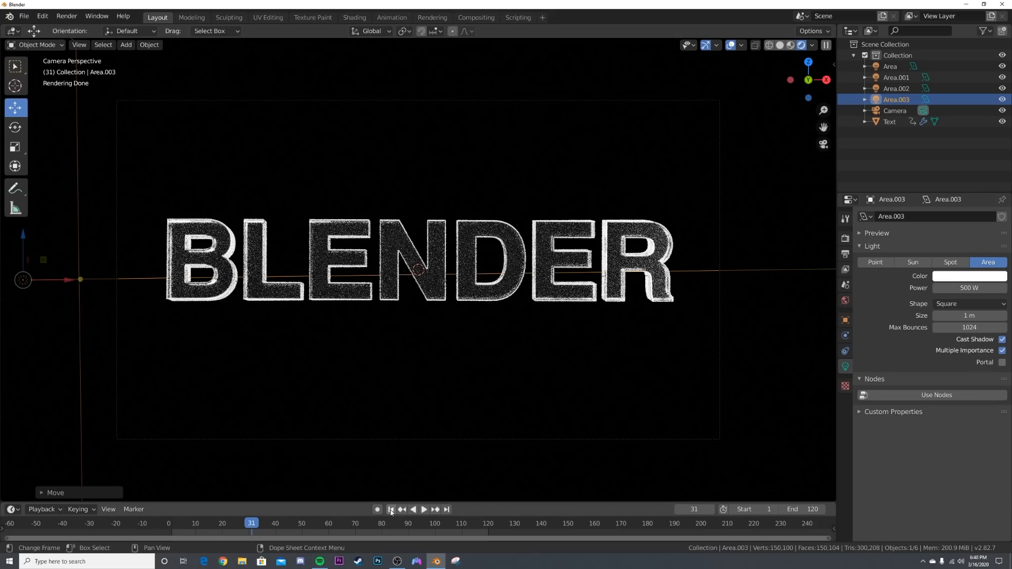
{"action": "key", "text": "shift+Left"}
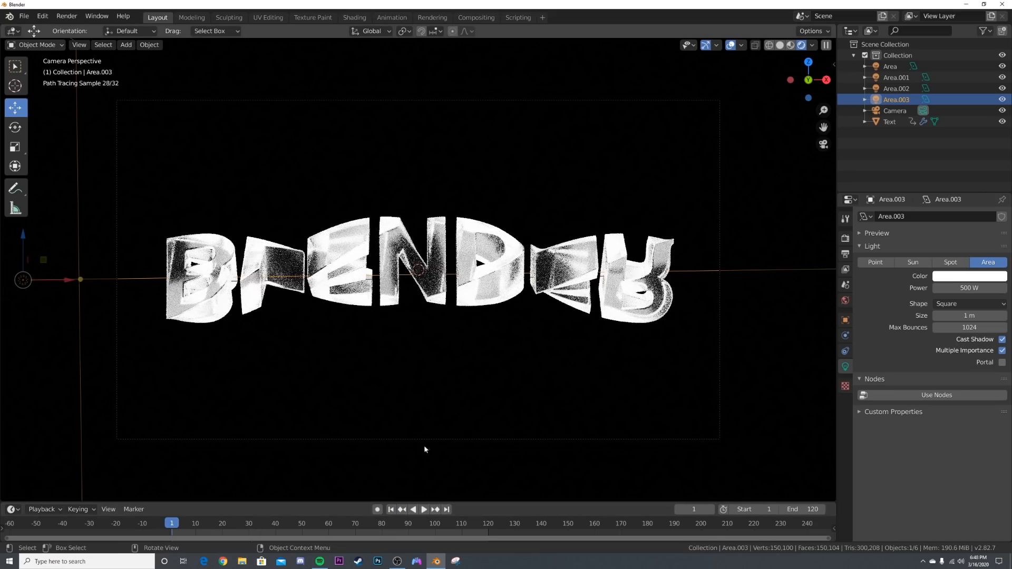
{"action": "left_click", "coordinate": [216, 523]}
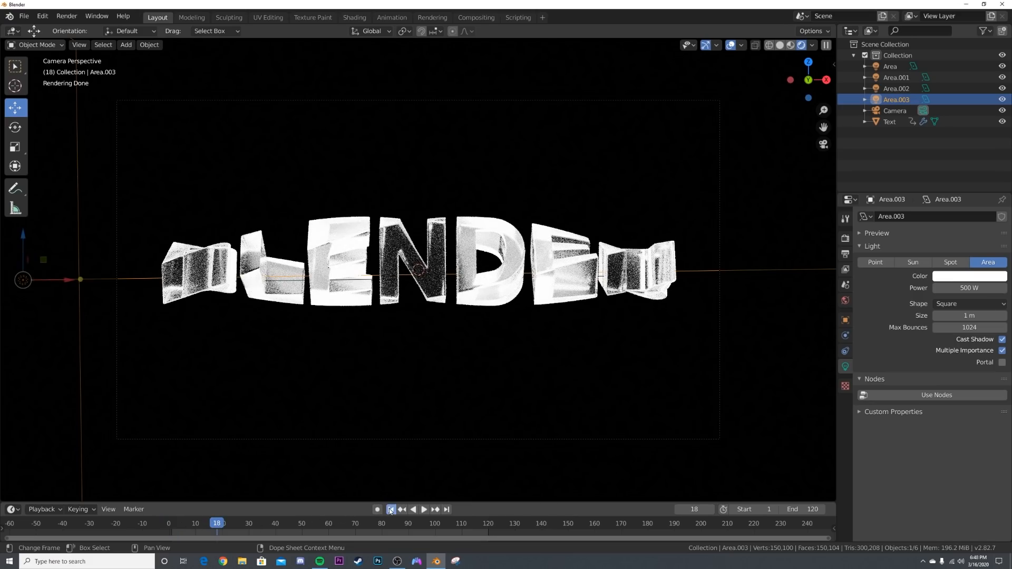
{"action": "key", "text": "shift+Left"}
- Change the upper area light's colour to a saturated orange-red
{"action": "left_click", "coordinate": [417, 119]}
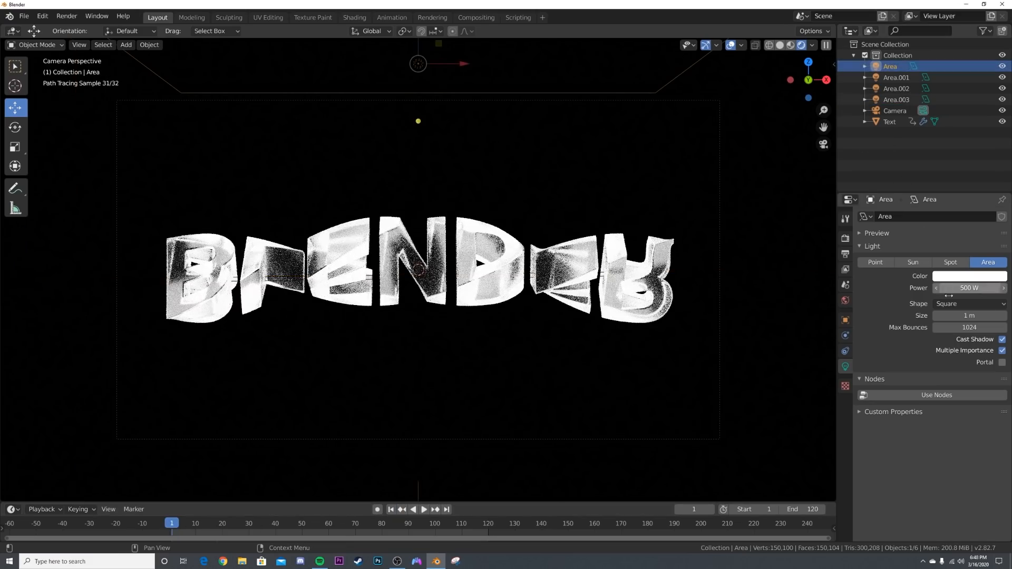
{"action": "left_click", "coordinate": [964, 278]}
{"action": "left_click", "coordinate": [964, 278]}
{"action": "left_click", "coordinate": [964, 277]}
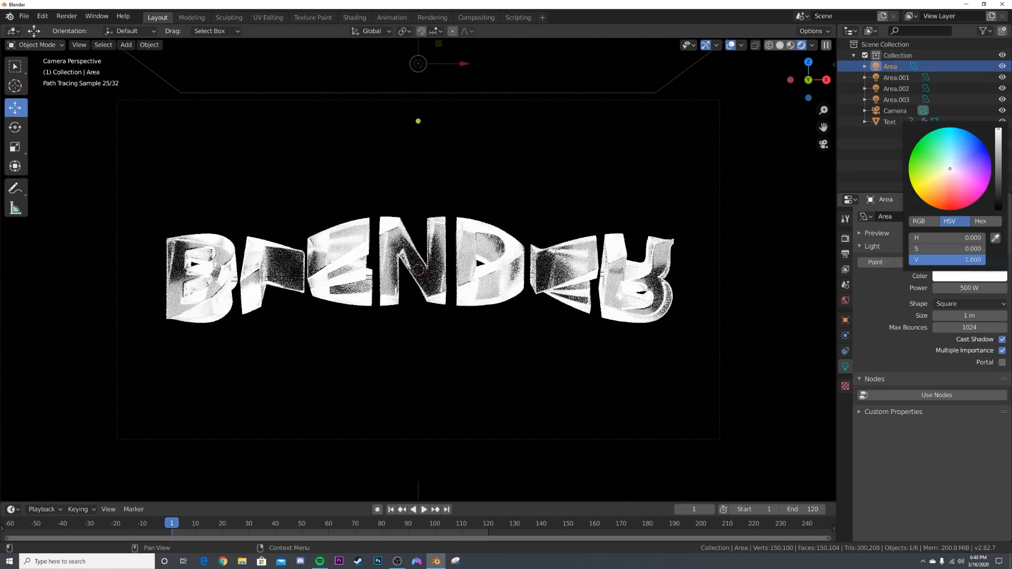
{"action": "left_click_drag", "start_coordinate": [951, 179], "coordinate": [942, 209]}
- Give the lower area light a saturated orange-red colour matching the upper one
{"action": "left_click", "coordinate": [896, 77]}
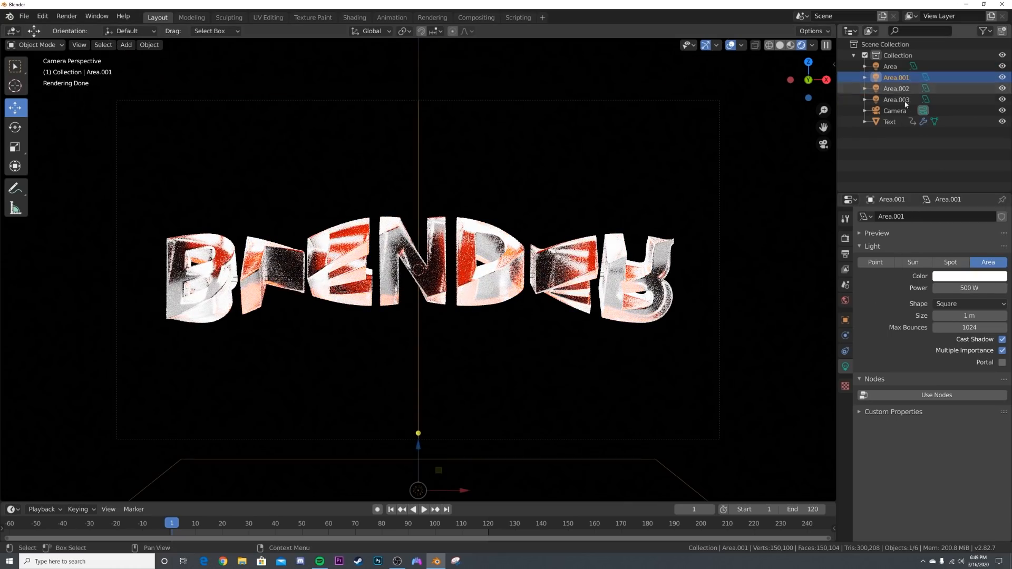
{"action": "left_click", "coordinate": [968, 271]}
{"action": "left_click", "coordinate": [943, 208]}
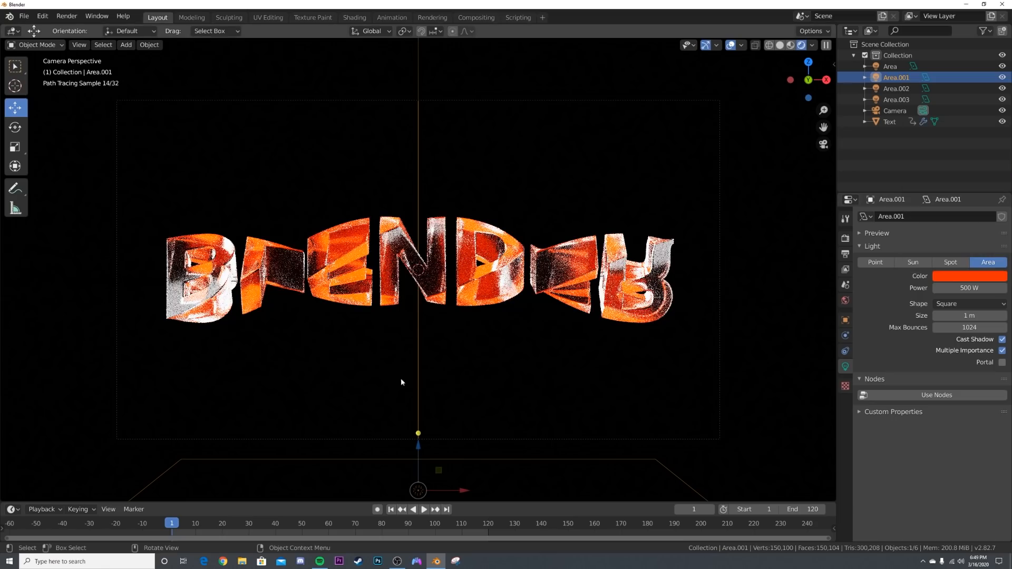
- Colour both side area lights, Area.002 and Area.003, saturated blue with a hue of about 0.610
{"action": "left_click", "coordinate": [896, 88]}
{"action": "left_click", "coordinate": [976, 276]}
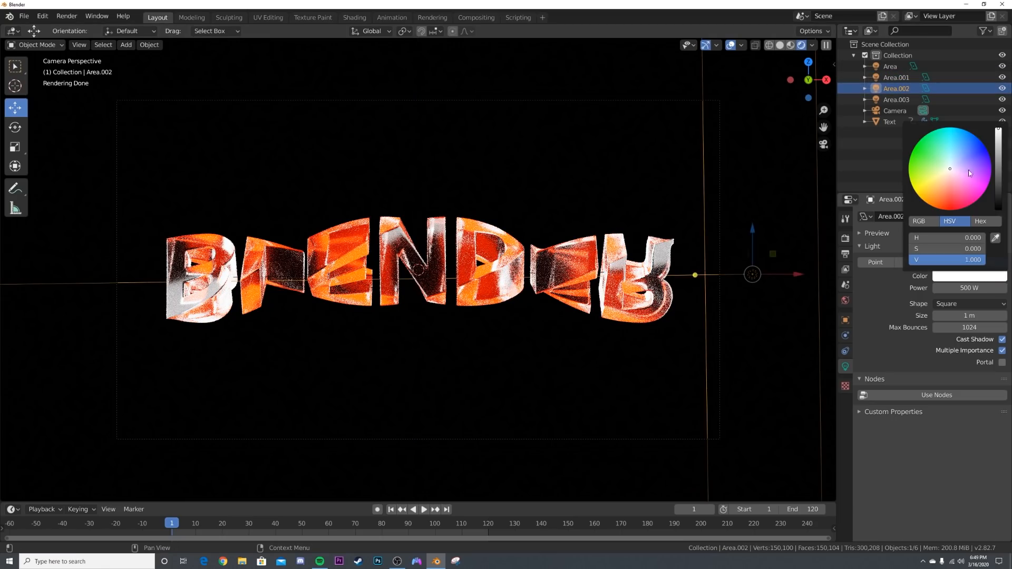
{"action": "left_click", "coordinate": [974, 138]}
{"action": "left_click", "coordinate": [896, 100]}
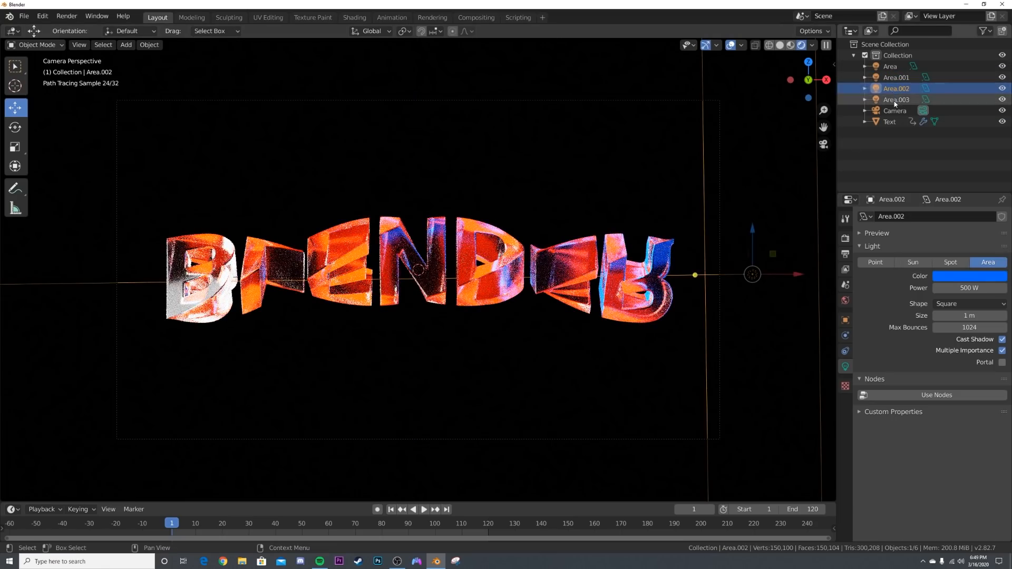
{"action": "left_click", "coordinate": [987, 274]}
{"action": "left_click", "coordinate": [974, 138]}
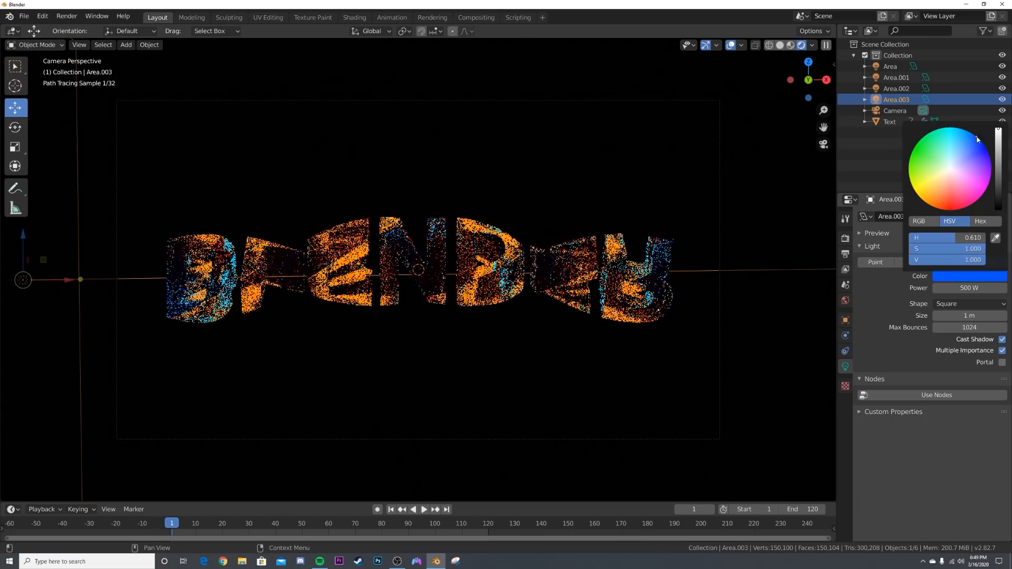
- Set the power of both blue side lights, Area.003 and Area.002, to 800 W
{"action": "left_click", "coordinate": [975, 288]}
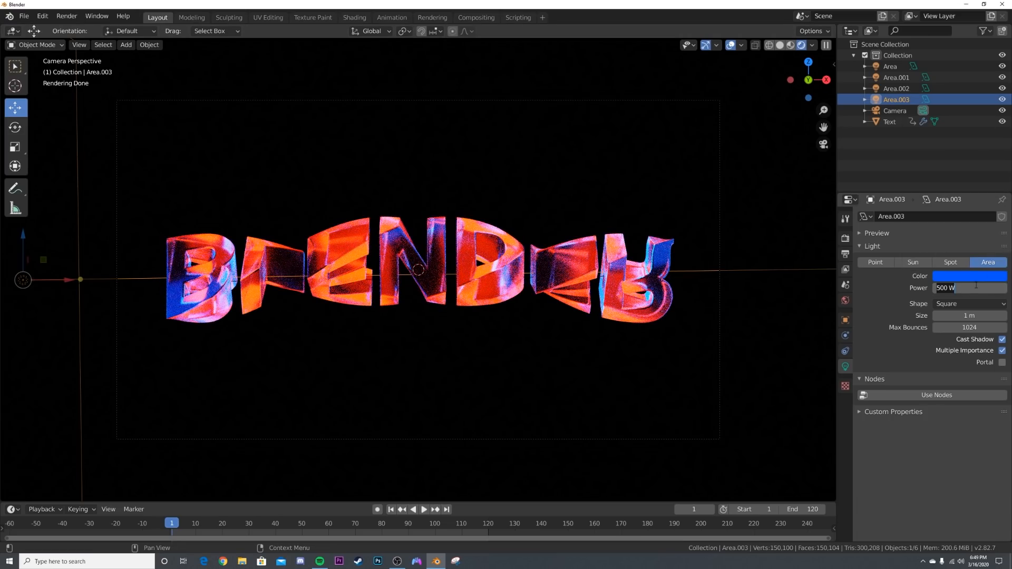
{"action": "key", "text": "Return"}
{"action": "left_click", "coordinate": [896, 89]}
{"action": "left_click", "coordinate": [976, 288]}
{"action": "type", "text": "800"}
{"action": "key", "text": "Return"}
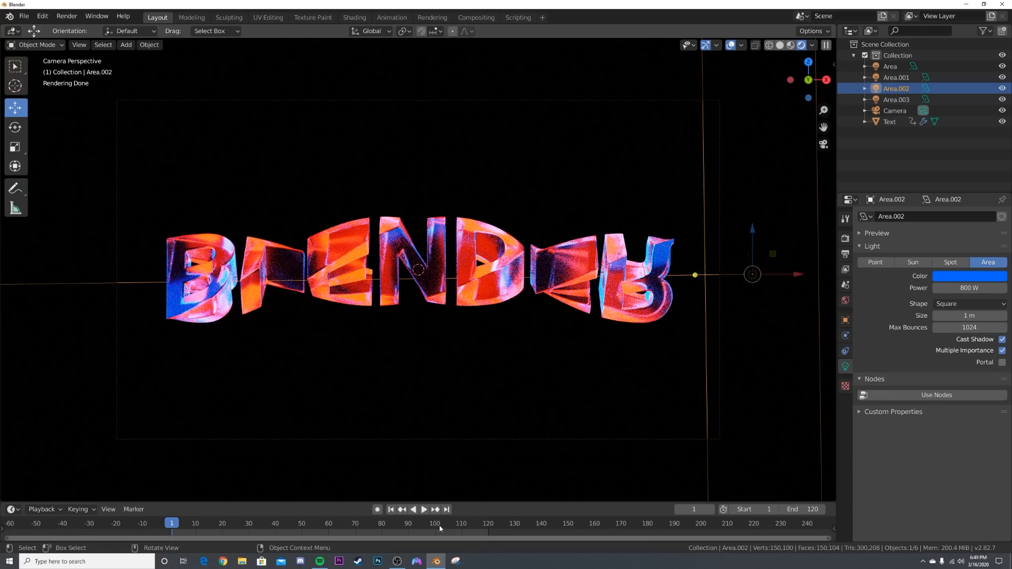
- Enable the Denoising Data pass for the view layer and set the render samples to 300
{"action": "left_click", "coordinate": [604, 271]}
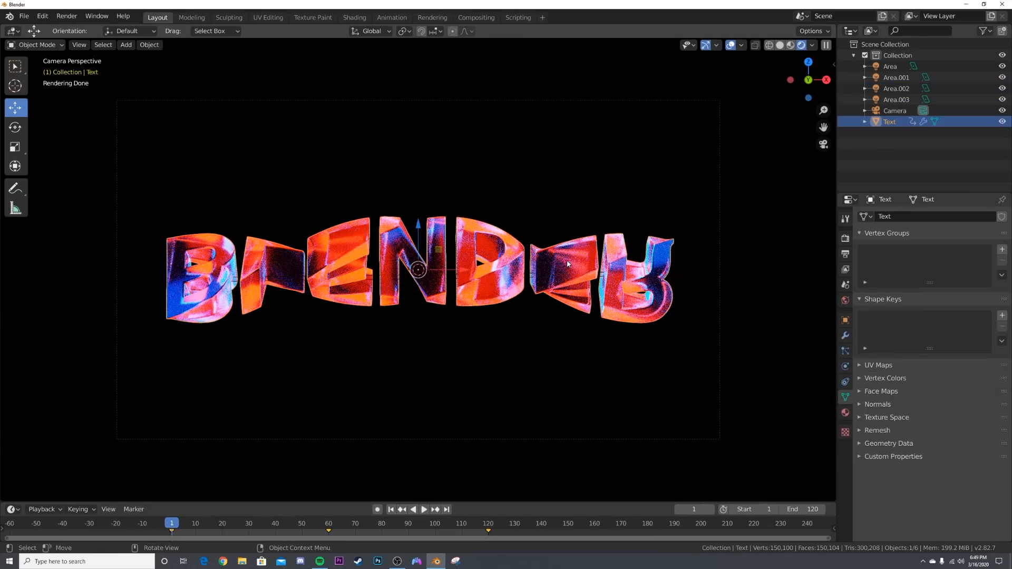
{"action": "left_click", "coordinate": [846, 352]}
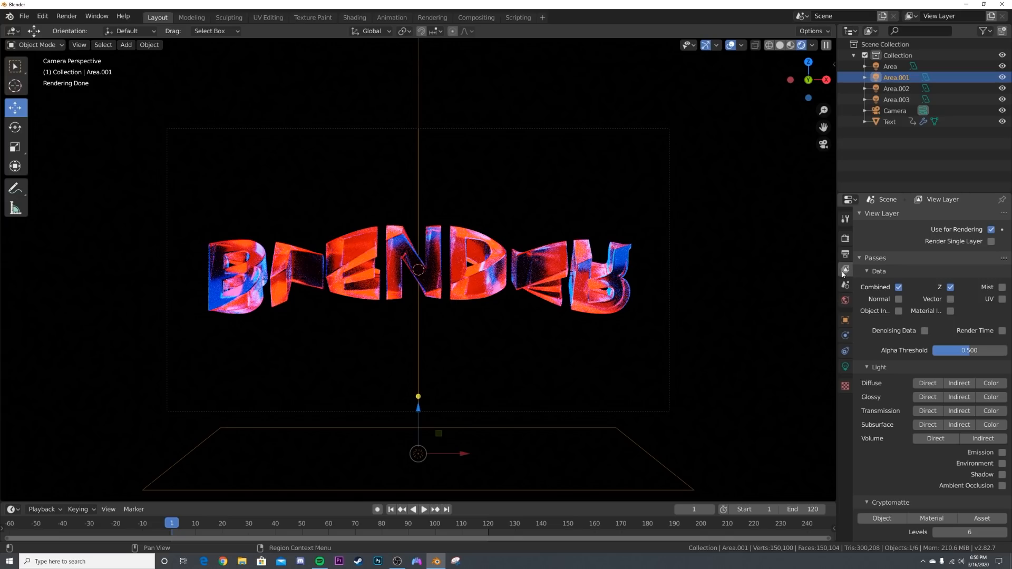
{"action": "left_click", "coordinate": [924, 331]}
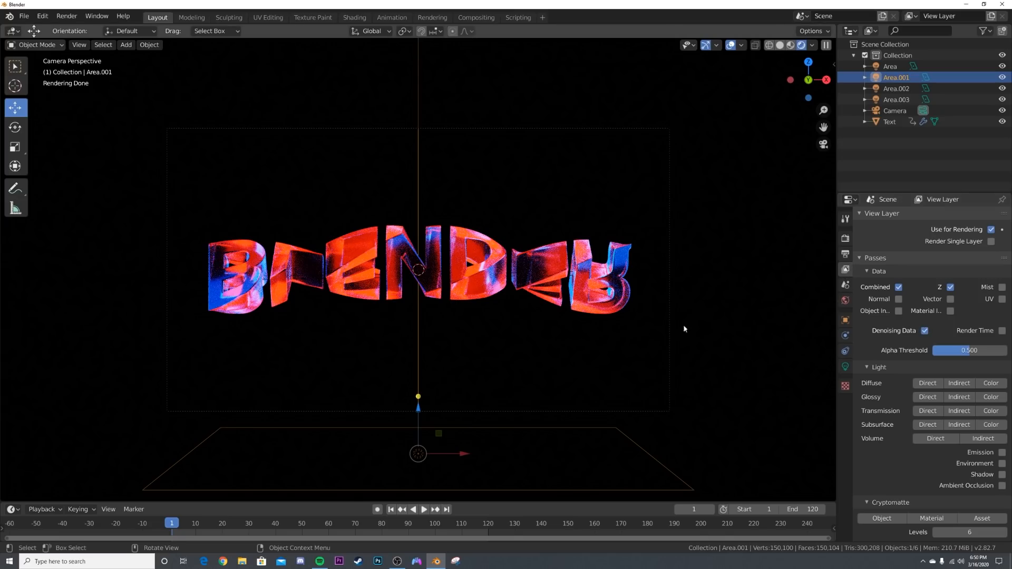
{"action": "left_click", "coordinate": [845, 237]}
{"action": "left_click", "coordinate": [981, 278]}
{"action": "key", "text": "Return"}
- Render the current frame as a still image, look over the whole result and put the render window away
{"action": "left_click", "coordinate": [67, 16]}
{"action": "left_click", "coordinate": [79, 27]}
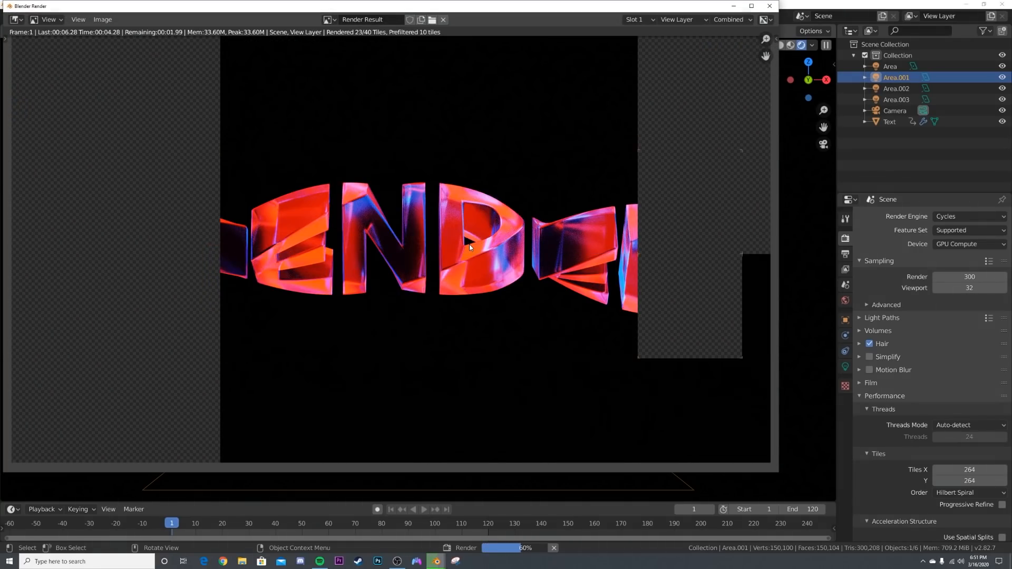
{"action": "scroll", "coordinate": [472, 278], "scroll_direction": "down", "scroll_amount": 2}
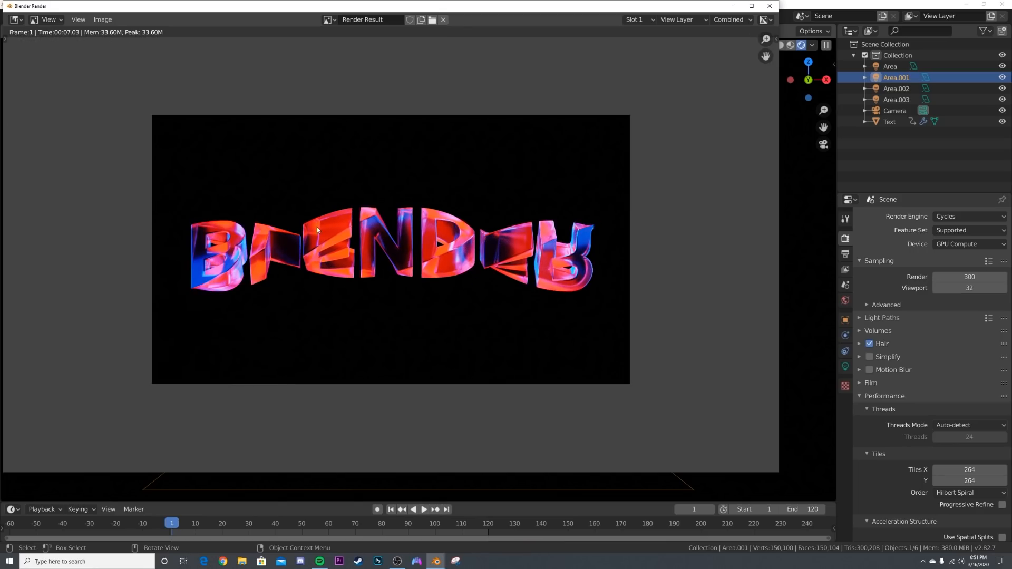
{"action": "left_click", "coordinate": [733, 6]}
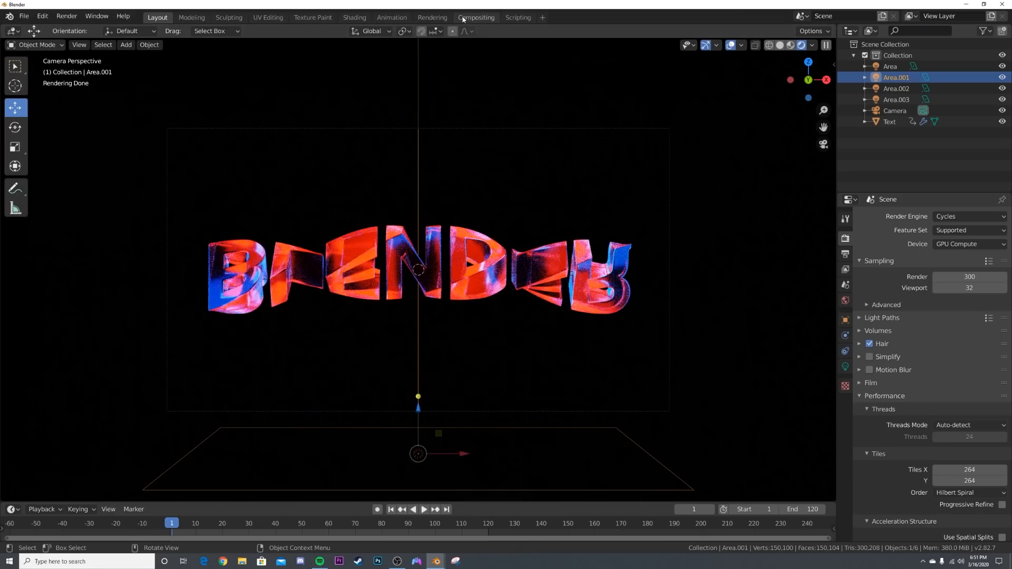
- Enable compositing nodes and add a Viewer node fed by the Image output of Render Layers
{"action": "left_click", "coordinate": [463, 18]}
{"action": "left_click", "coordinate": [124, 31]}
{"action": "key", "text": "shift+a"}
{"action": "left_click", "coordinate": [488, 182]}
{"action": "type", "text": "vie"}
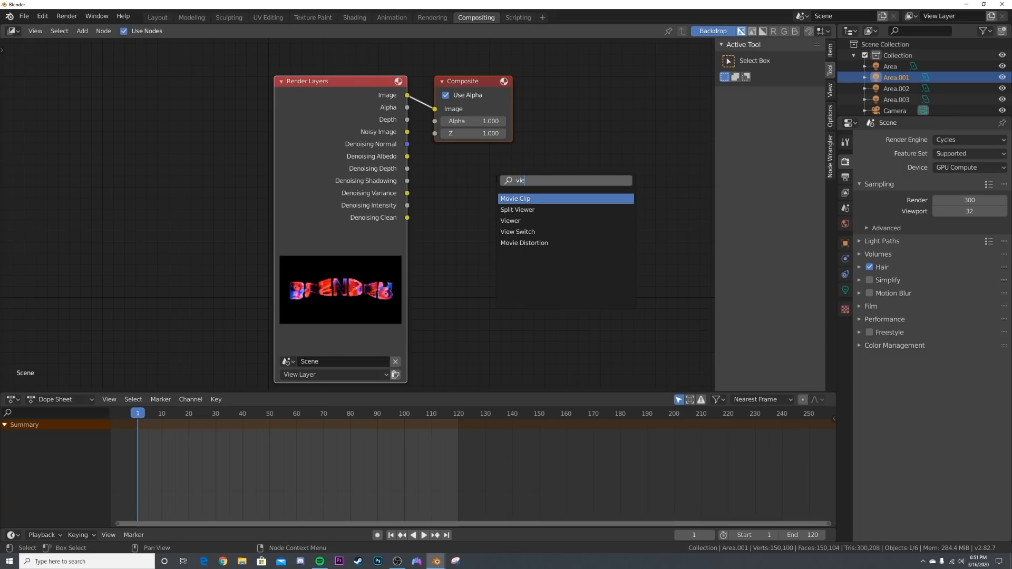
{"action": "left_click", "coordinate": [510, 220]}
{"action": "left_click", "coordinate": [522, 221]}
{"action": "left_click_drag", "start_coordinate": [407, 97], "coordinate": [522, 247]}
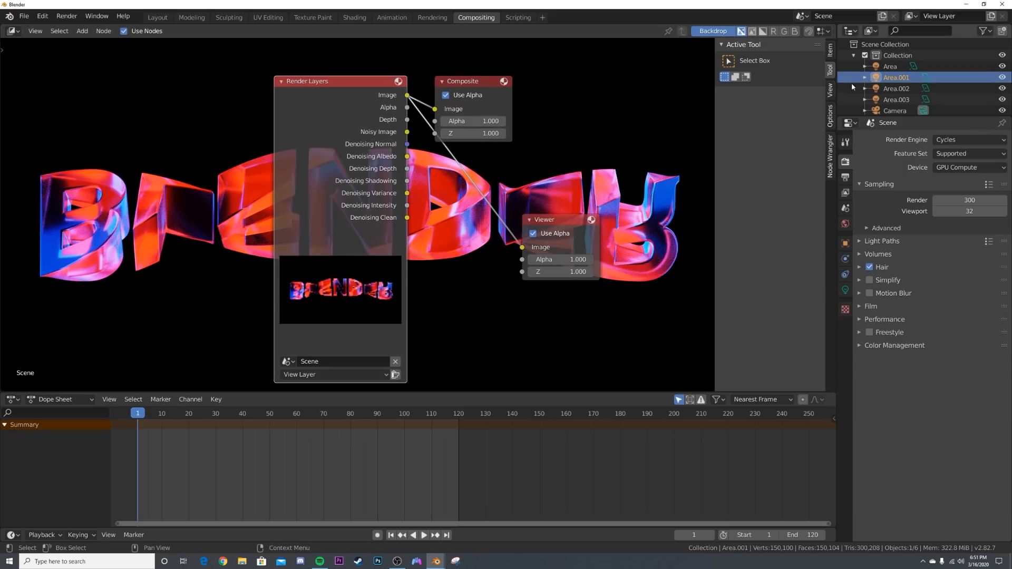
- Fit the compositor backdrop to the node editor and bring back the node properties
{"action": "left_click", "coordinate": [830, 90]}
{"action": "left_click", "coordinate": [769, 123]}
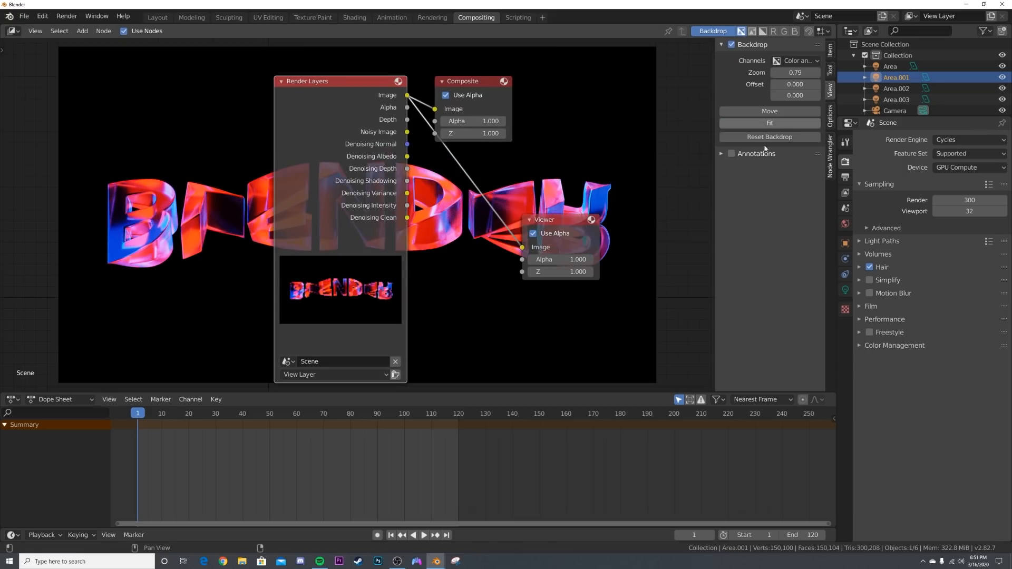
{"action": "middle_click_drag", "start_coordinate": [507, 213], "coordinate": [408, 219]}
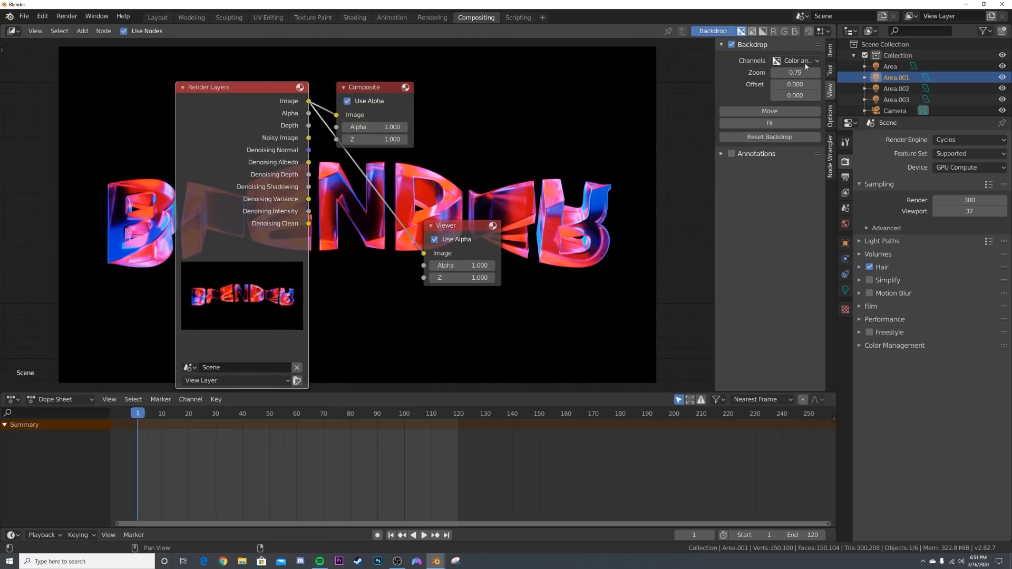
{"action": "left_click", "coordinate": [830, 50]}
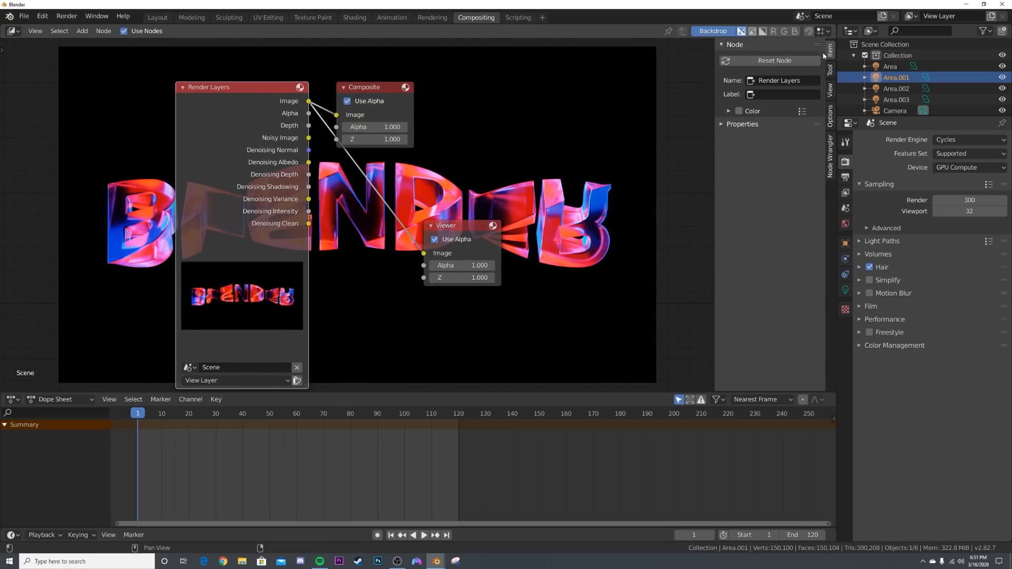
- Insert a Denoise node on the link between Render Layers and the Viewer
{"action": "key", "text": "shift+a"}
{"action": "left_click", "coordinate": [467, 153]}
{"action": "type", "text": "de"}
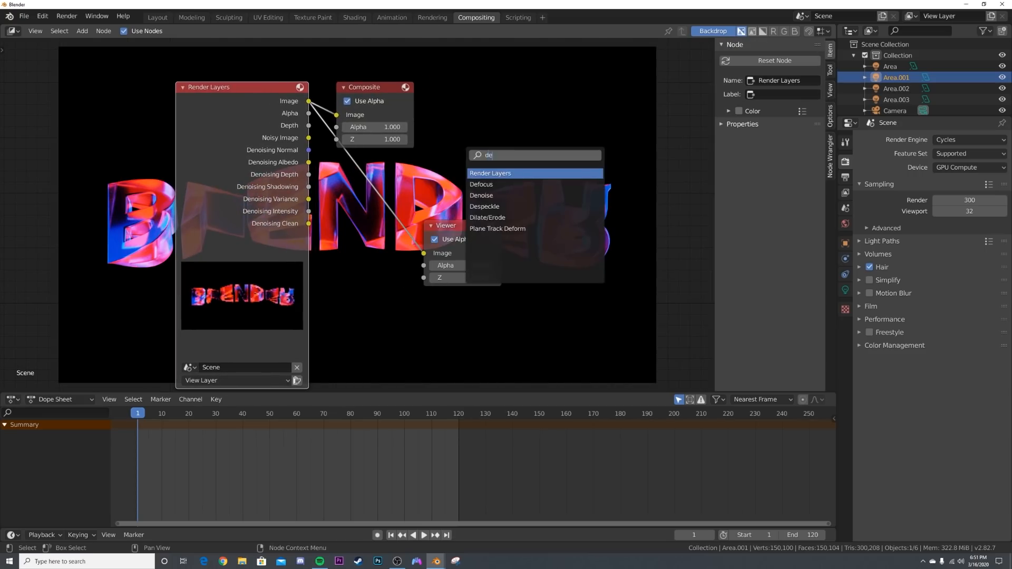
{"action": "left_click", "coordinate": [505, 195]}
{"action": "left_click", "coordinate": [349, 200]}
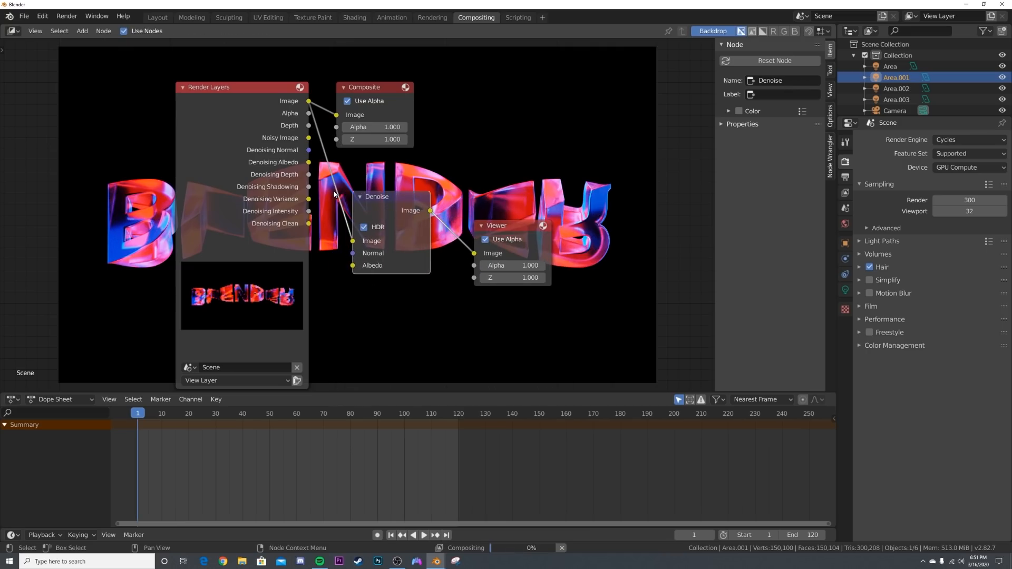
- Link Noisy Image, Denoising Normal and Denoising Albedo from Render Layers to the Denoise node's Image, Normal and Albedo inputs
{"action": "middle_click_drag", "start_coordinate": [542, 196], "coordinate": [391, 245]}
{"action": "scroll", "coordinate": [392, 245], "scroll_direction": "up", "scroll_amount": 2}
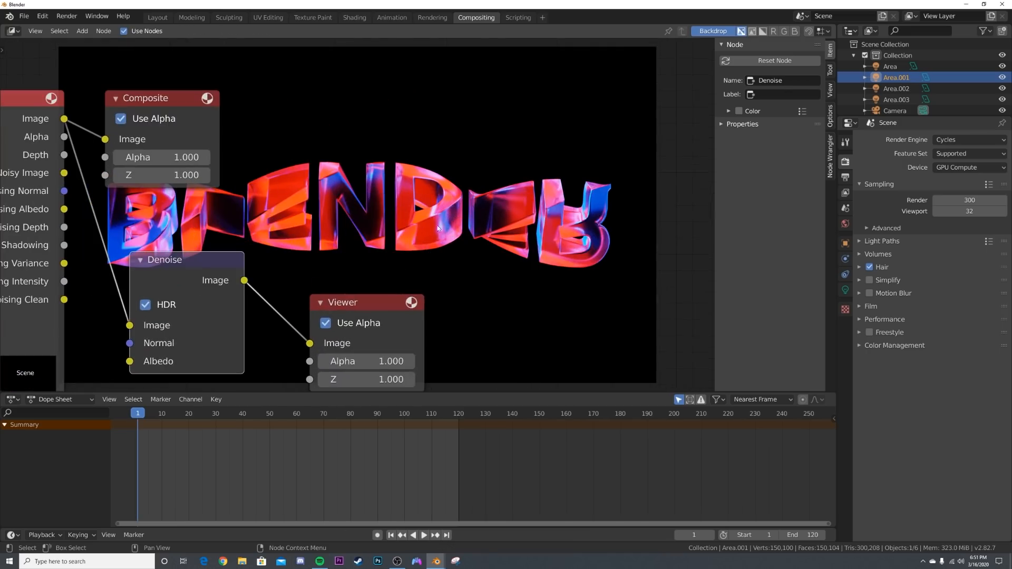
{"action": "middle_click_drag", "start_coordinate": [297, 218], "coordinate": [514, 131]}
{"action": "scroll", "coordinate": [422, 193], "scroll_direction": "down", "scroll_amount": 1}
{"action": "left_click_drag", "start_coordinate": [285, 98], "coordinate": [344, 238]}
{"action": "left_click_drag", "start_coordinate": [283, 115], "coordinate": [345, 255]}
{"action": "left_click_drag", "start_coordinate": [285, 131], "coordinate": [344, 272]}
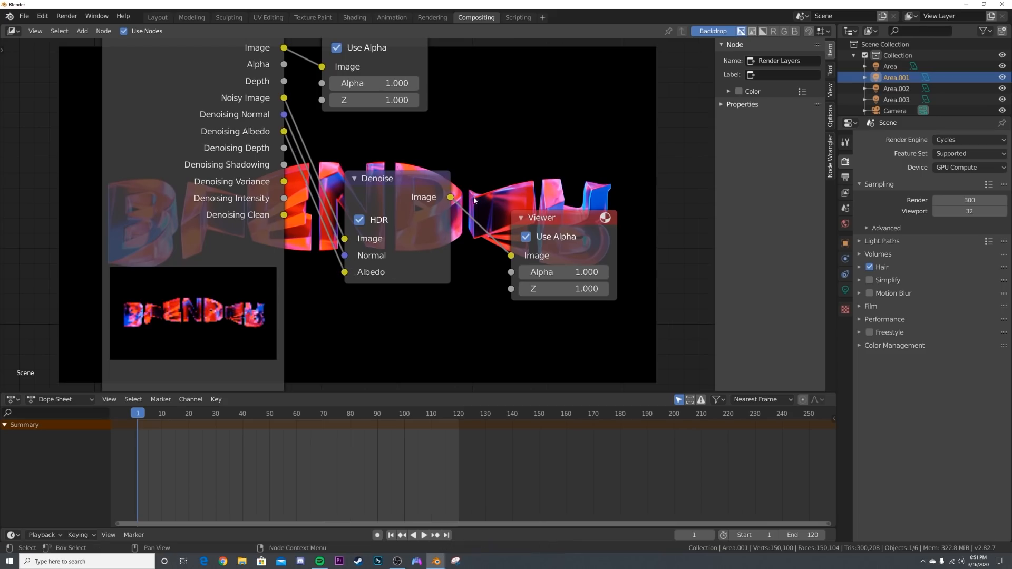
- Insert a Glare node between the Denoise and Viewer nodes and set its glare type to Fog Glow
{"action": "middle_click_drag", "start_coordinate": [490, 185], "coordinate": [464, 194]}
{"action": "key", "text": "shift+a"}
{"action": "type", "text": "gk"}
{"action": "key", "text": "BackSpace"}
{"action": "type", "text": "l"}
{"action": "key", "text": "Return"}
{"action": "left_click", "coordinate": [510, 204]}
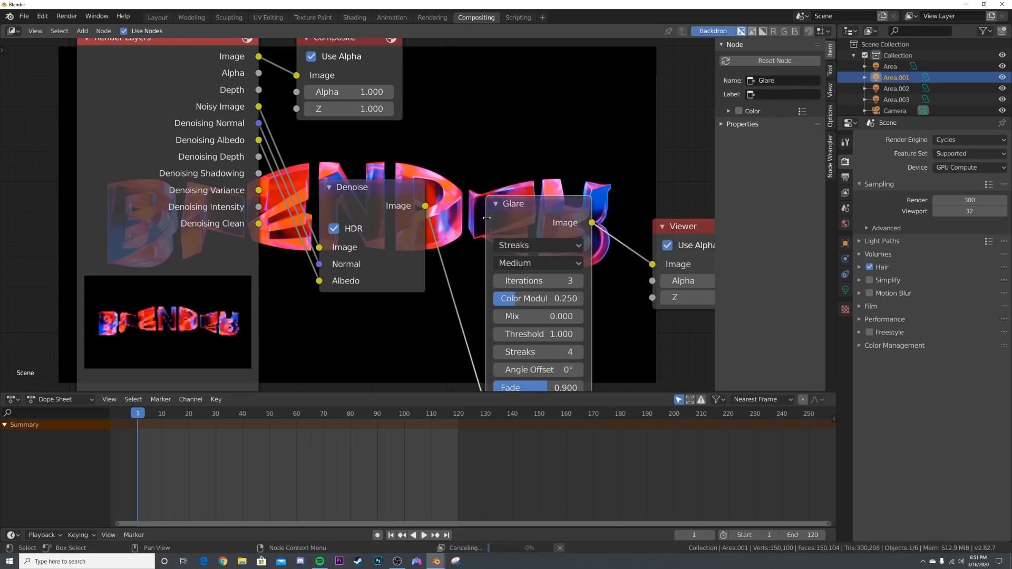
{"action": "middle_click_drag", "start_coordinate": [447, 191], "coordinate": [311, 222]}
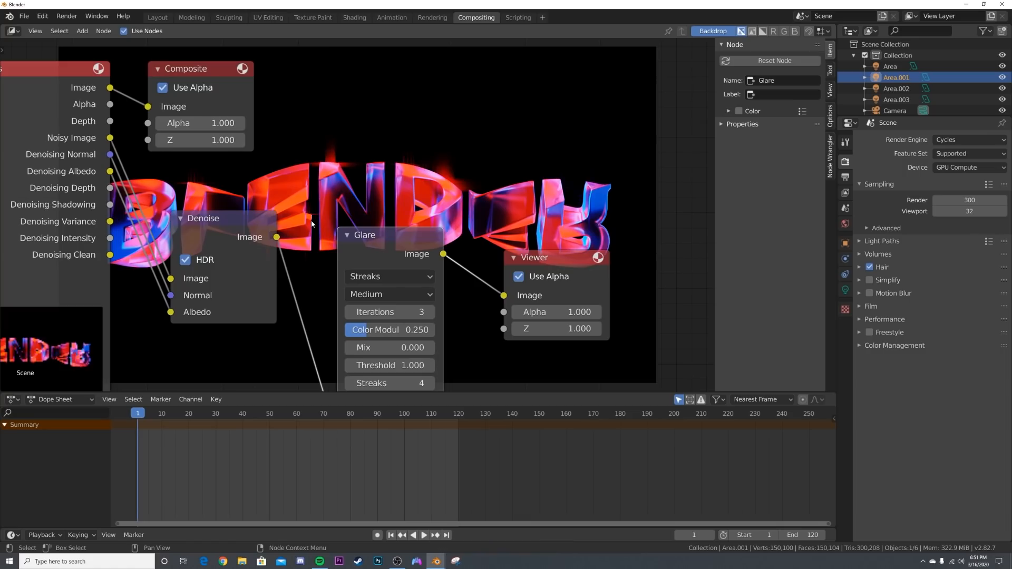
{"action": "left_click", "coordinate": [400, 276]}
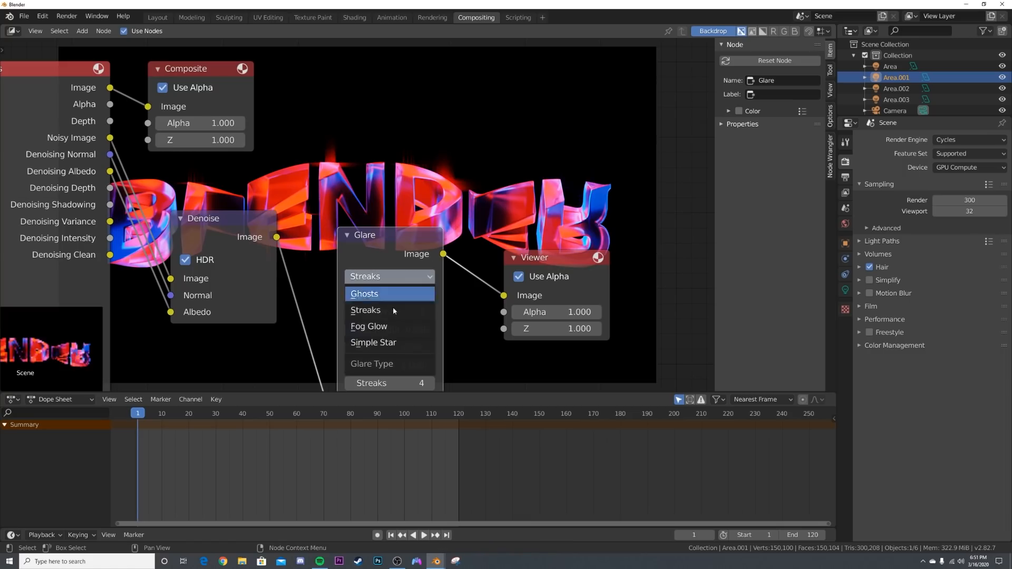
{"action": "left_click", "coordinate": [383, 328]}
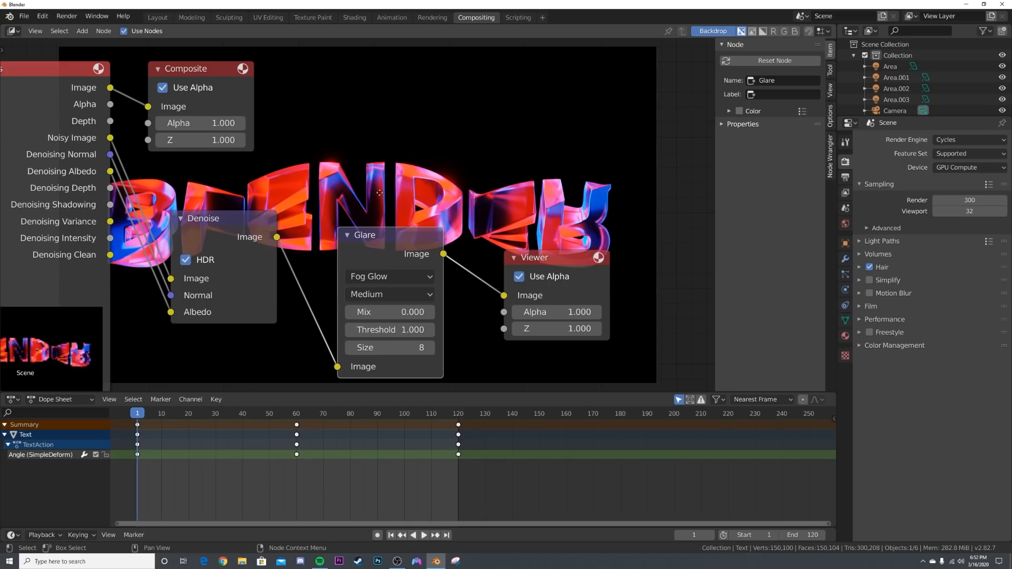
- Link the Glare output to the Composite node's Image input and place the Composite node just above the Viewer
{"action": "scroll", "coordinate": [373, 235], "scroll_direction": "down", "scroll_amount": 2}
{"action": "left_click_drag", "start_coordinate": [241, 150], "coordinate": [551, 152]}
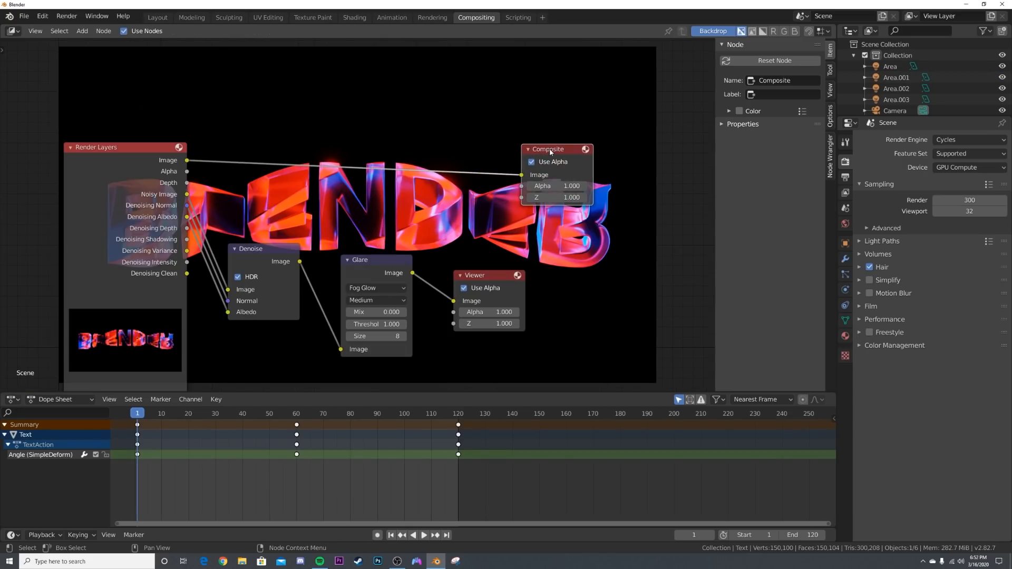
{"action": "left_click_drag", "start_coordinate": [412, 273], "coordinate": [521, 176]}
{"action": "left_click_drag", "start_coordinate": [551, 151], "coordinate": [483, 178]}
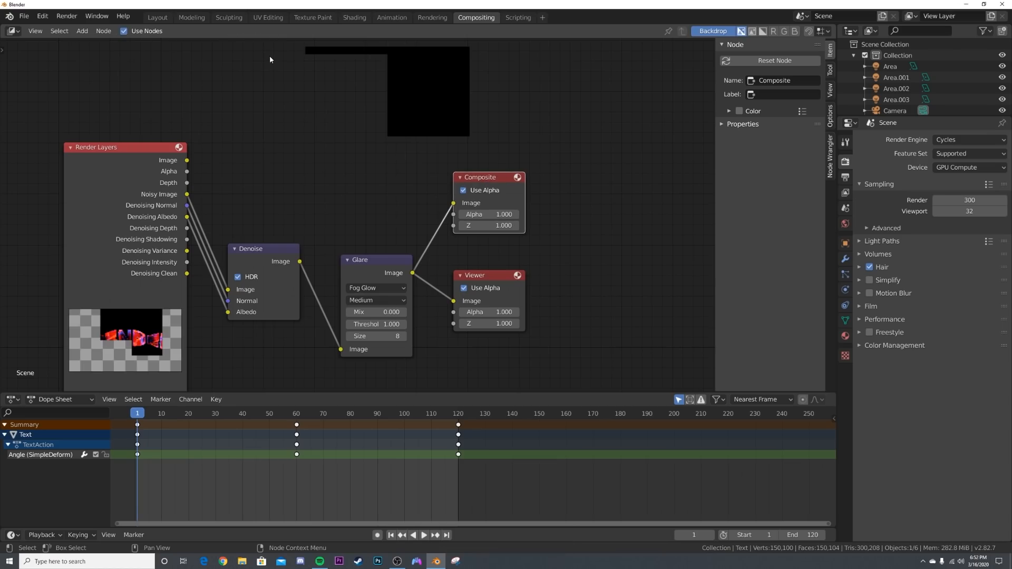
- Return to the Layout workspace, render the current frame, inspect the glow around the letters and close the render window
{"action": "left_click", "coordinate": [157, 17]}
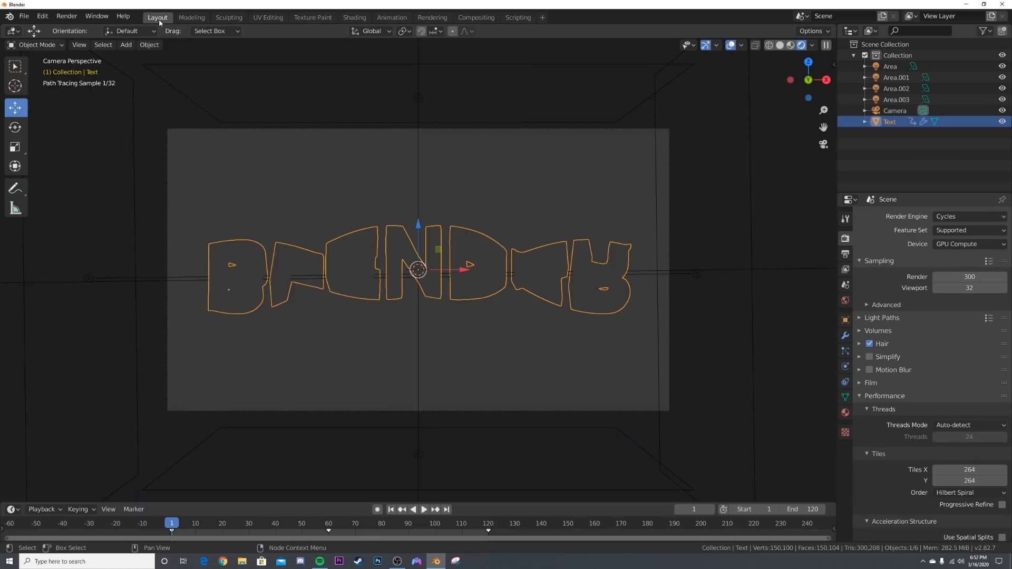
{"action": "left_click", "coordinate": [66, 16]}
{"action": "left_click", "coordinate": [101, 29]}
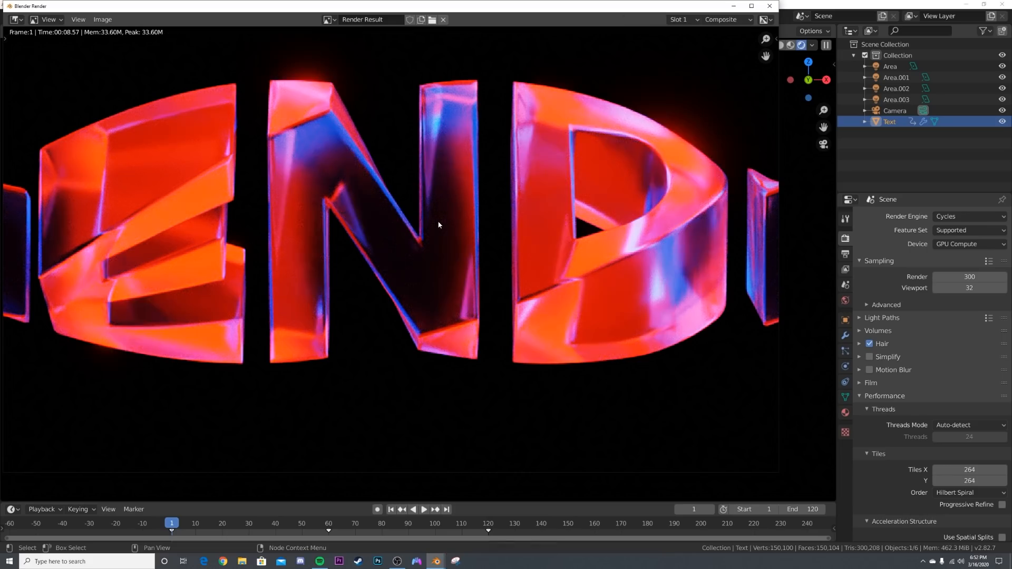
{"action": "scroll", "coordinate": [442, 218], "scroll_direction": "down", "scroll_amount": 3}
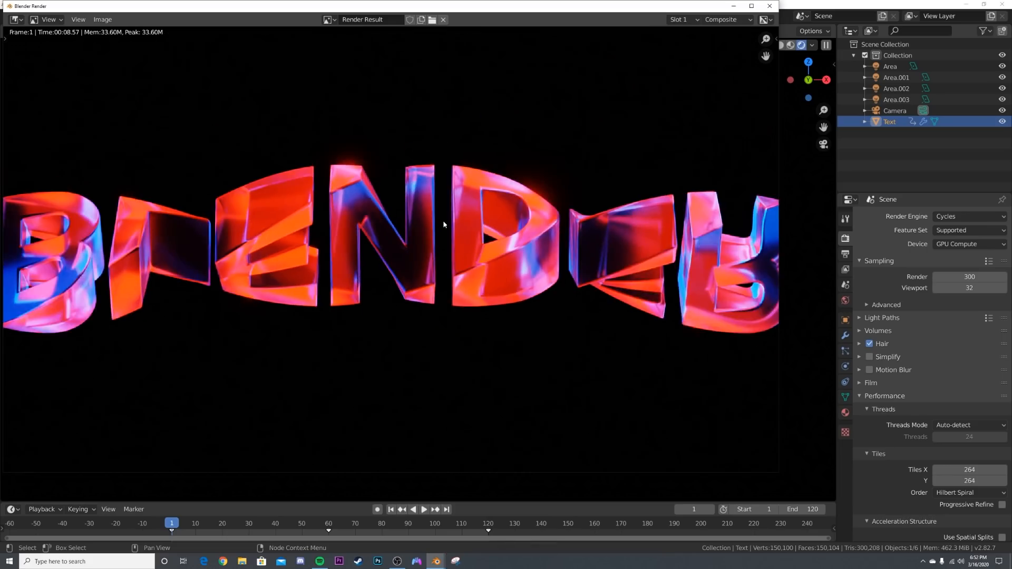
{"action": "scroll", "coordinate": [444, 220], "scroll_direction": "up", "scroll_amount": 3}
{"action": "scroll", "coordinate": [445, 225], "scroll_direction": "down", "scroll_amount": 2}
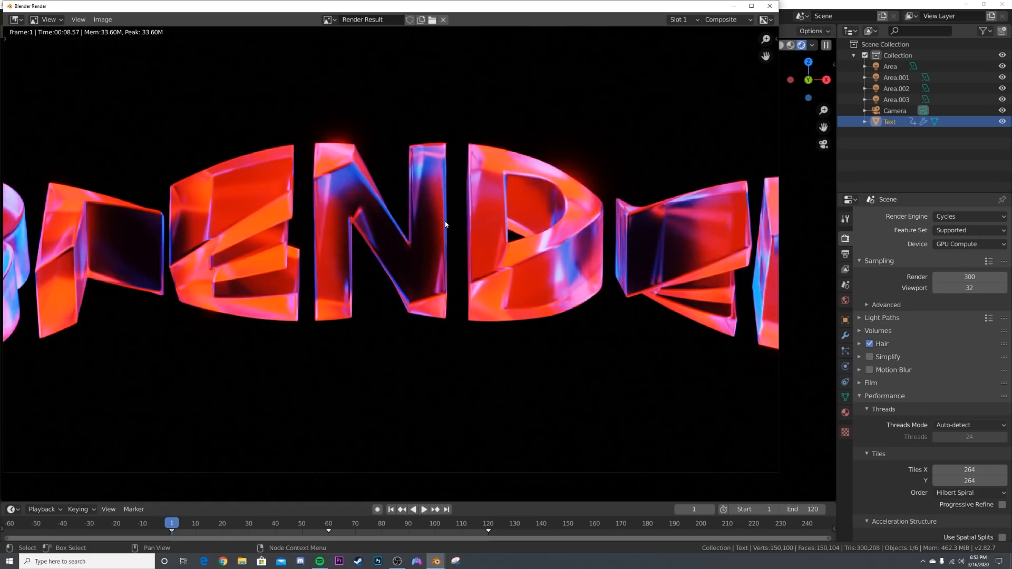
{"action": "scroll", "coordinate": [445, 224], "scroll_direction": "down", "scroll_amount": 2}
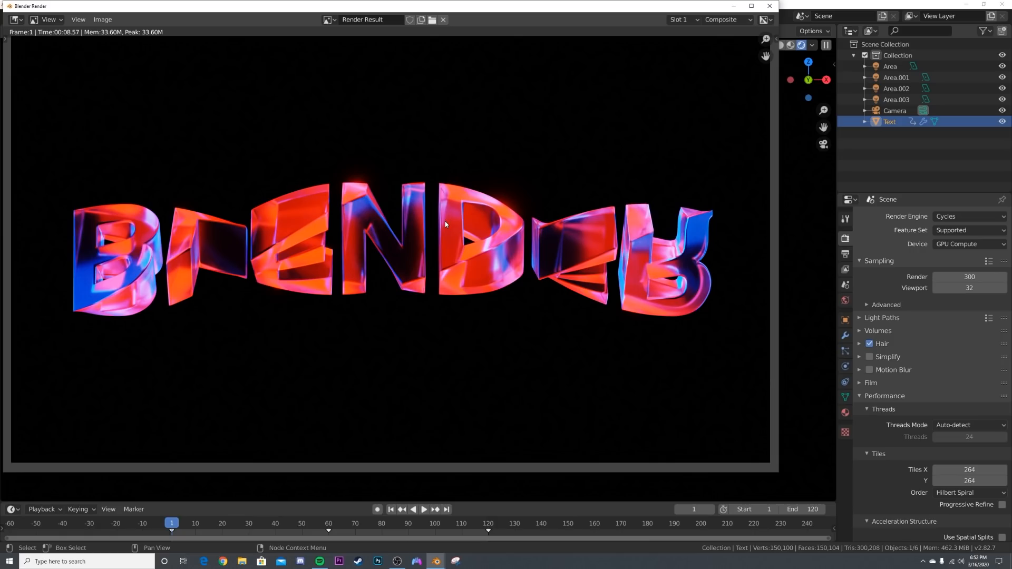
{"action": "left_click", "coordinate": [770, 6]}
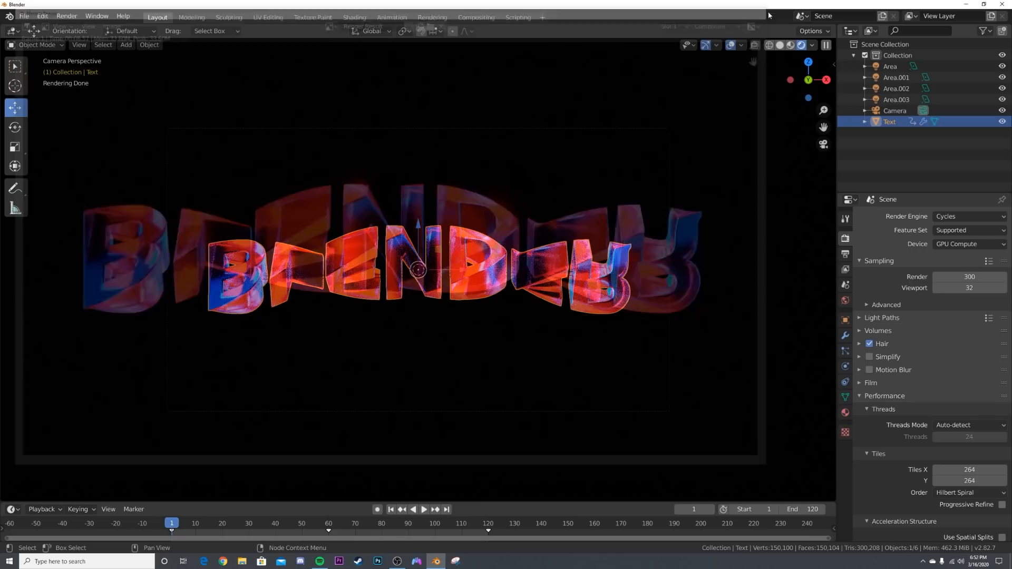
- Set the power of the blue side light Area.003 to 1000 W
{"action": "left_click", "coordinate": [891, 67]}
{"action": "left_click", "coordinate": [844, 299]}
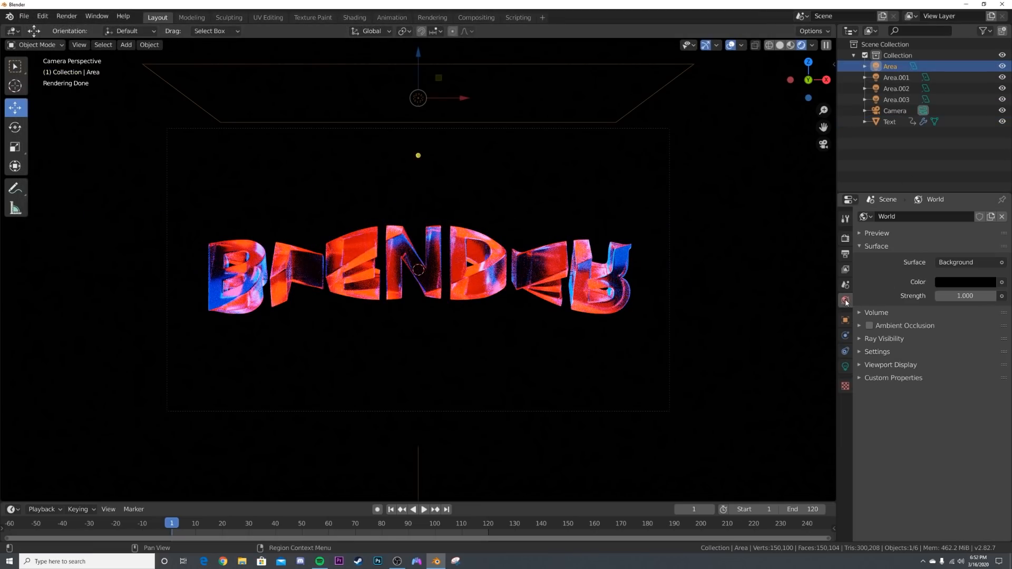
{"action": "left_click", "coordinate": [895, 100]}
{"action": "left_click", "coordinate": [845, 366]}
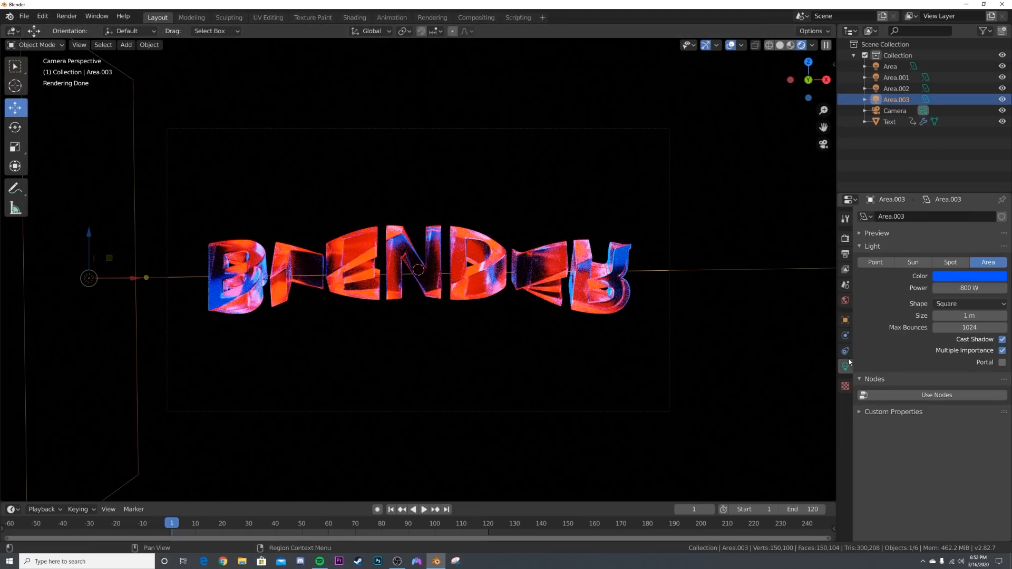
{"action": "left_click", "coordinate": [962, 287]}
{"action": "type", "text": "100"}
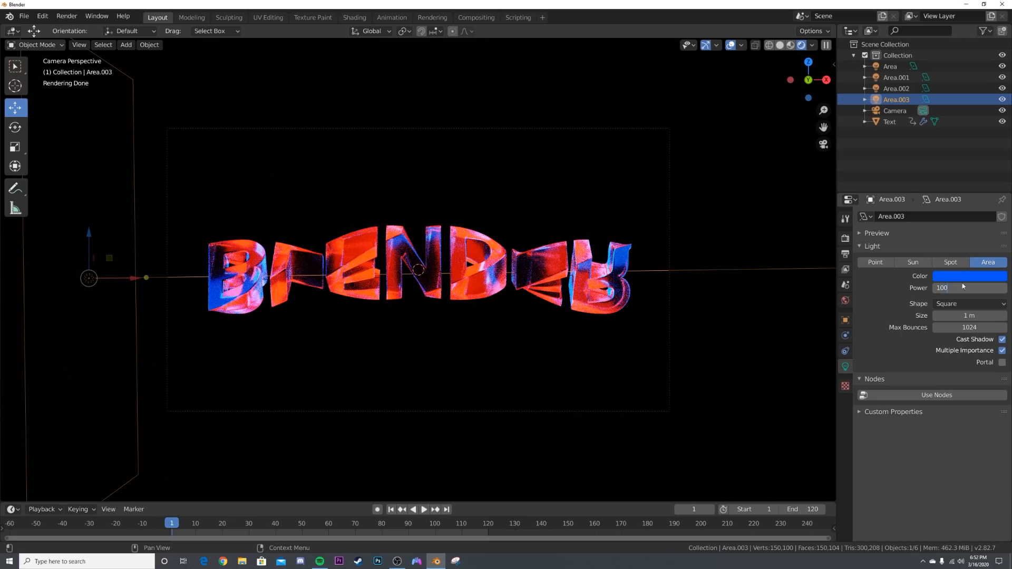
{"action": "type", "text": "0"}
{"action": "key", "text": "Return"}
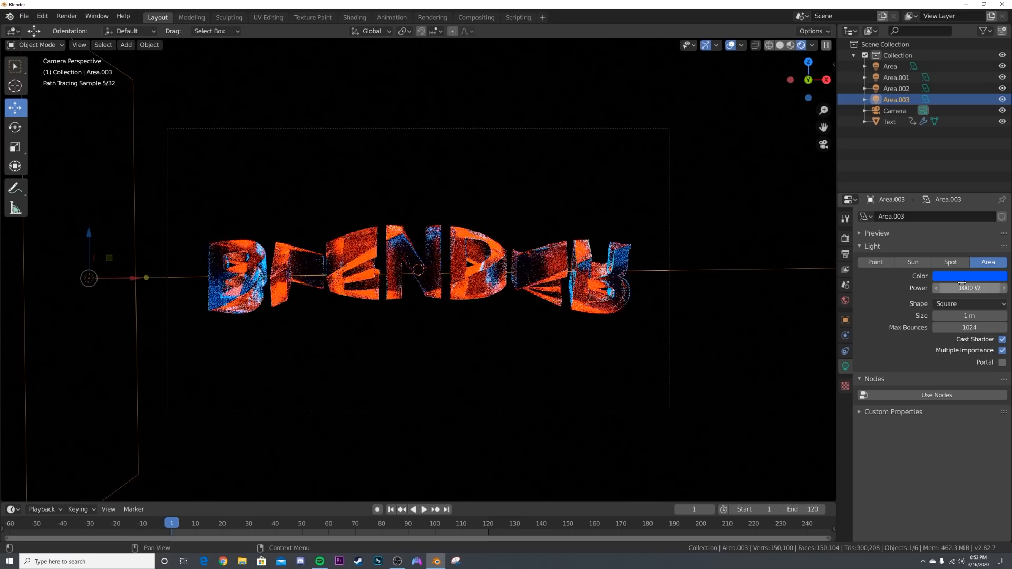
- Set the power of the other blue side light, Area.002, to 1000 W and select Area.001
{"action": "left_click", "coordinate": [896, 89]}
{"action": "left_click", "coordinate": [968, 287]}
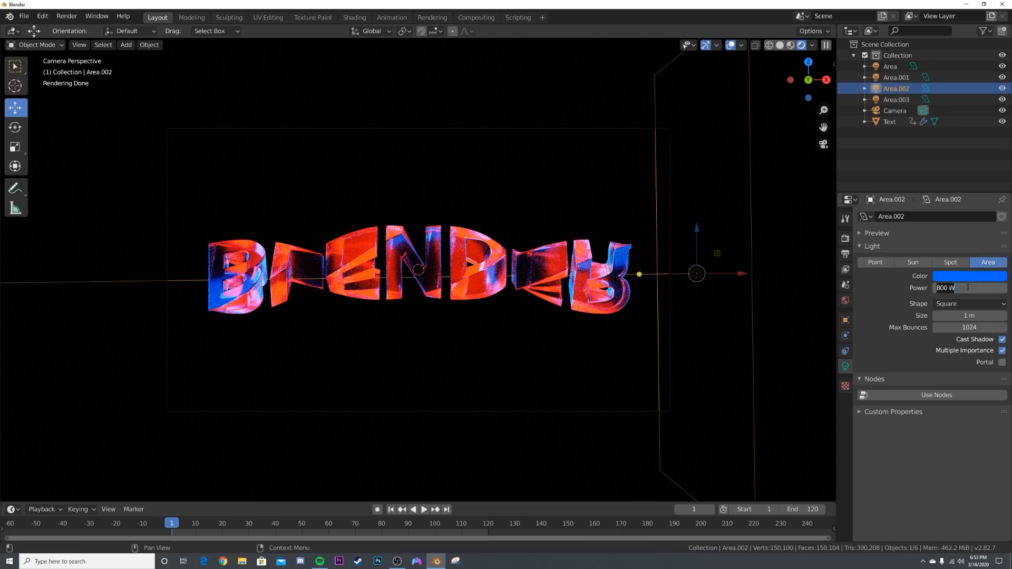
{"action": "type", "text": "1000"}
{"action": "key", "text": "Return"}
{"action": "left_click", "coordinate": [905, 80]}
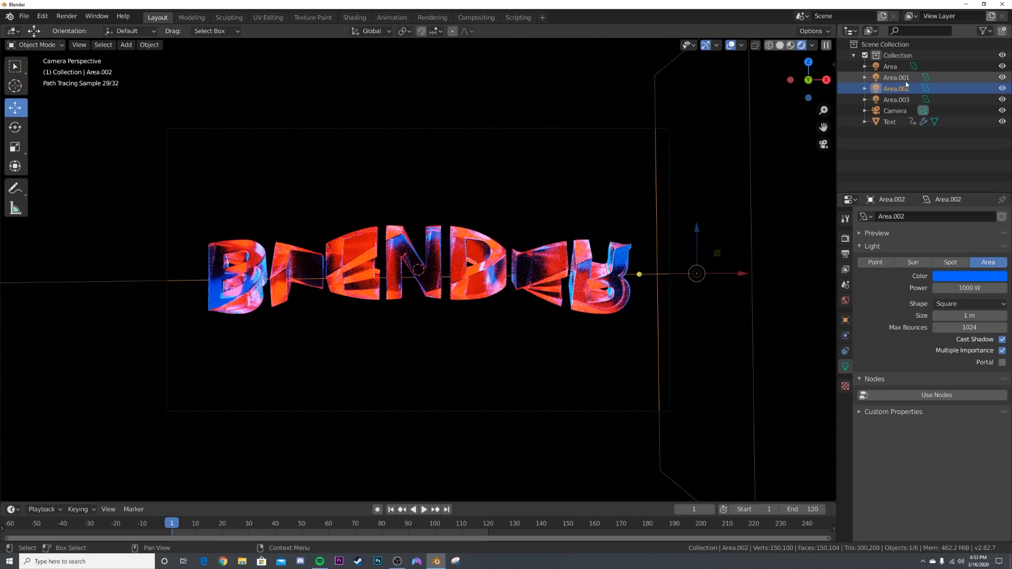
- Change the power of the Area.001 light and set the power of the orange-red Area light to 800 W
{"action": "left_click", "coordinate": [970, 293]}
{"action": "type", "text": "80"}
{"action": "key", "text": "Return"}
{"action": "left_click", "coordinate": [888, 66]}
{"action": "left_click", "coordinate": [980, 288]}
{"action": "type", "text": "800"}
{"action": "key", "text": "Return"}
- Render the current frame, inspect the glow with the adjusted light powers and close the render window
{"action": "left_click", "coordinate": [96, 16]}
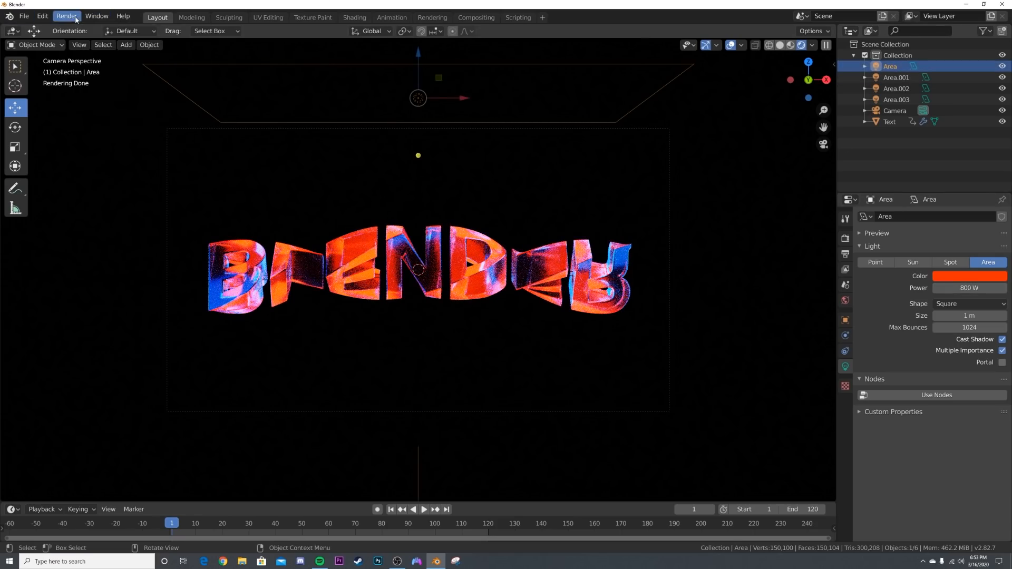
{"action": "left_click", "coordinate": [75, 18]}
{"action": "left_click", "coordinate": [77, 28]}
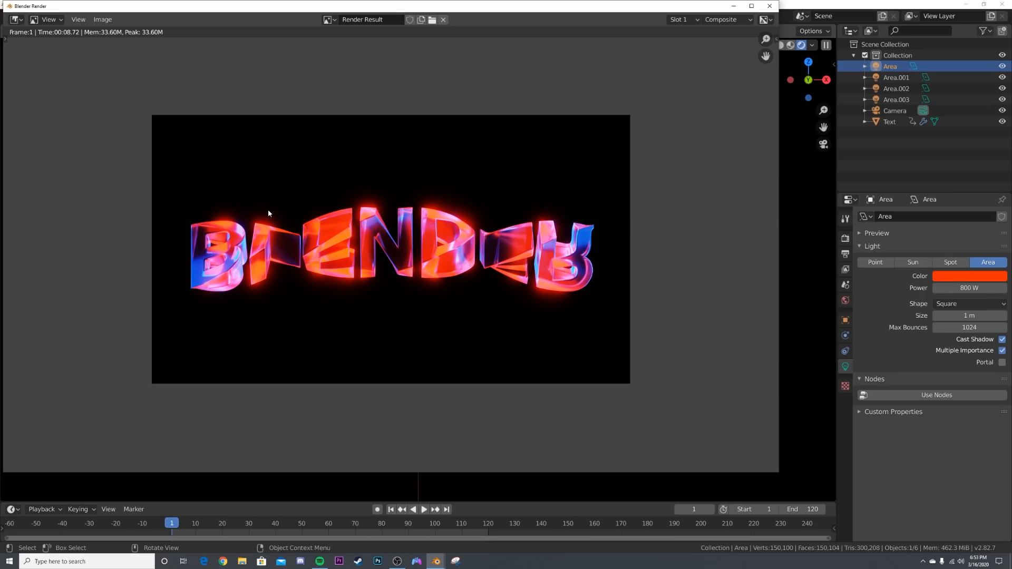
{"action": "left_click", "coordinate": [769, 6]}
- Duplicate the BLENDER text in place, switch the viewport to solid shading and raise the copy along Z to form an upper row
{"action": "left_click", "coordinate": [437, 267]}
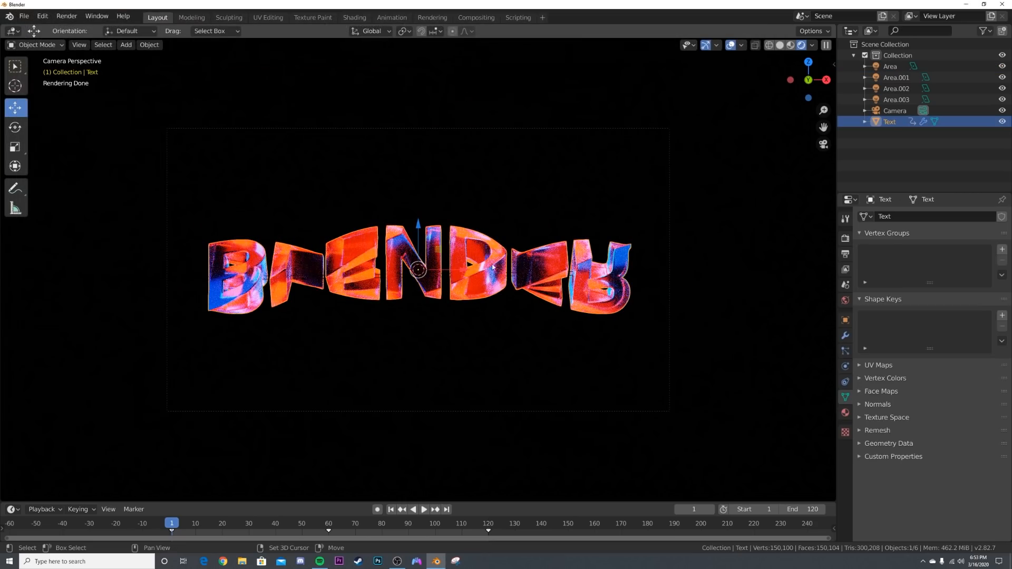
{"action": "key", "text": "shift+d"}
{"action": "right_click", "coordinate": [462, 252]}
{"action": "key", "text": "z"}
{"action": "left_click", "coordinate": [554, 242]}
{"action": "left_click_drag", "start_coordinate": [419, 227], "coordinate": [427, 133]}
{"action": "left_click", "coordinate": [427, 133]}
- Duplicate the original middle text and lower the copy along Z to form a third row beneath it
{"action": "left_click", "coordinate": [468, 272]}
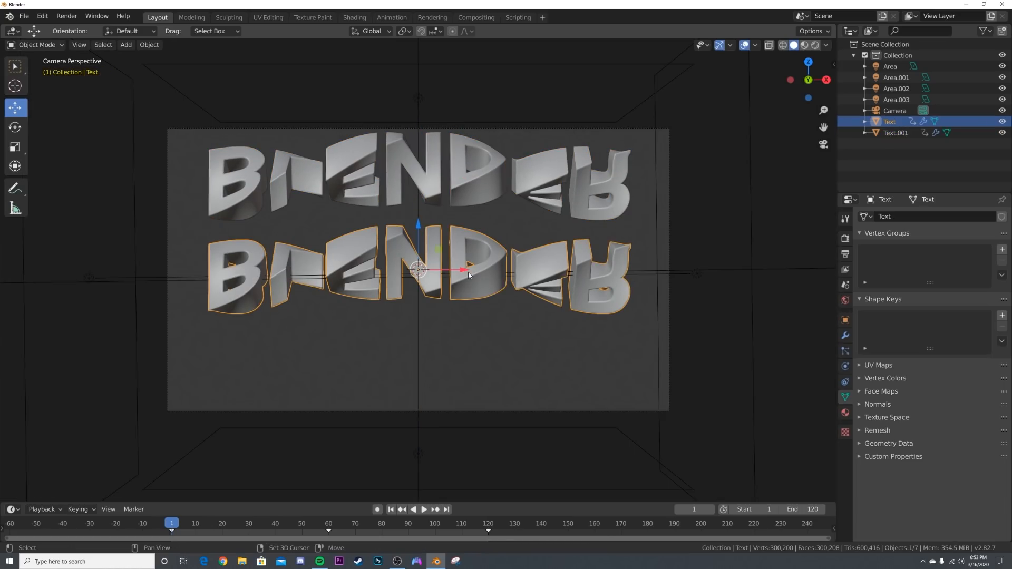
{"action": "key", "text": "shift+d"}
{"action": "right_click", "coordinate": [526, 285]}
{"action": "left_click_drag", "start_coordinate": [415, 229], "coordinate": [416, 319]}
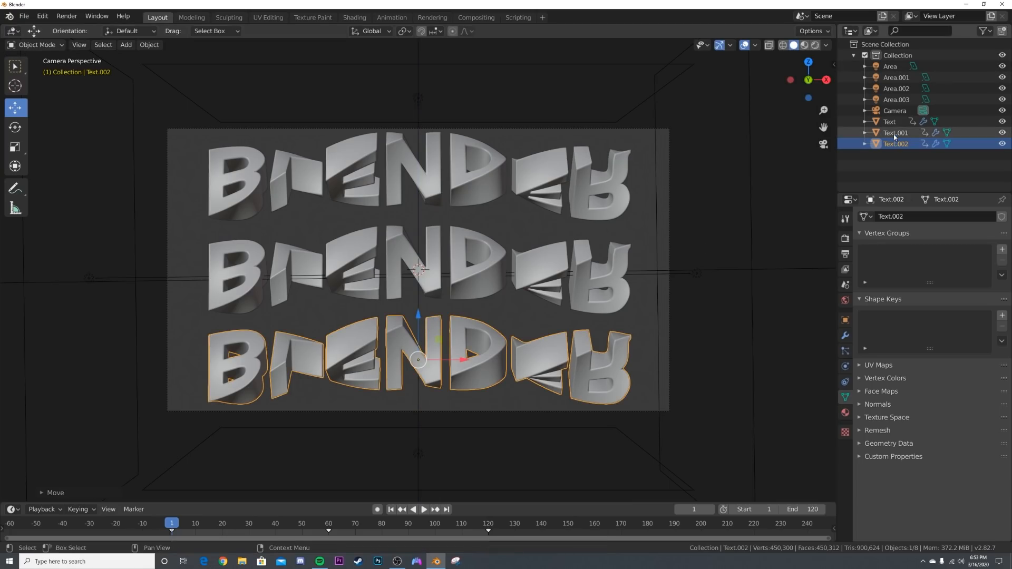
- Move the camera back about 1 m along its local Z axis so all three text rows fit with margin in the frame
{"action": "left_click", "coordinate": [895, 111]}
{"action": "key", "text": "g"}
{"action": "key", "text": "y"}
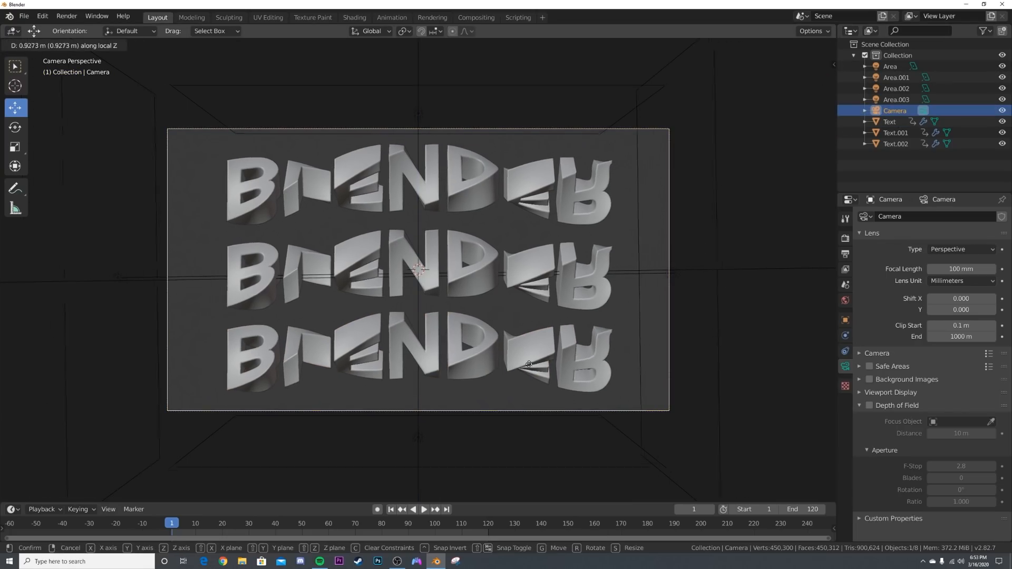
{"action": "left_click", "coordinate": [529, 365]}
- Set the output file format to FFmpeg video and its encoding container to MPEG-4
{"action": "left_click", "coordinate": [72, 17]}
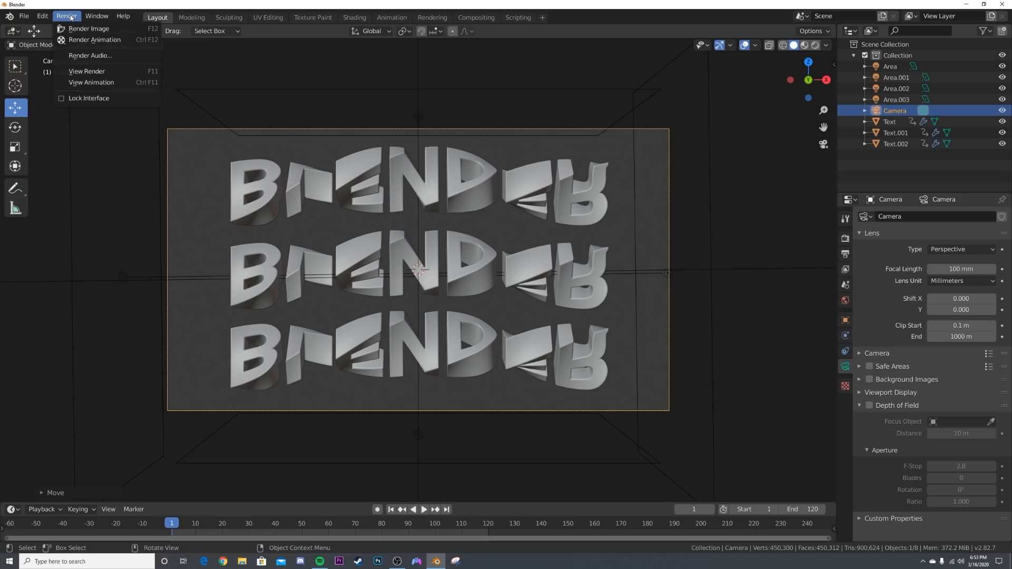
{"action": "left_click", "coordinate": [846, 254]}
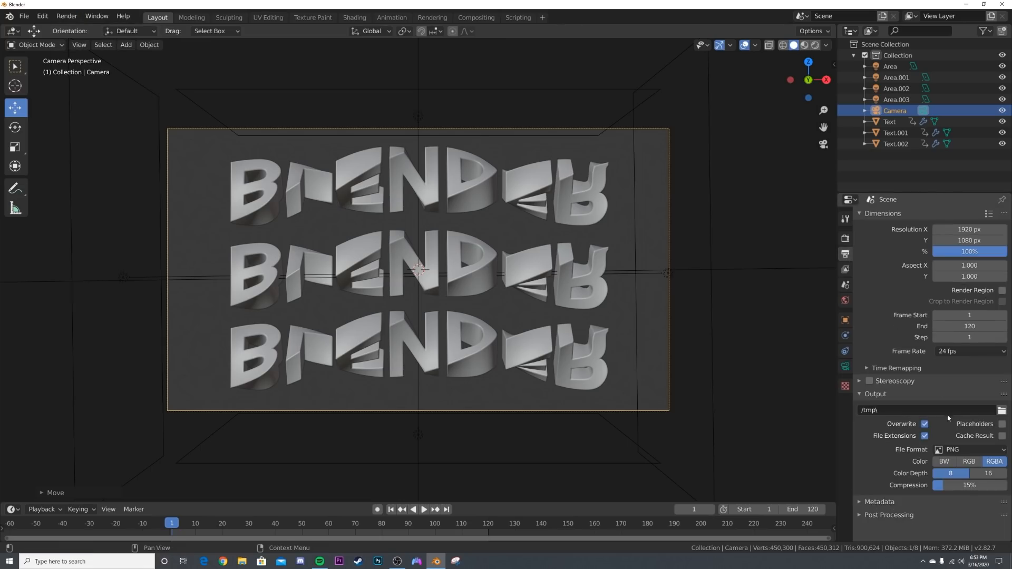
{"action": "left_click", "coordinate": [954, 449]}
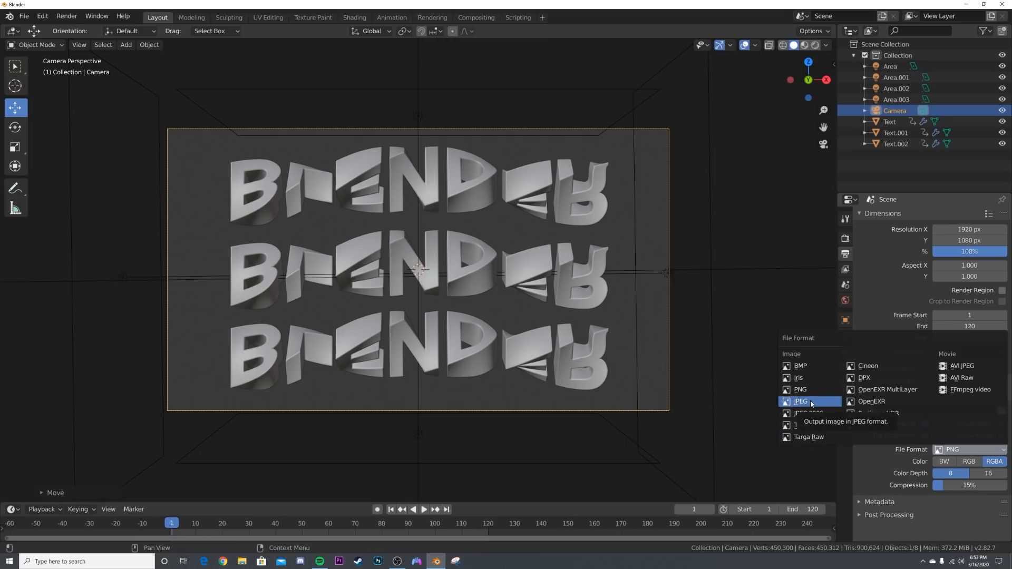
{"action": "left_click", "coordinate": [969, 390]}
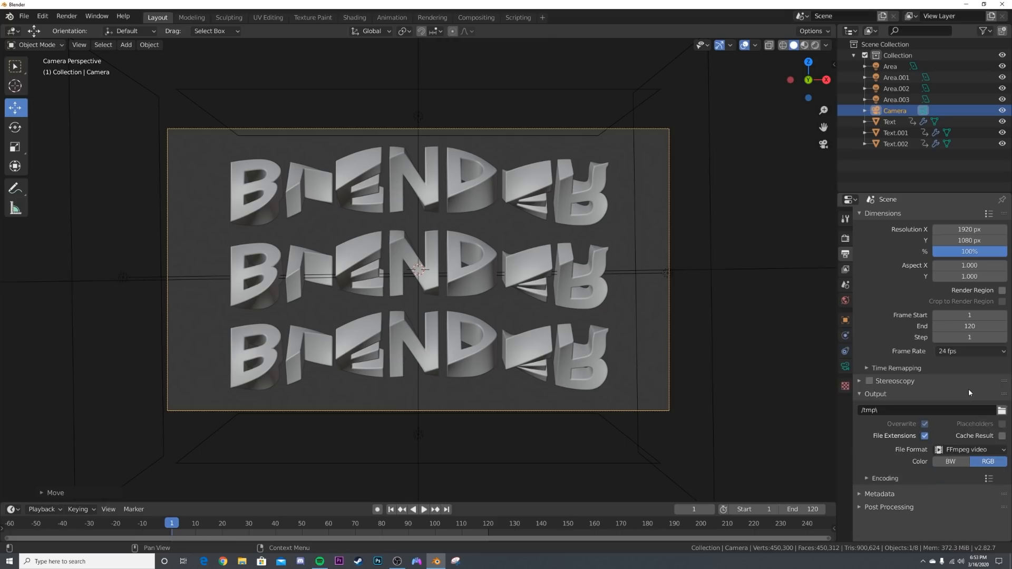
{"action": "left_click", "coordinate": [902, 480]}
{"action": "left_click", "coordinate": [966, 495]}
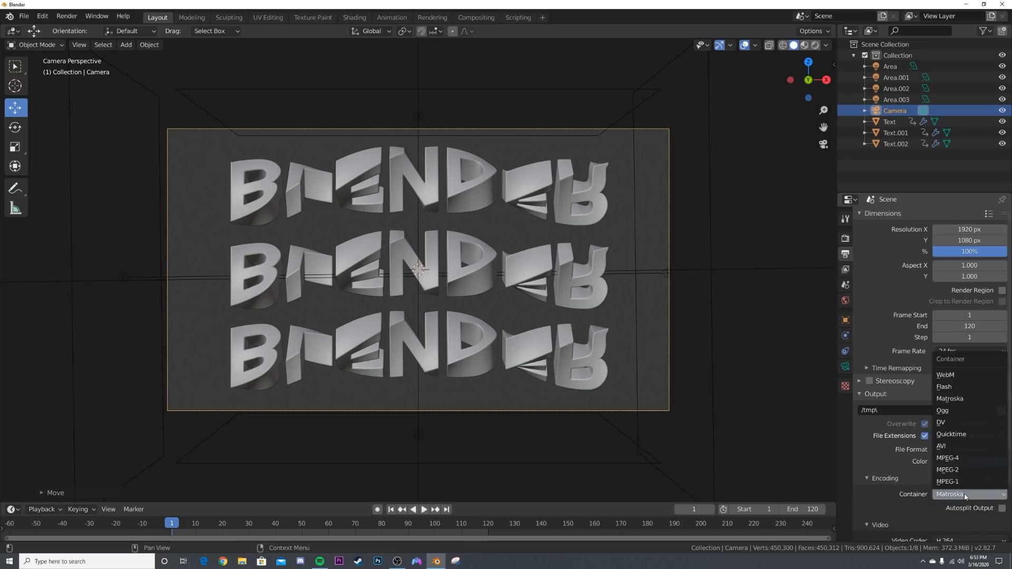
{"action": "left_click", "coordinate": [966, 459]}
- Set the video's output quality to Perceptually lossless and bring up the render commands
{"action": "scroll", "coordinate": [922, 497], "scroll_direction": "down", "scroll_amount": 6}
{"action": "left_click", "coordinate": [953, 464]}
{"action": "left_click", "coordinate": [956, 424]}
{"action": "left_click", "coordinate": [66, 16]}
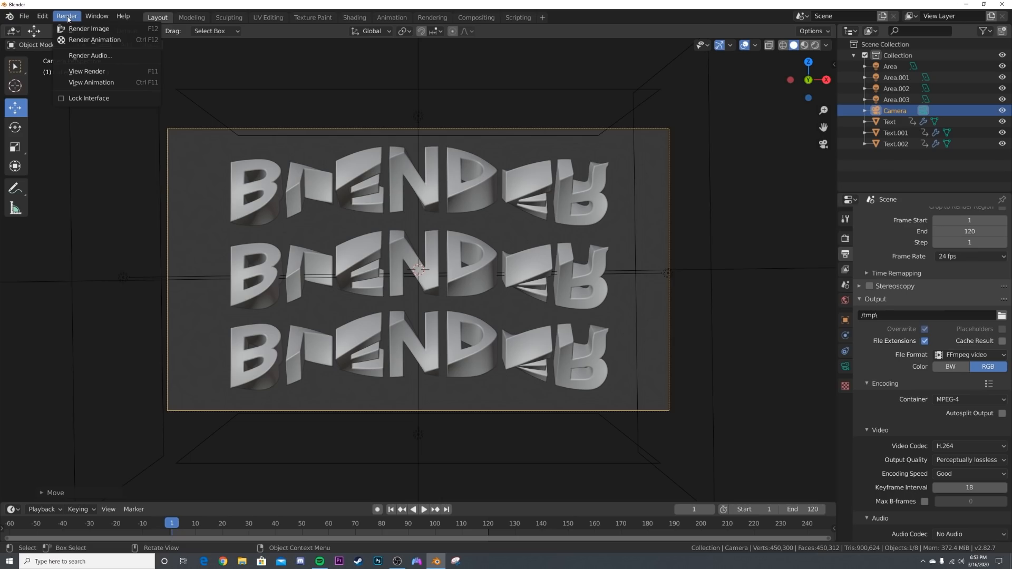